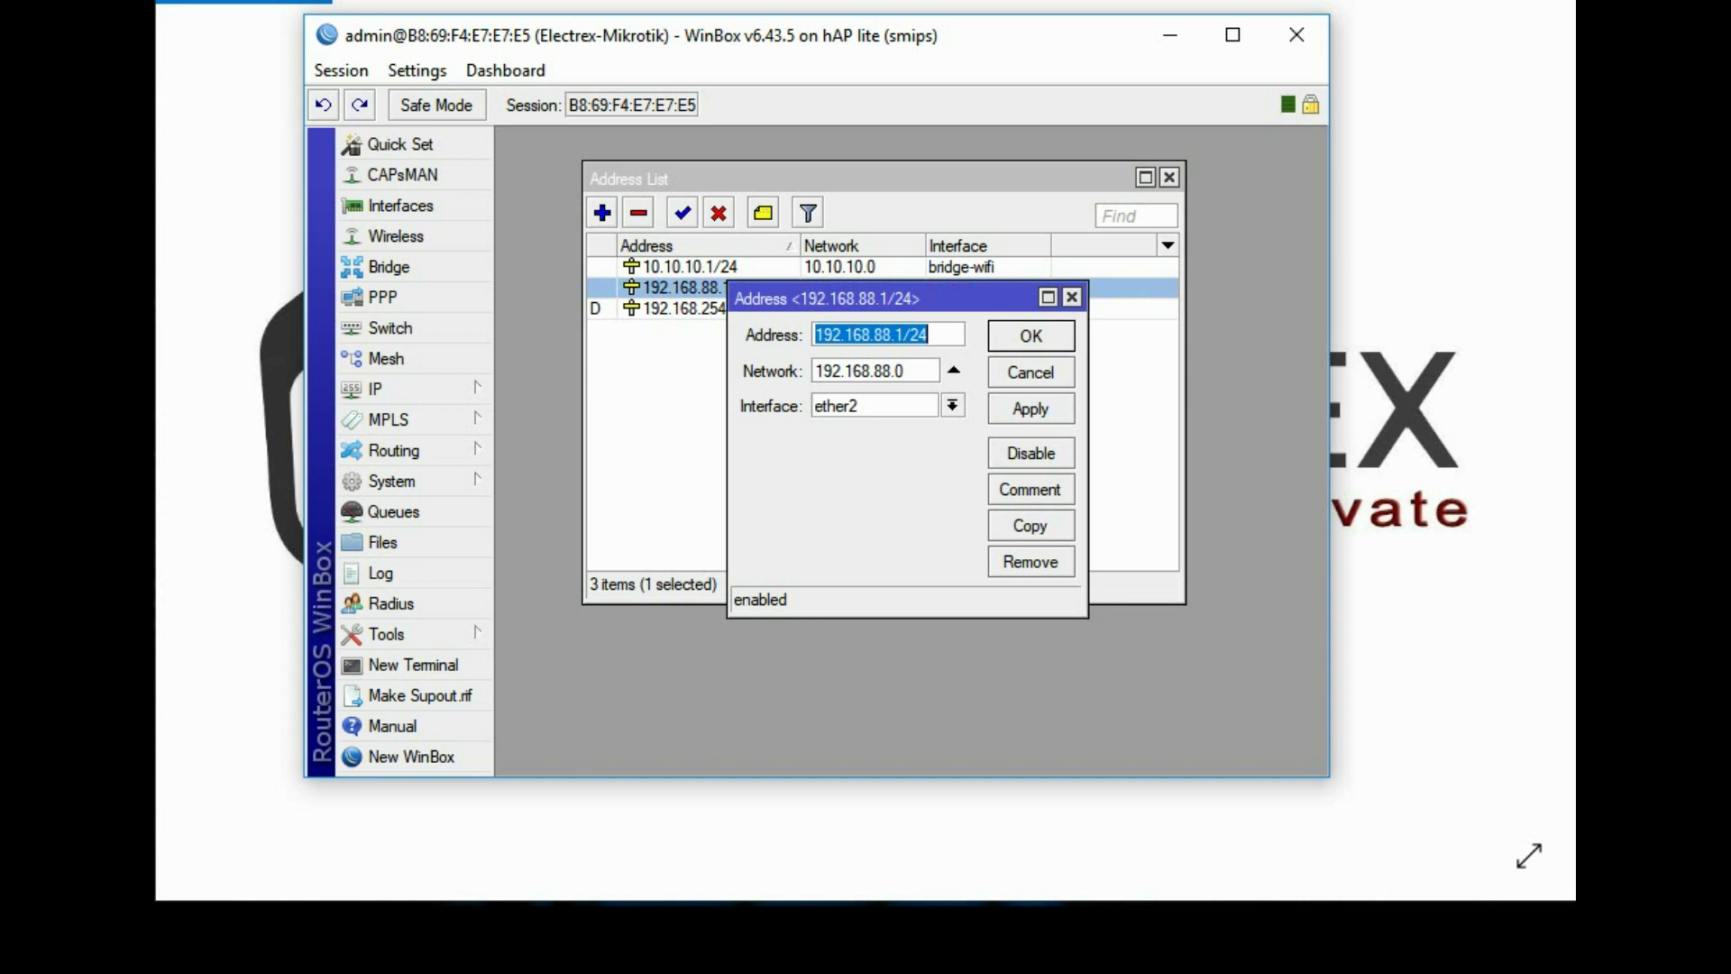
left_click_drag(888, 298, 871, 341)
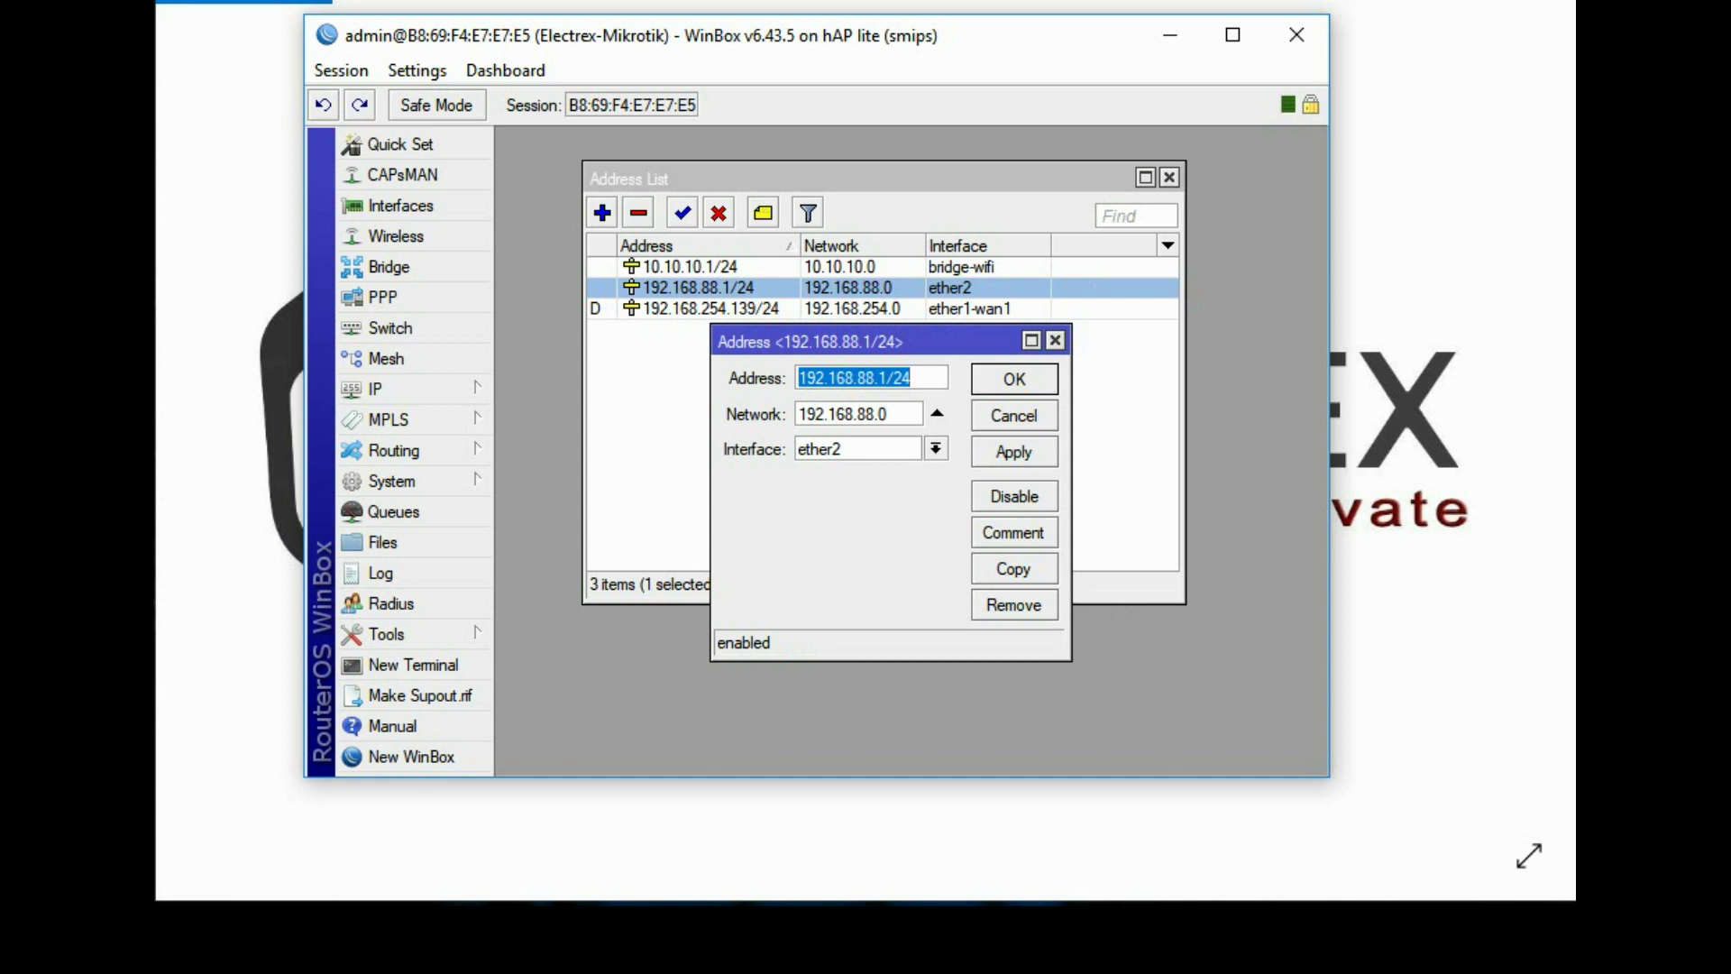
left_click_drag(840, 341, 815, 341)
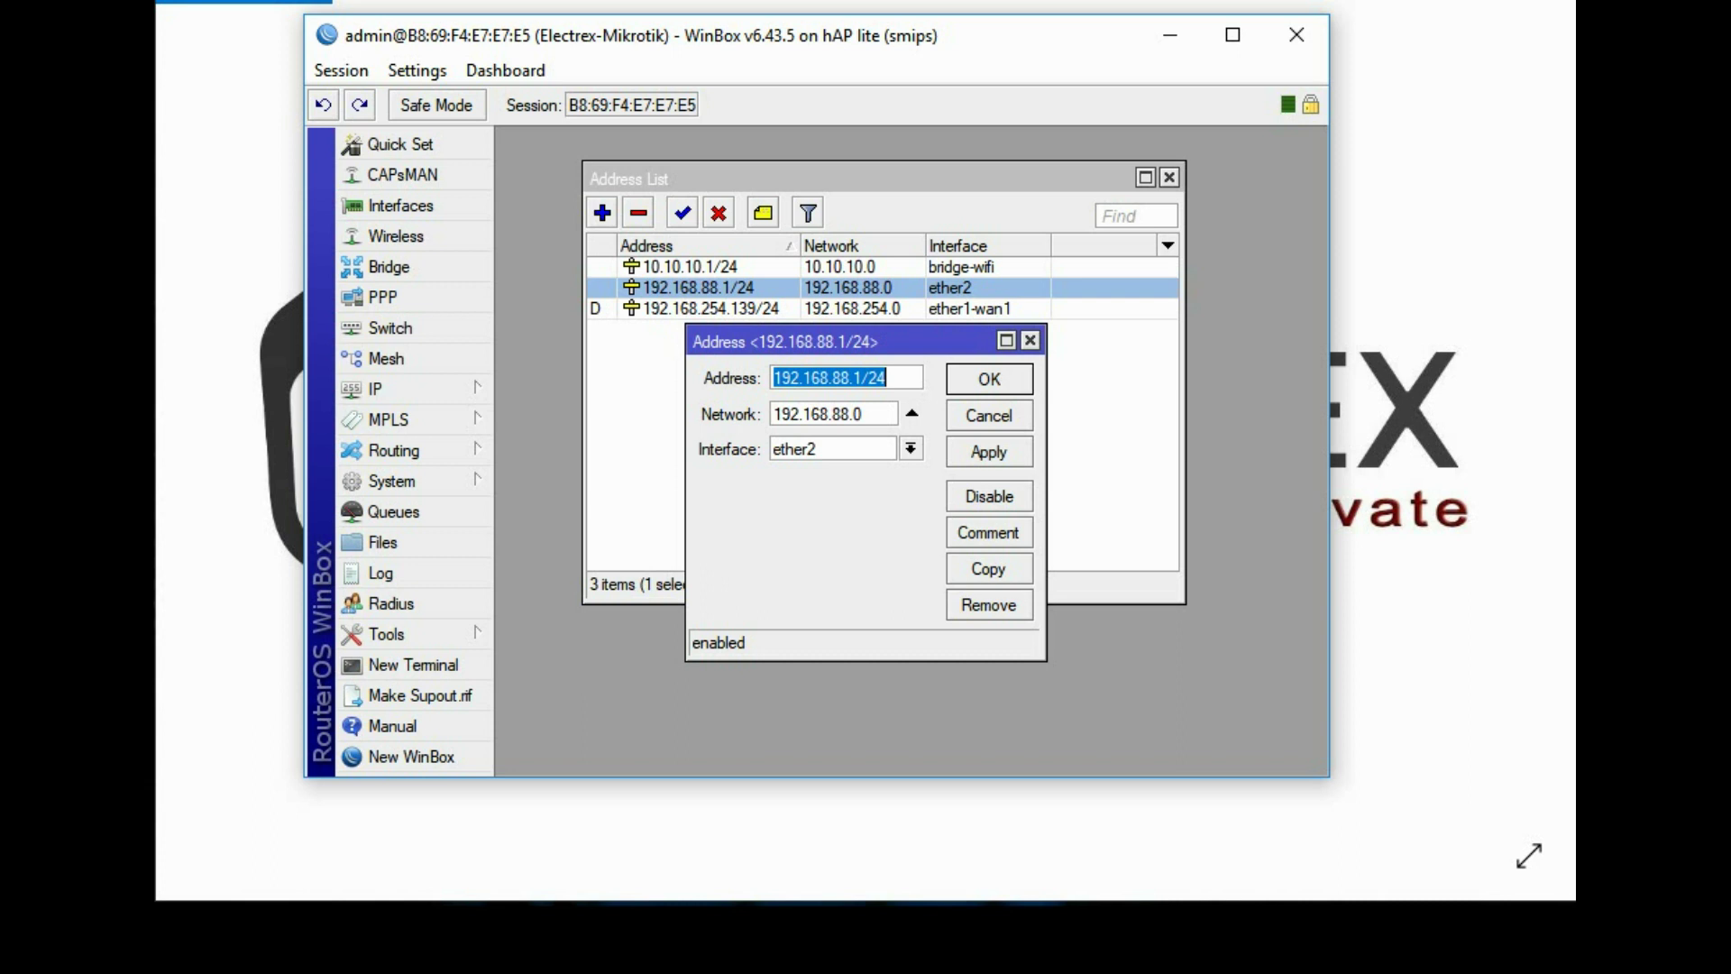
left_click_drag(865, 342, 839, 342)
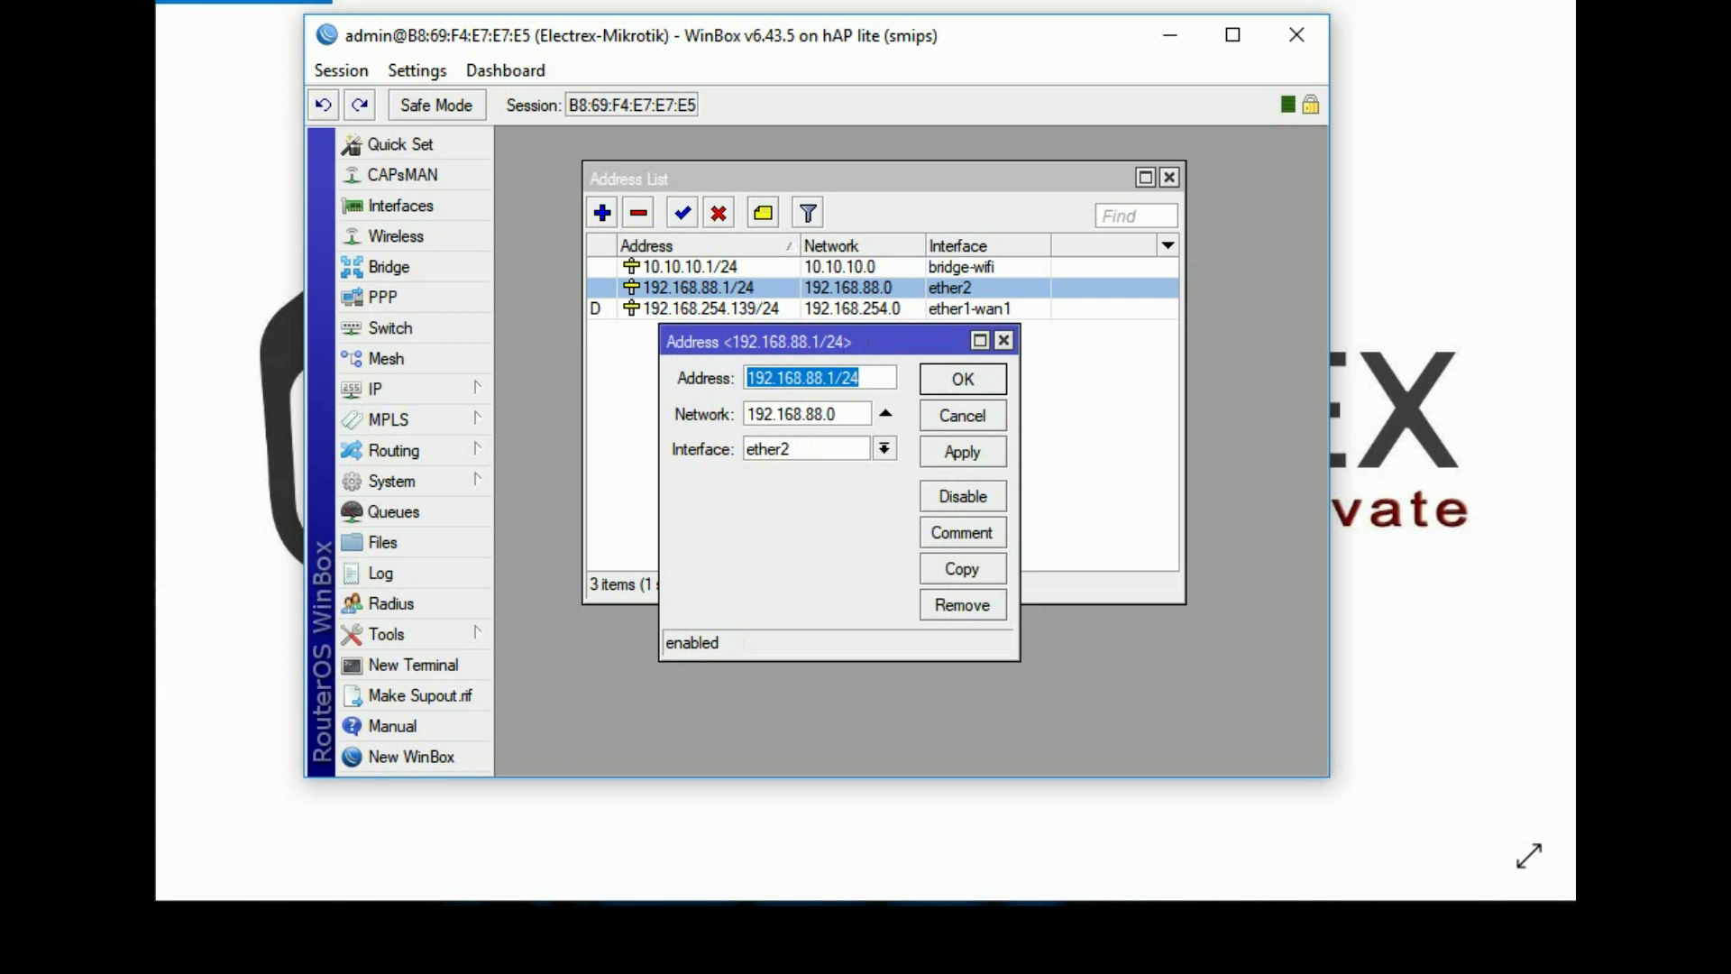
left_click_drag(839, 342, 855, 339)
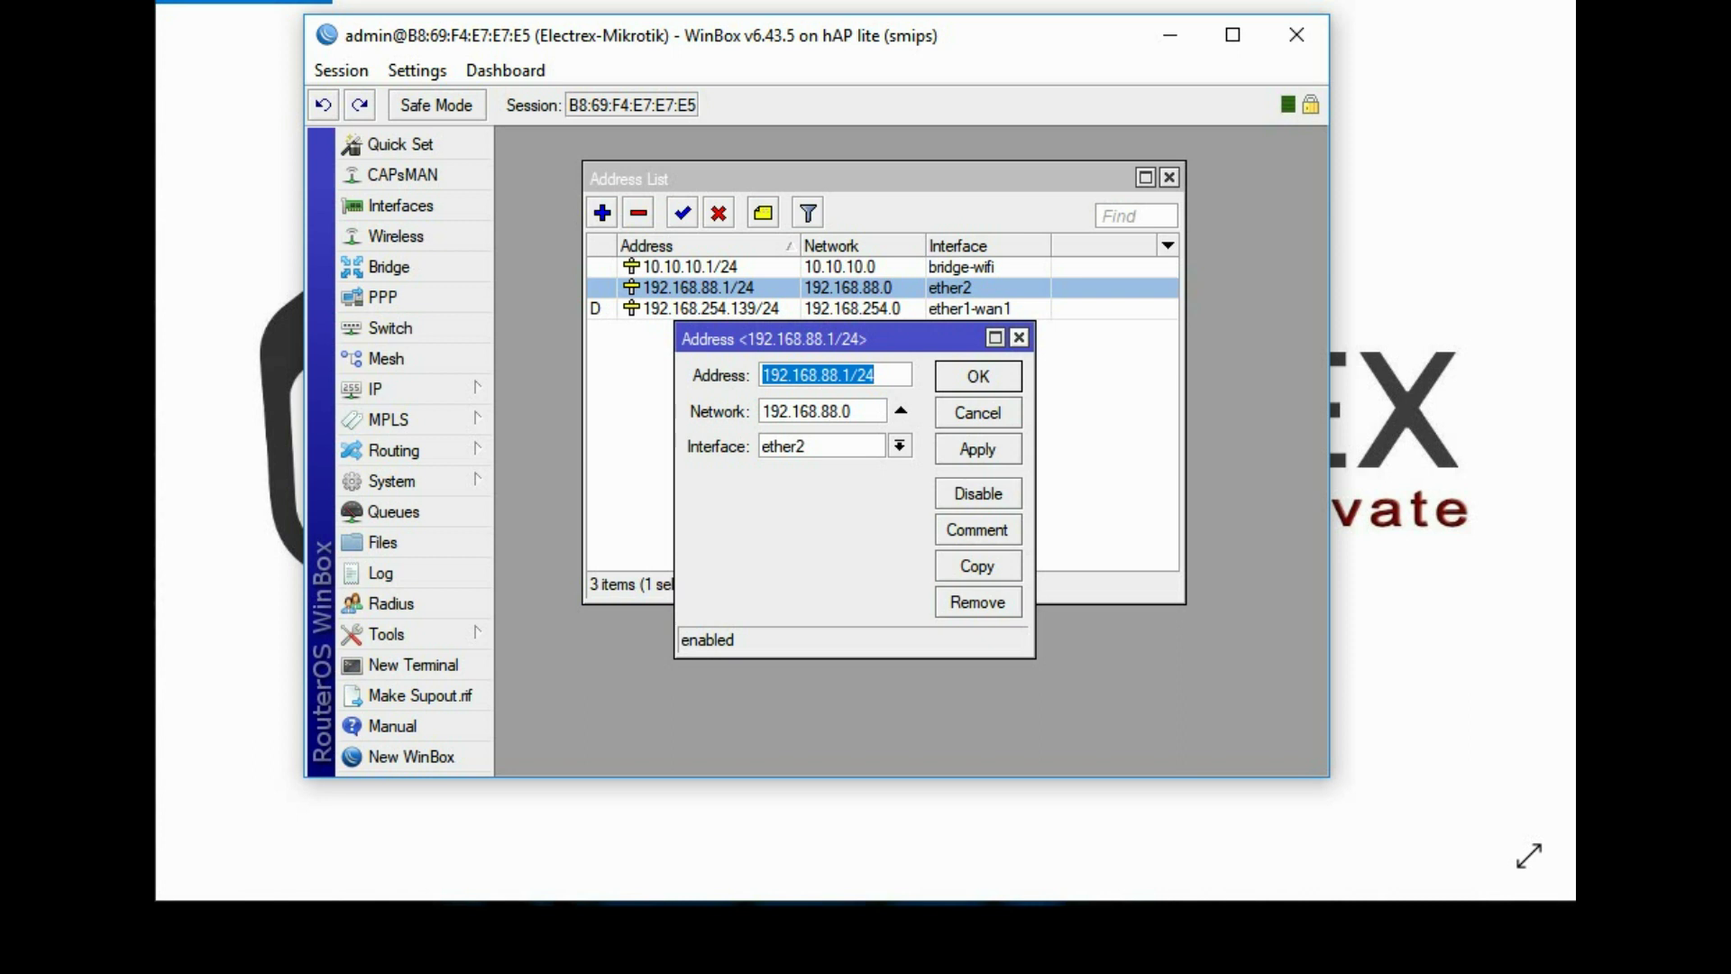
Examine the bridge port assignments of ether2, ether3, ether4 and wlan4 alongside the 192.168.88.1/24 address entry
left_click(389, 267)
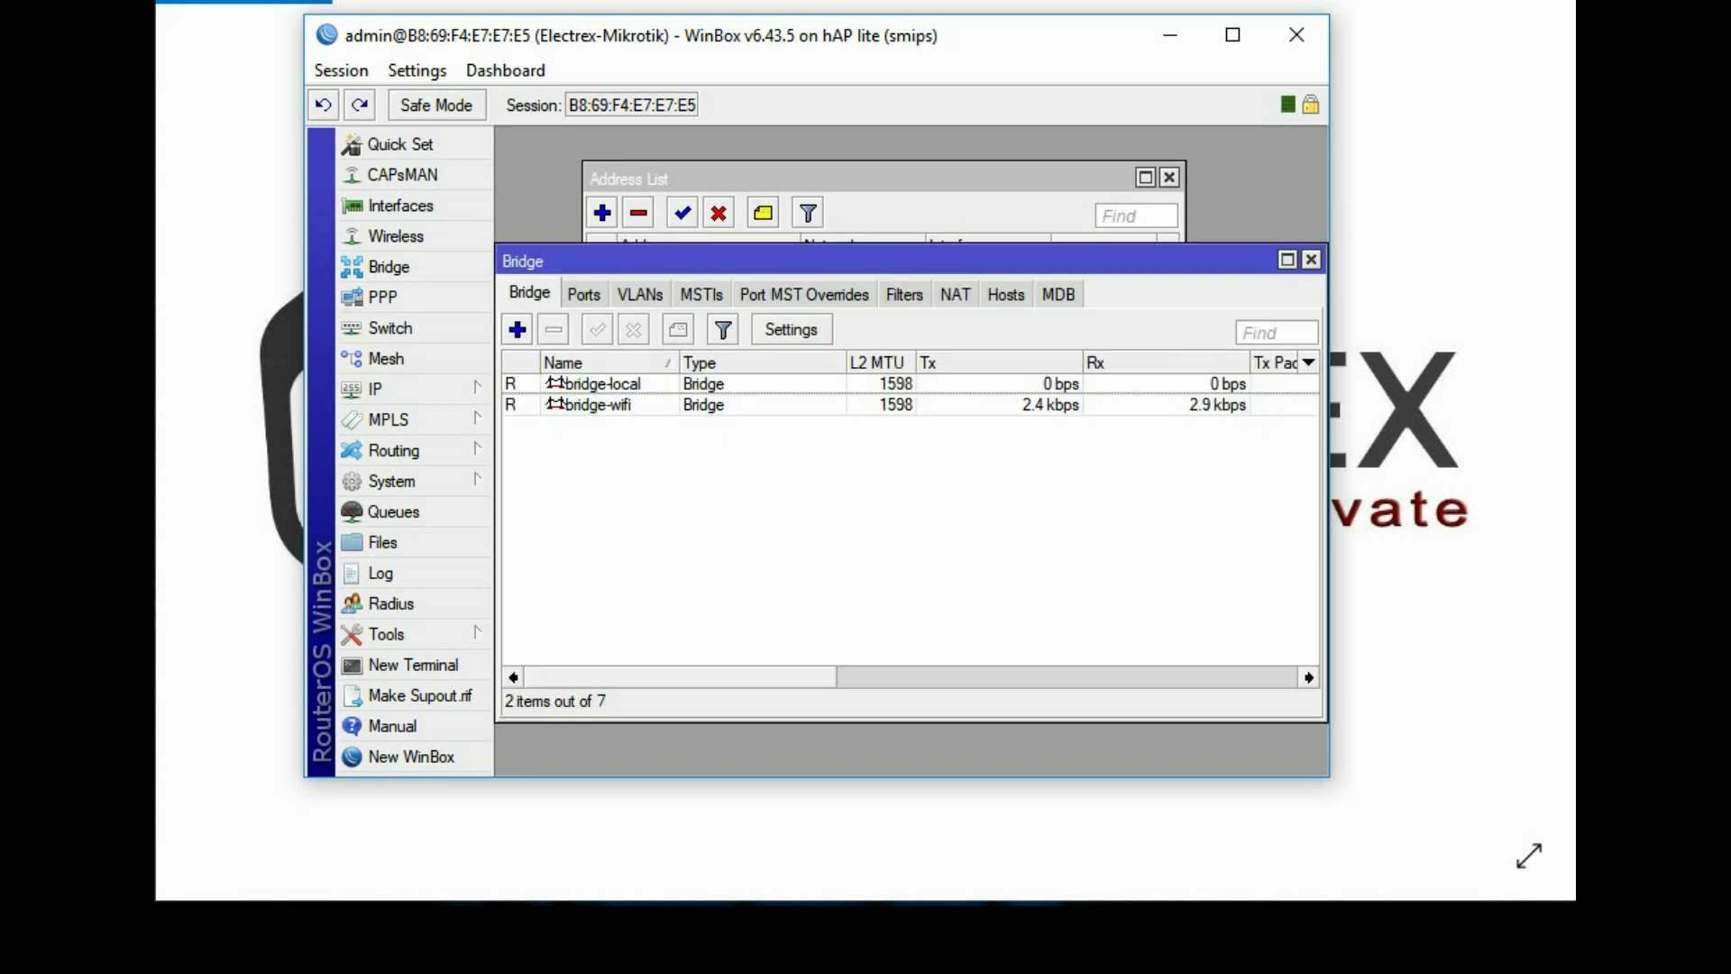
left_click_drag(631, 262, 864, 236)
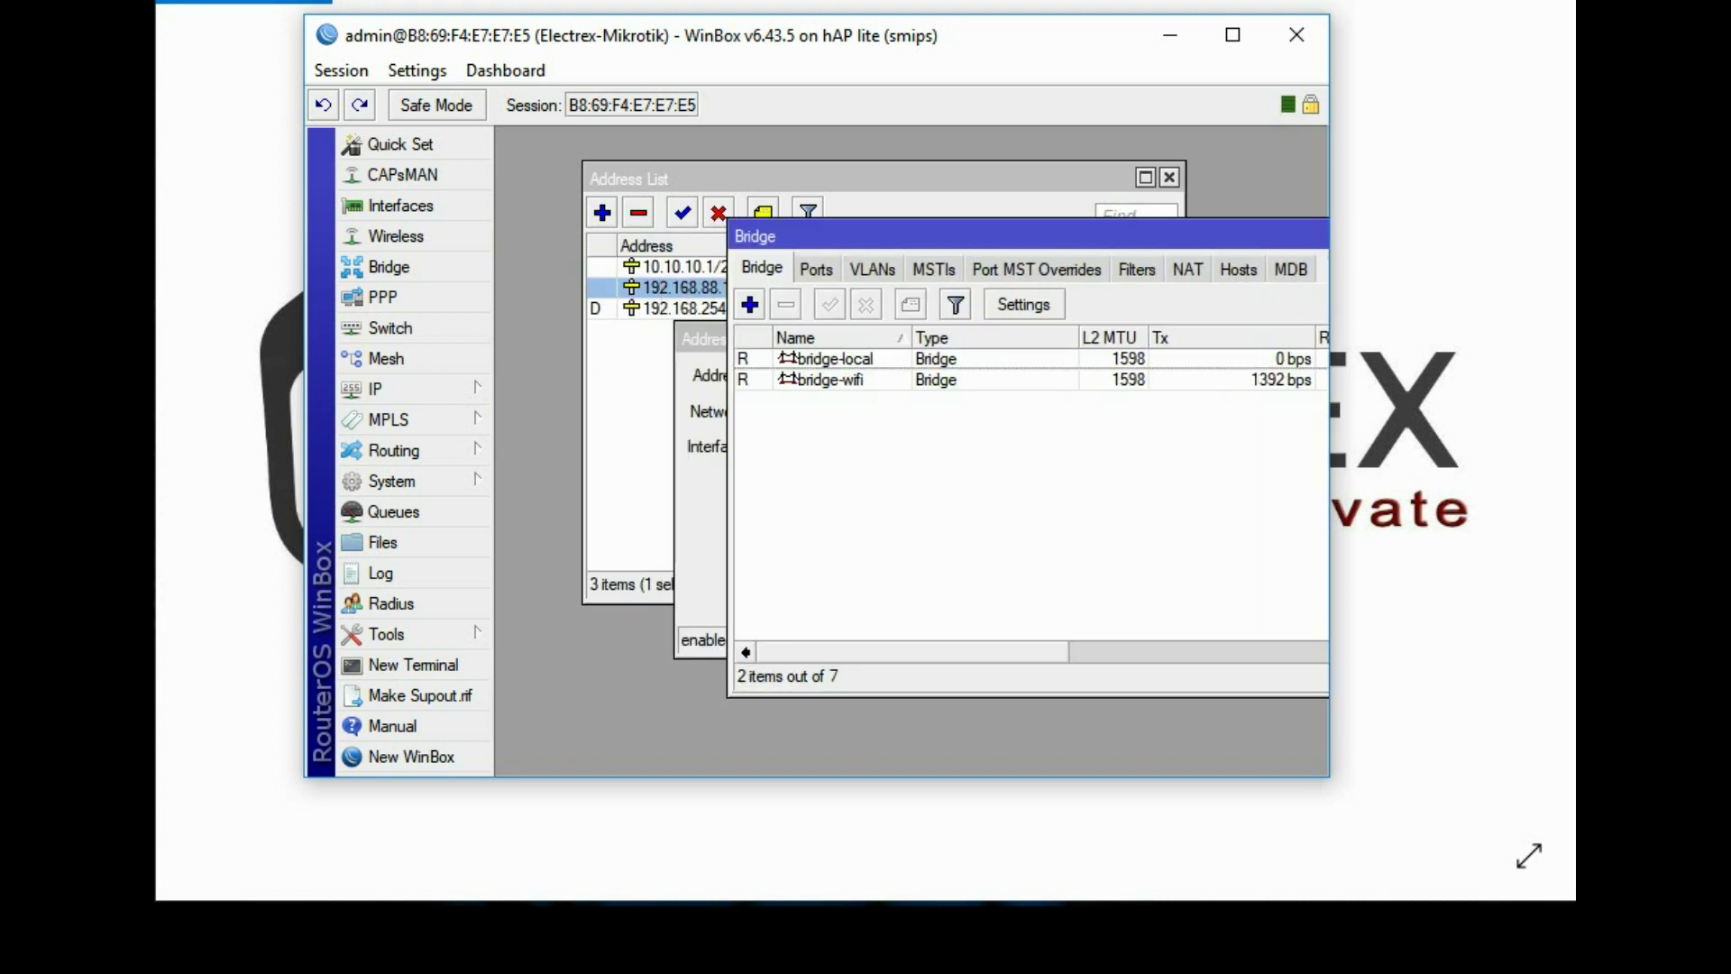
left_click(816, 269)
left_click_drag(702, 339, 399, 322)
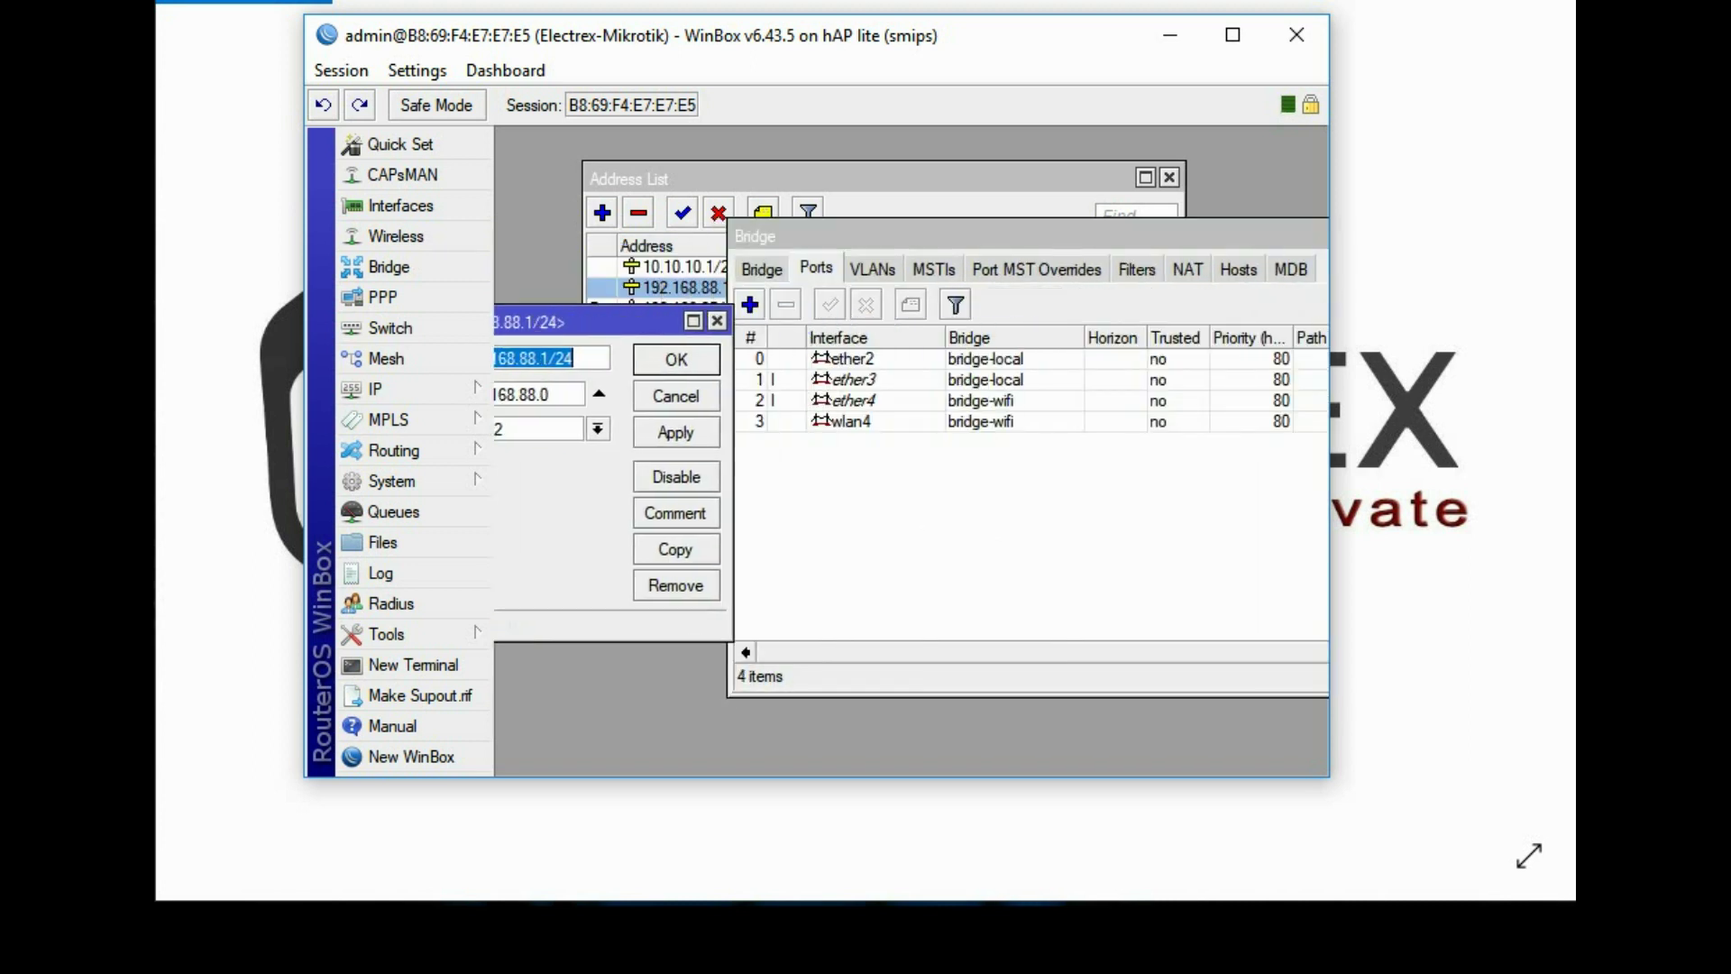
left_click(911, 505)
left_click_drag(902, 236, 920, 208)
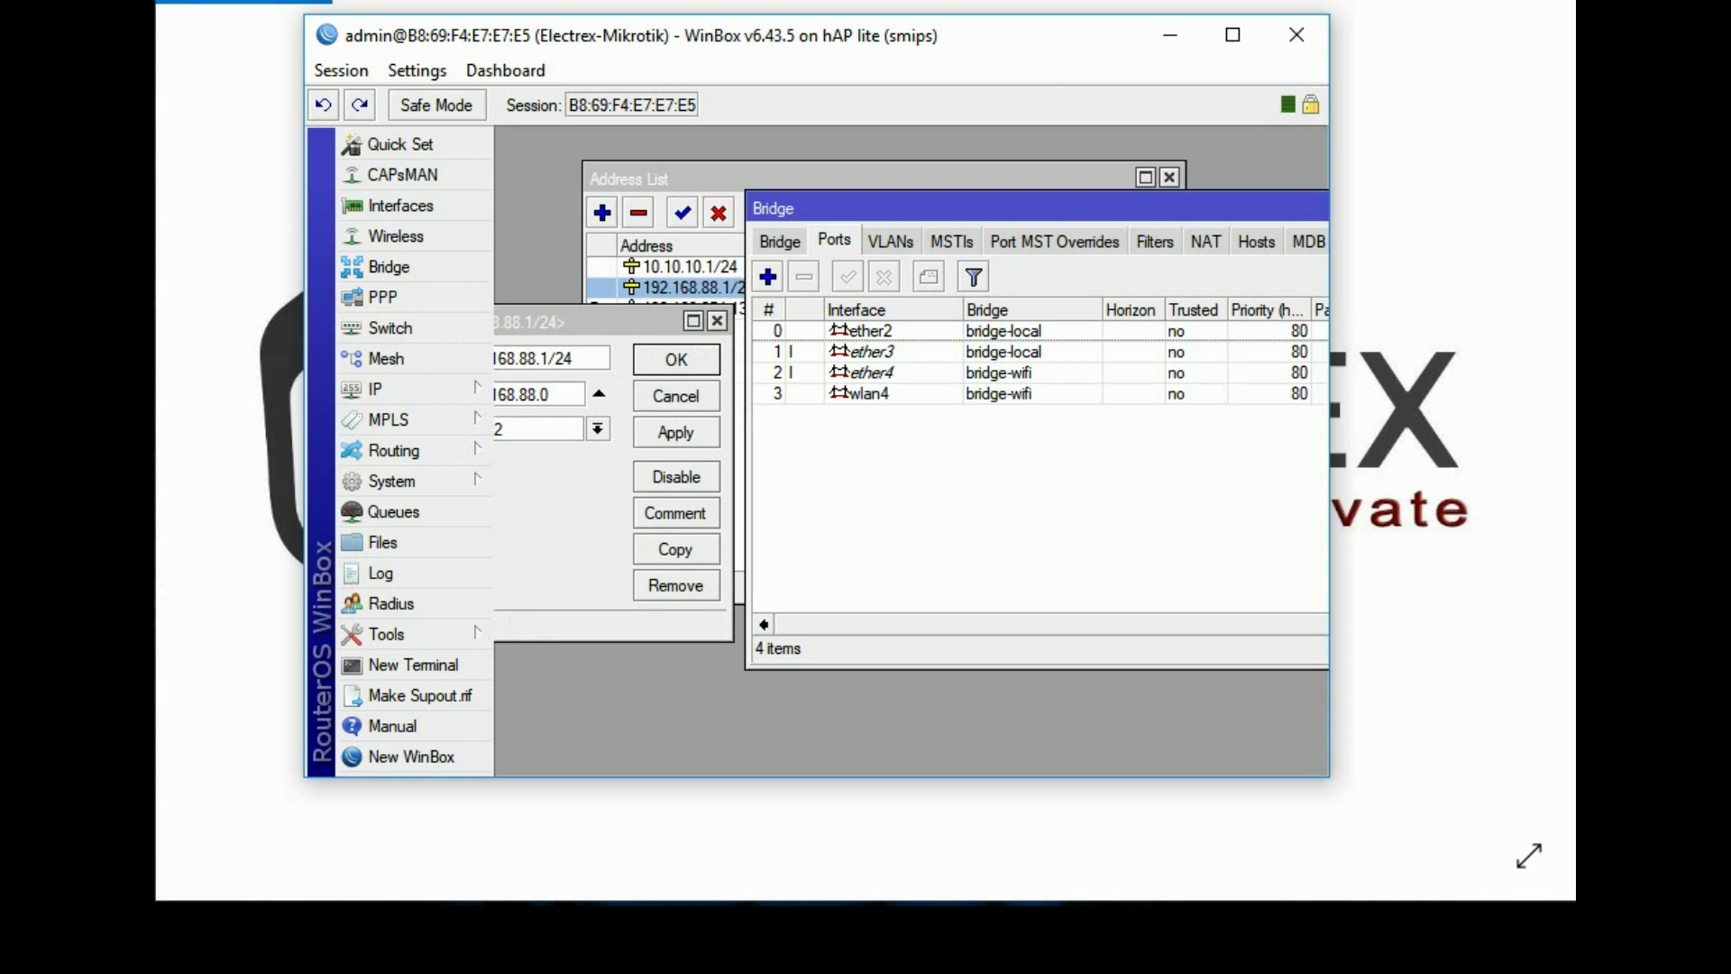
left_click(870, 331)
left_click(872, 352)
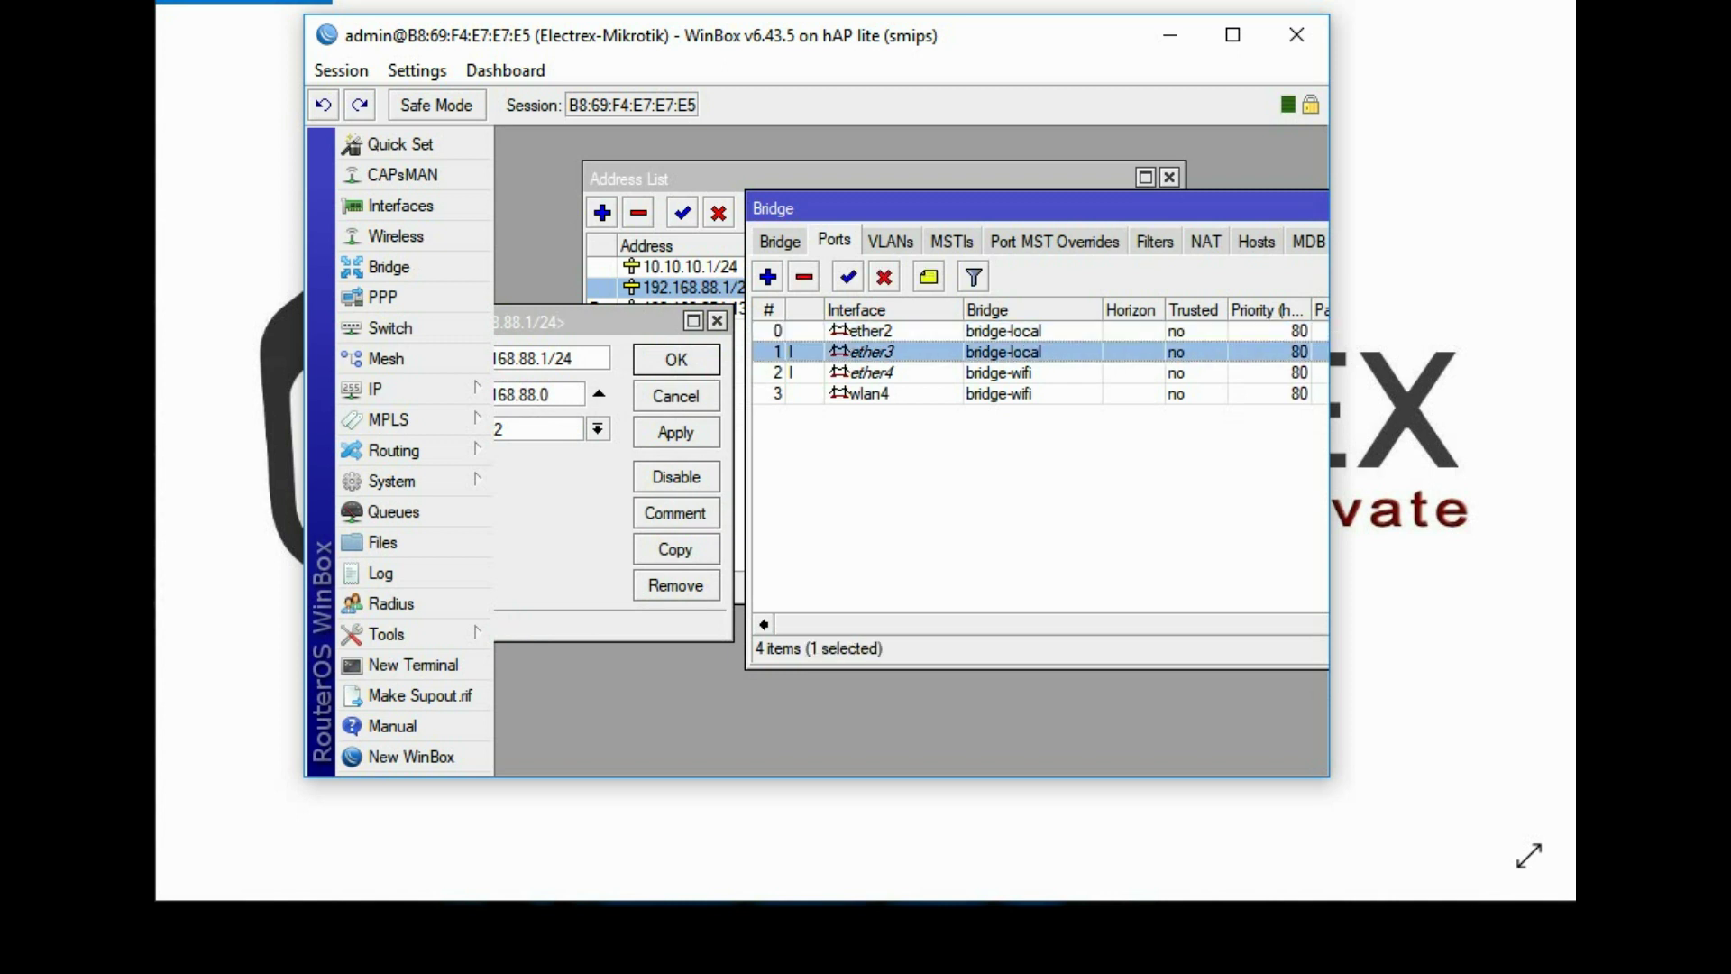
left_click(929, 487)
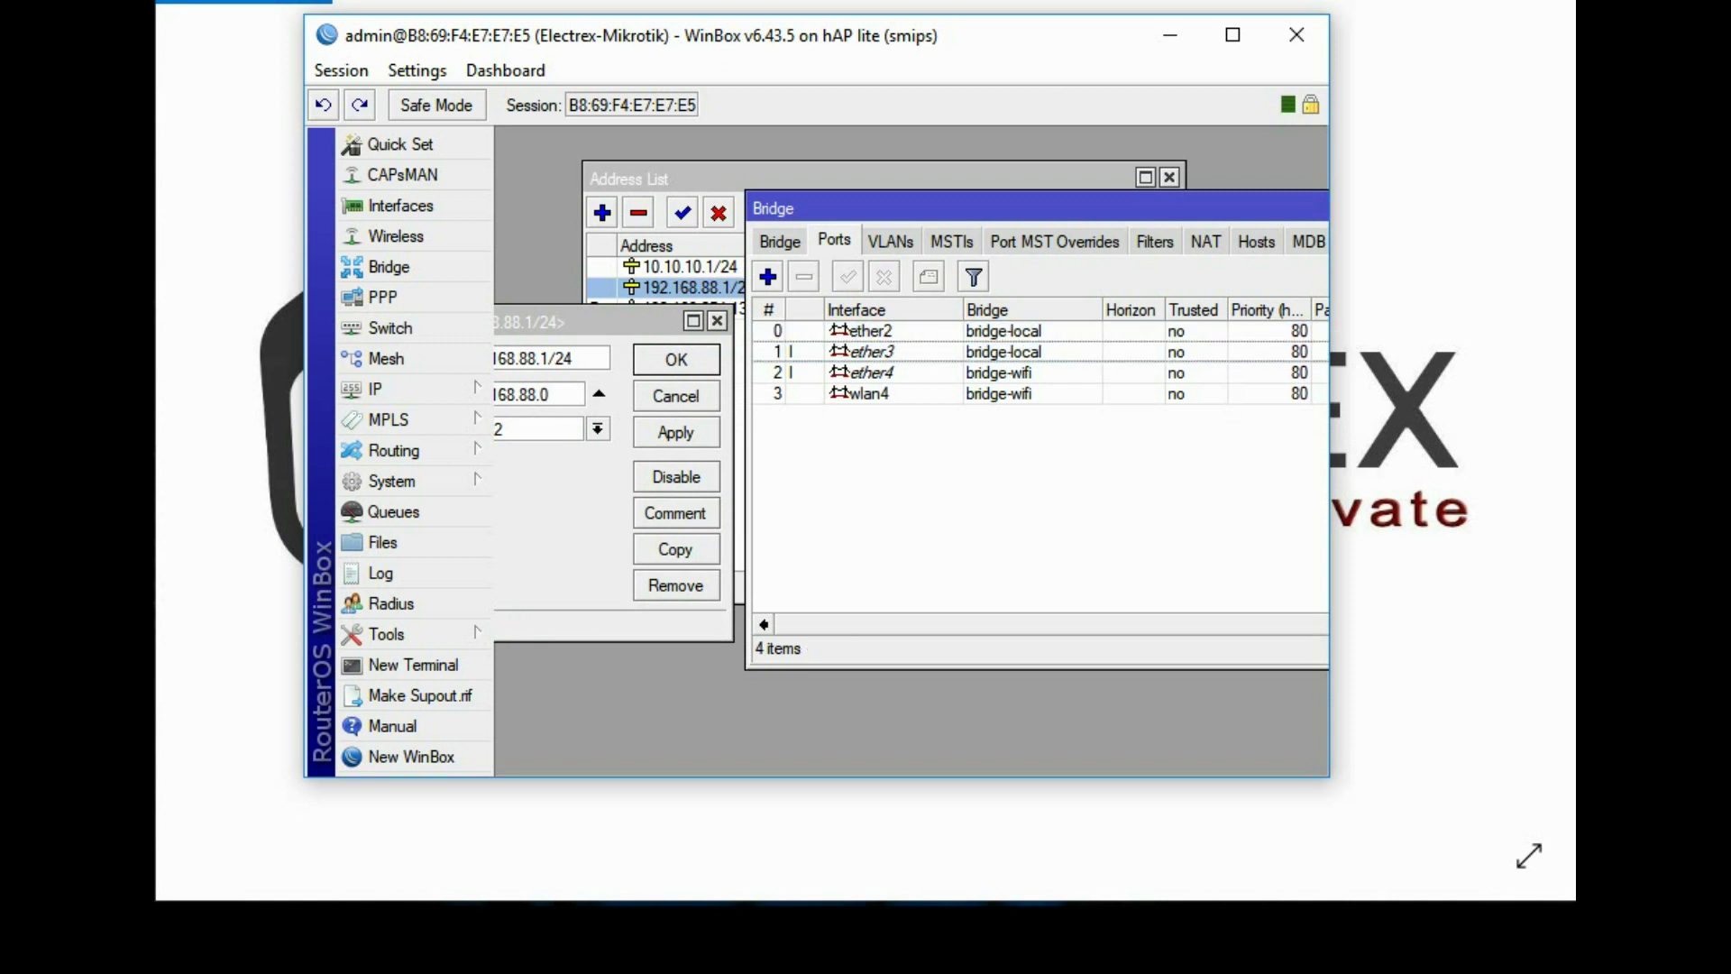
left_click(841, 351)
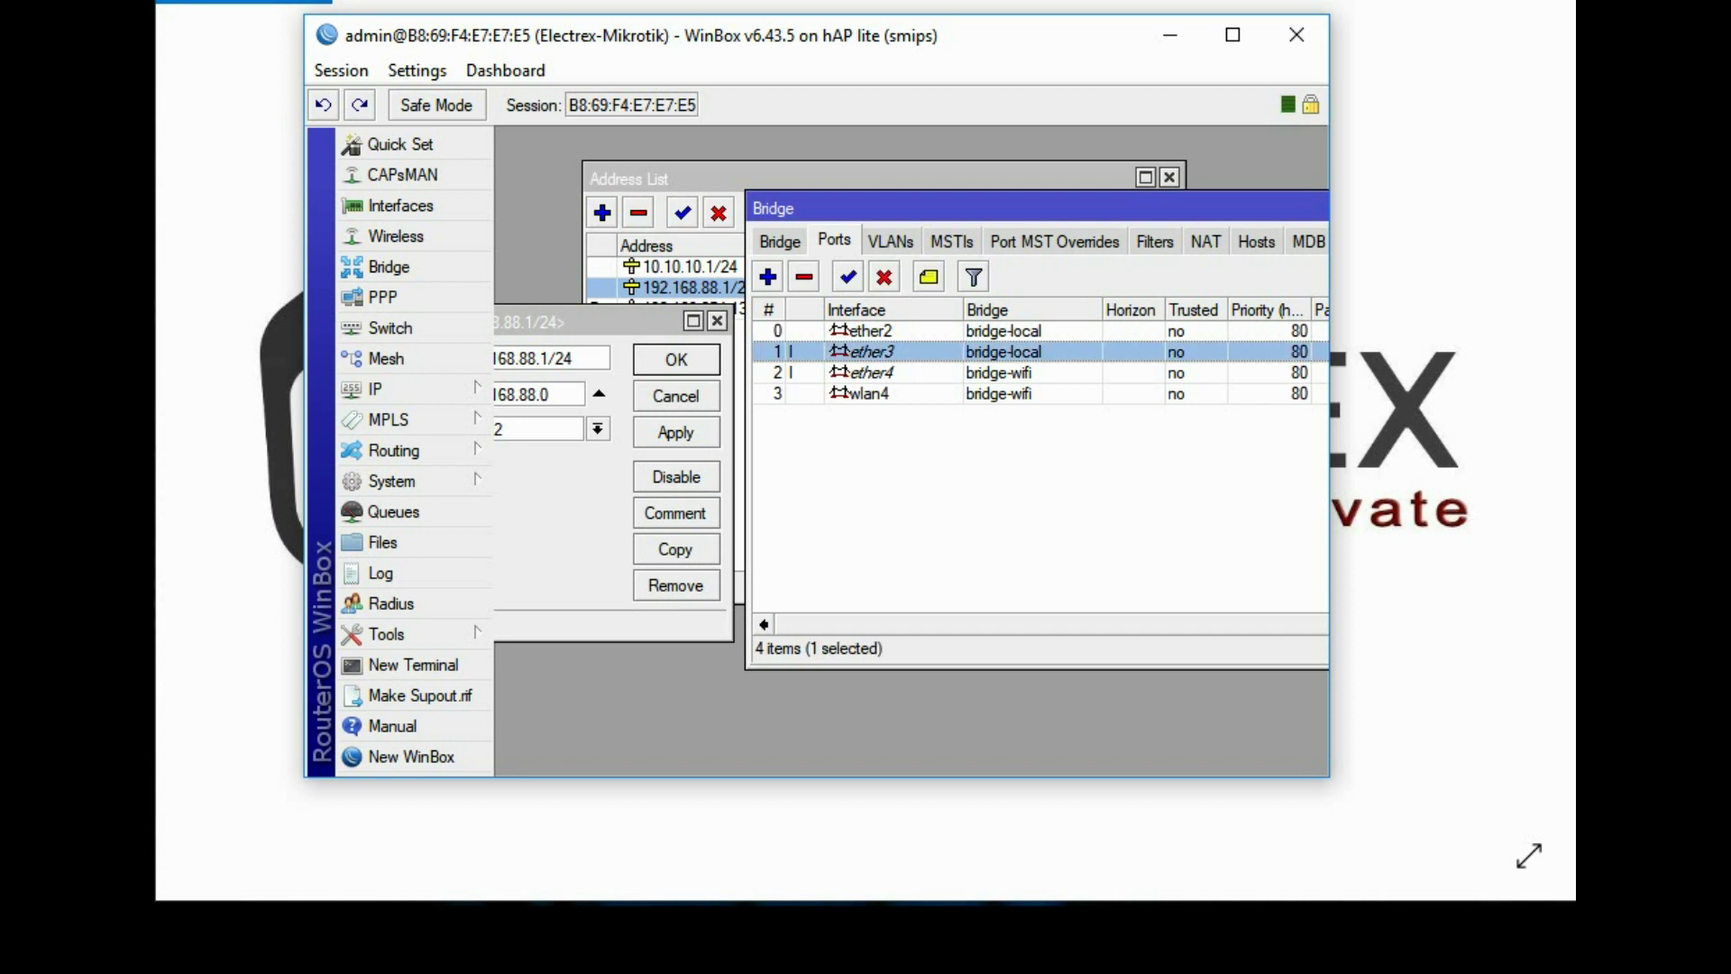
left_click(840, 372)
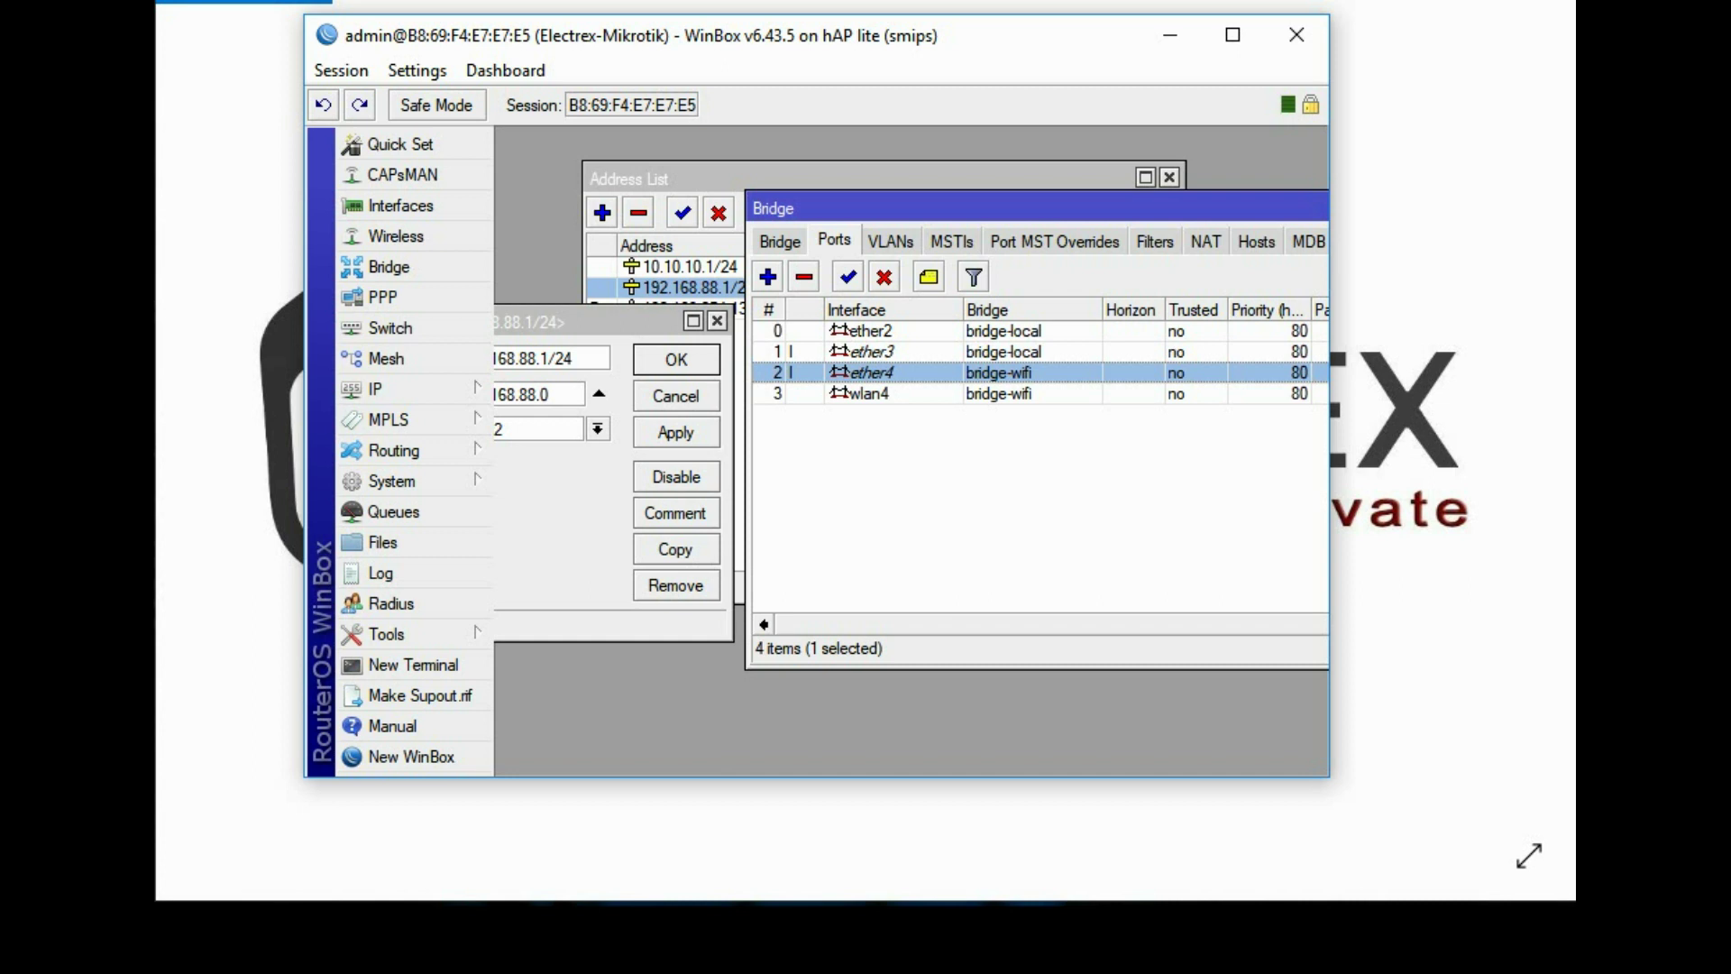
left_click_drag(631, 322, 649, 322)
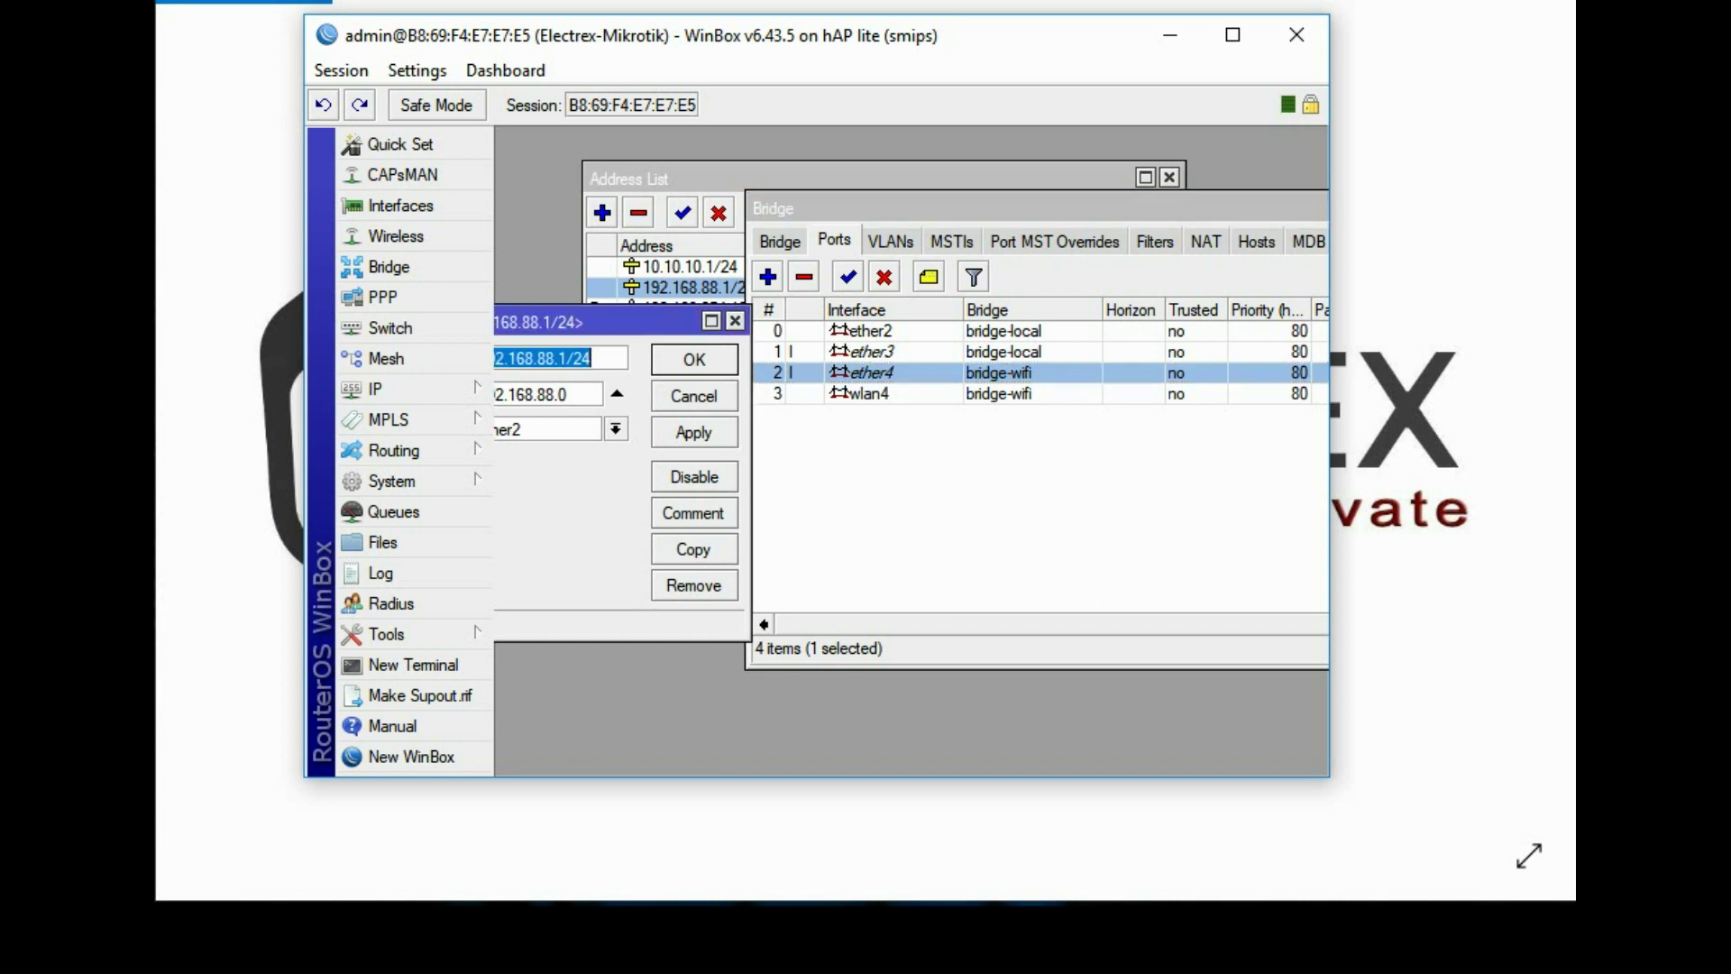
left_click(871, 351)
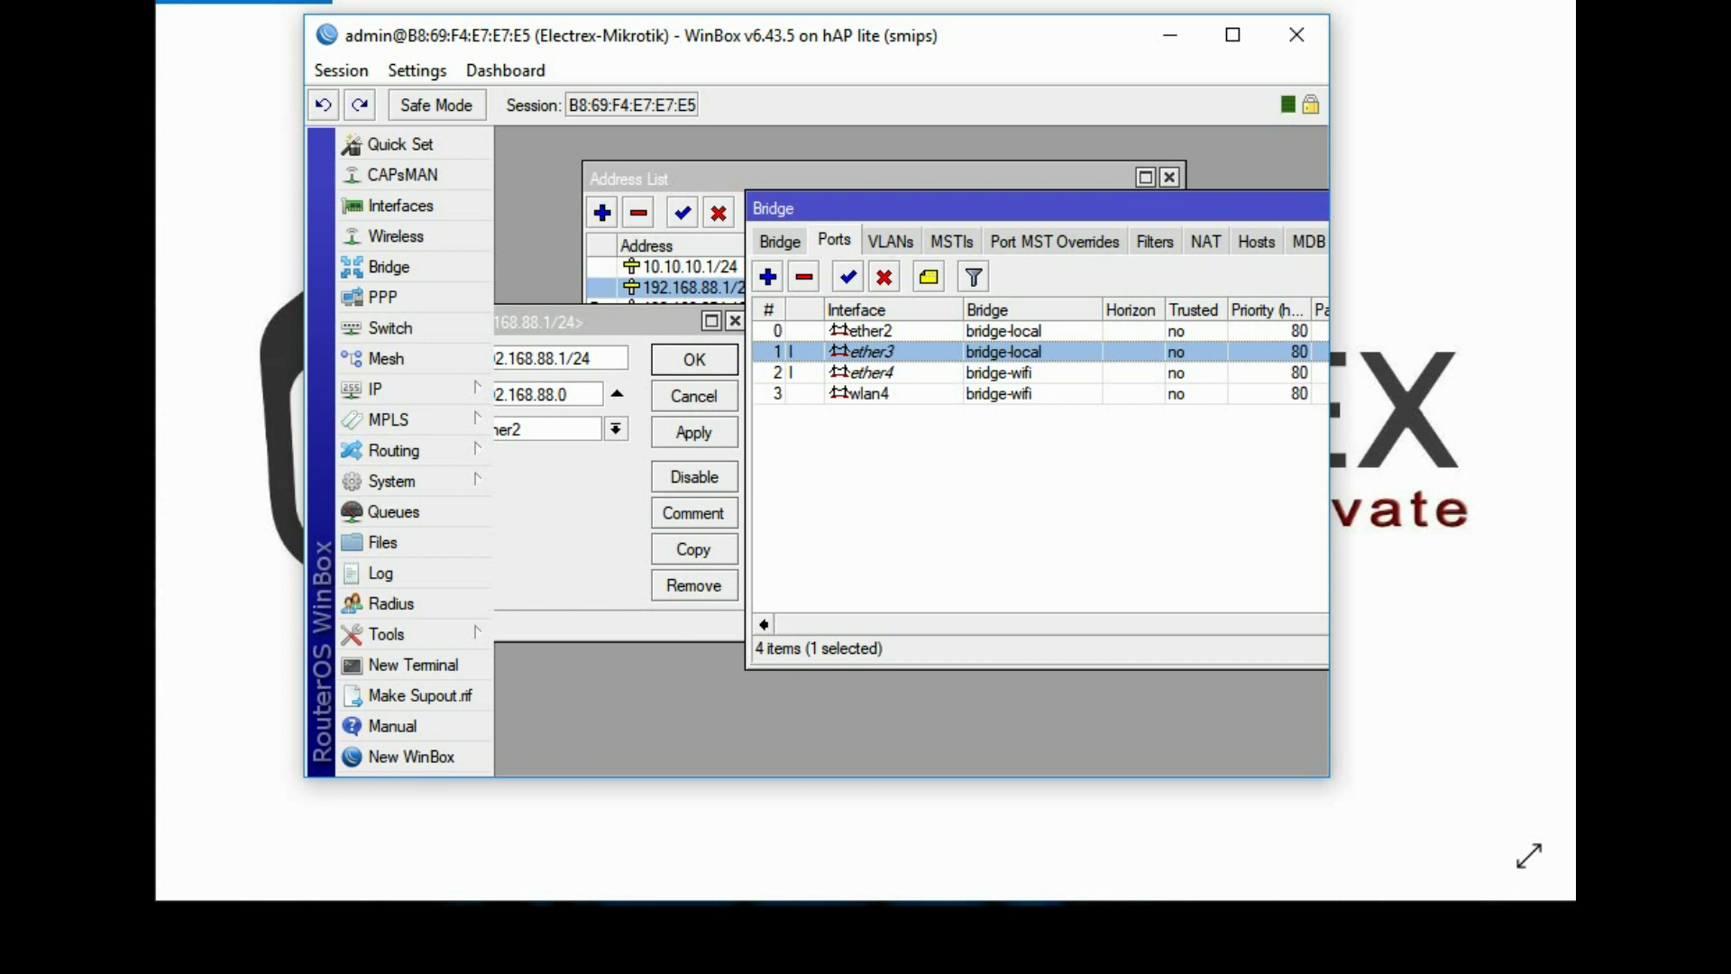
Close the 192.168.88.1/24 address entry and the Bridge window
left_click(587, 321)
left_click_drag(586, 321, 909, 426)
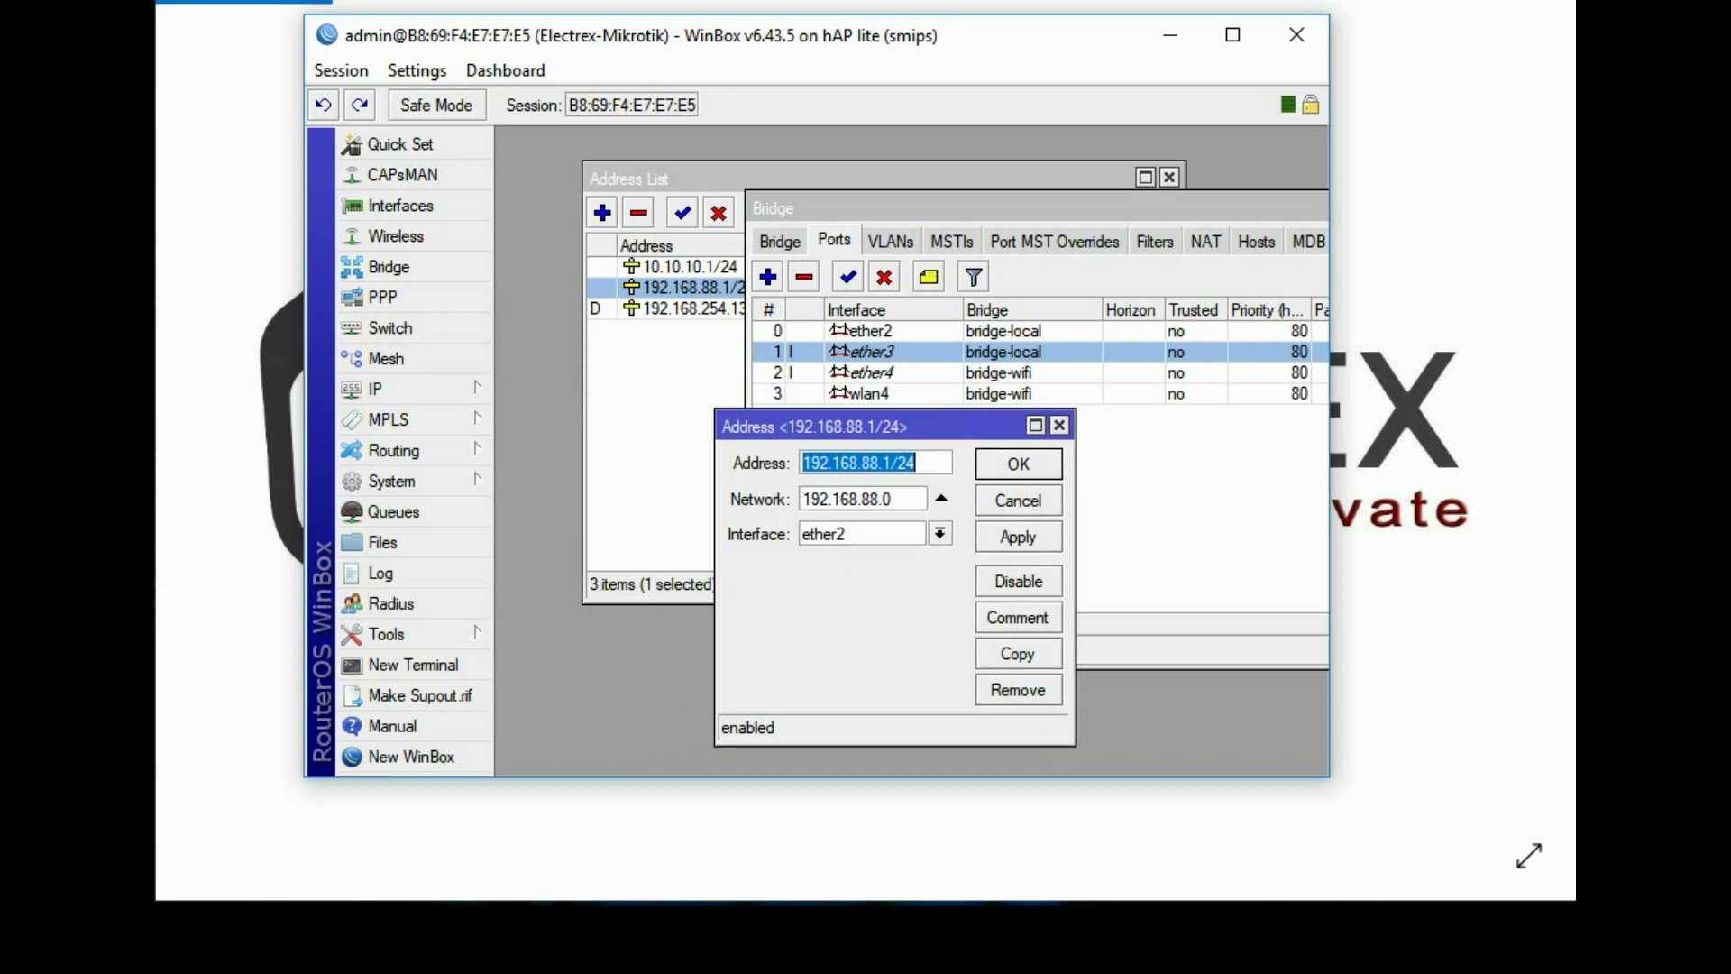
left_click(1060, 426)
left_click_drag(1037, 208, 484, 200)
left_click(1010, 199)
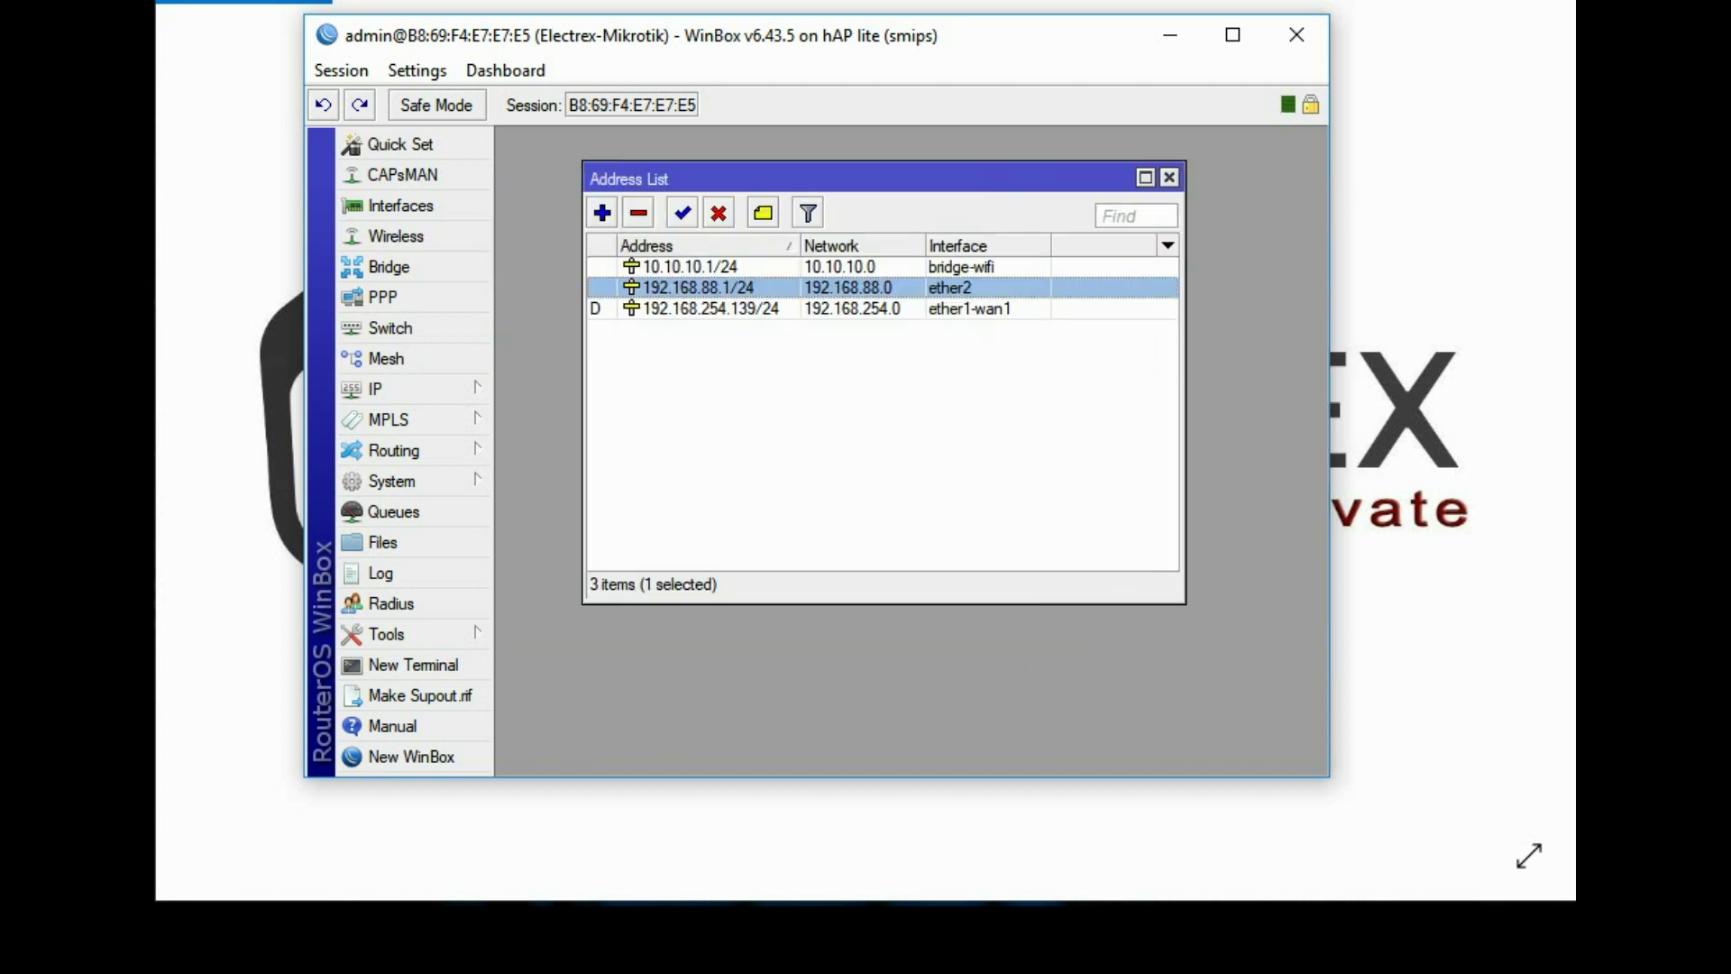
Open the Hotspot configuration and look through its servers, server profiles, users and user profiles
left_click(405, 388)
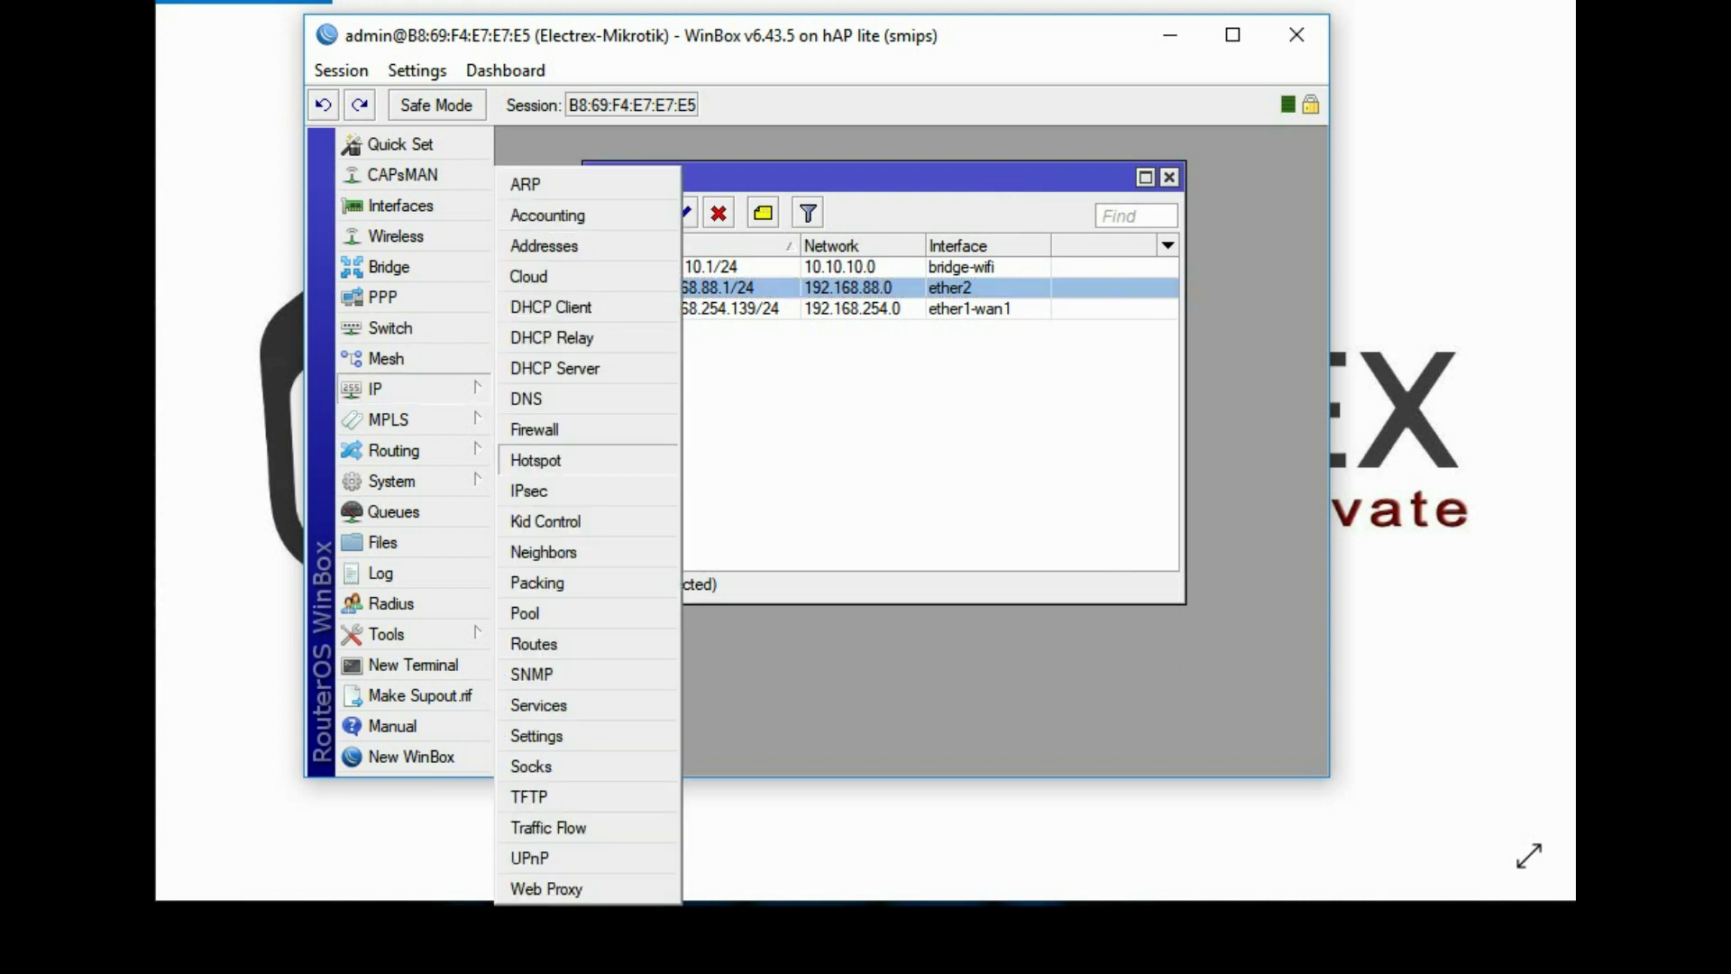
left_click(536, 460)
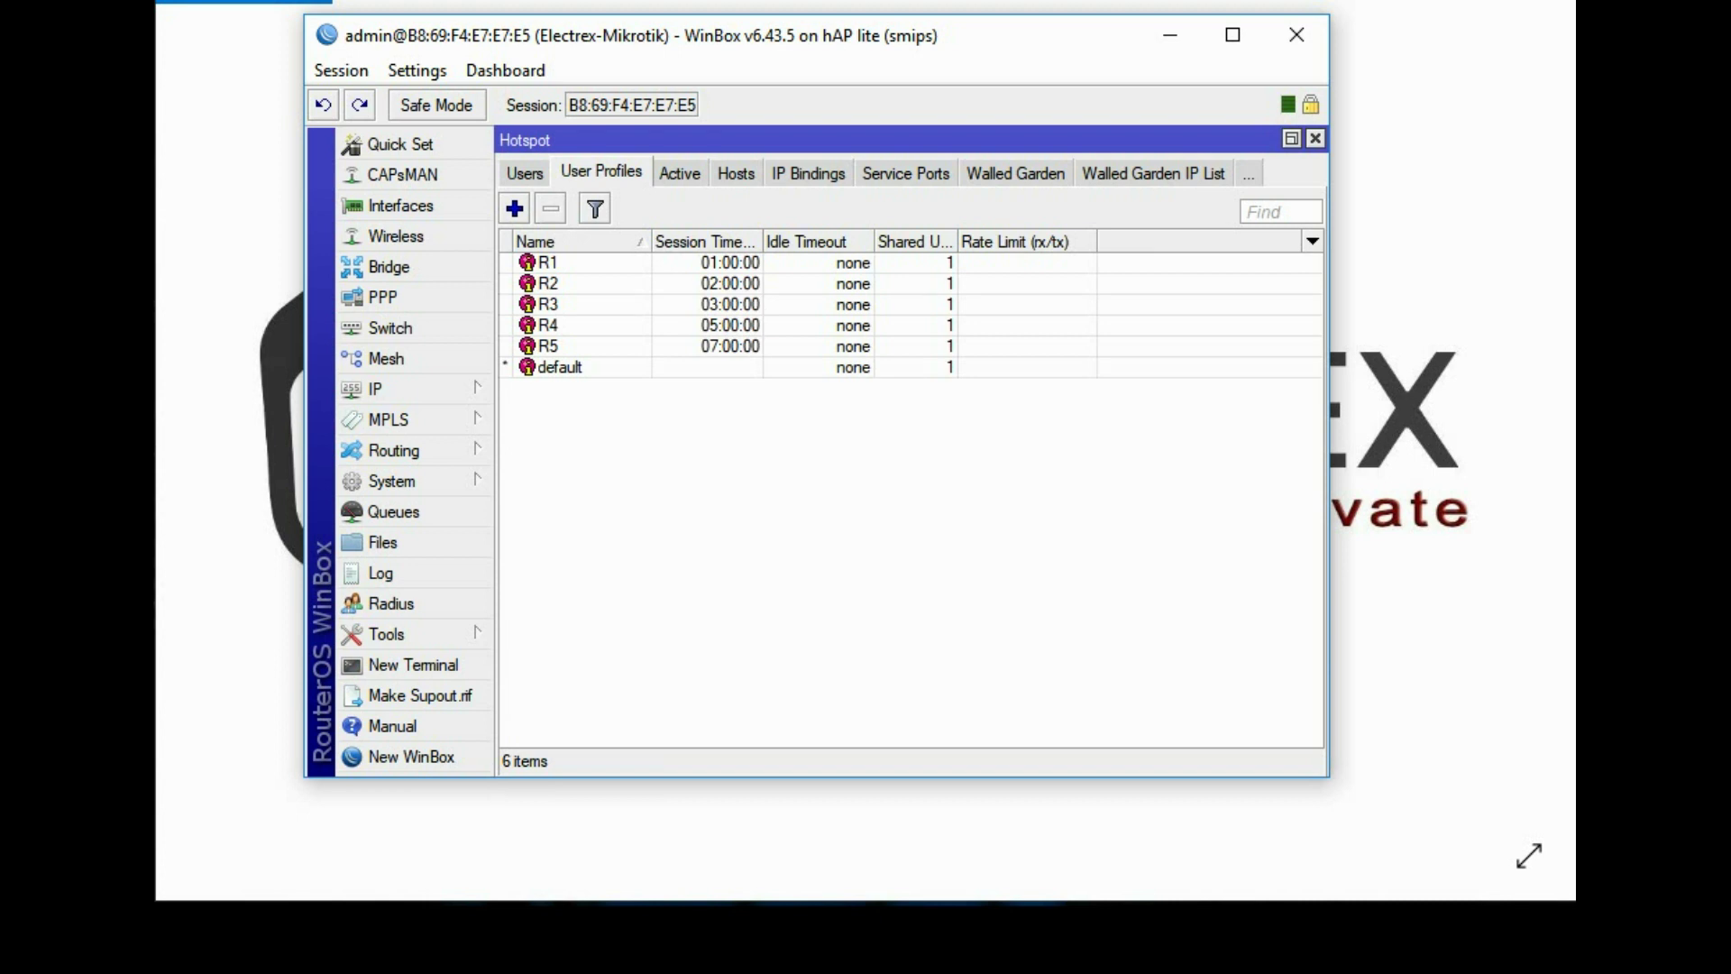
left_click(524, 173)
left_click(530, 173)
left_click(530, 172)
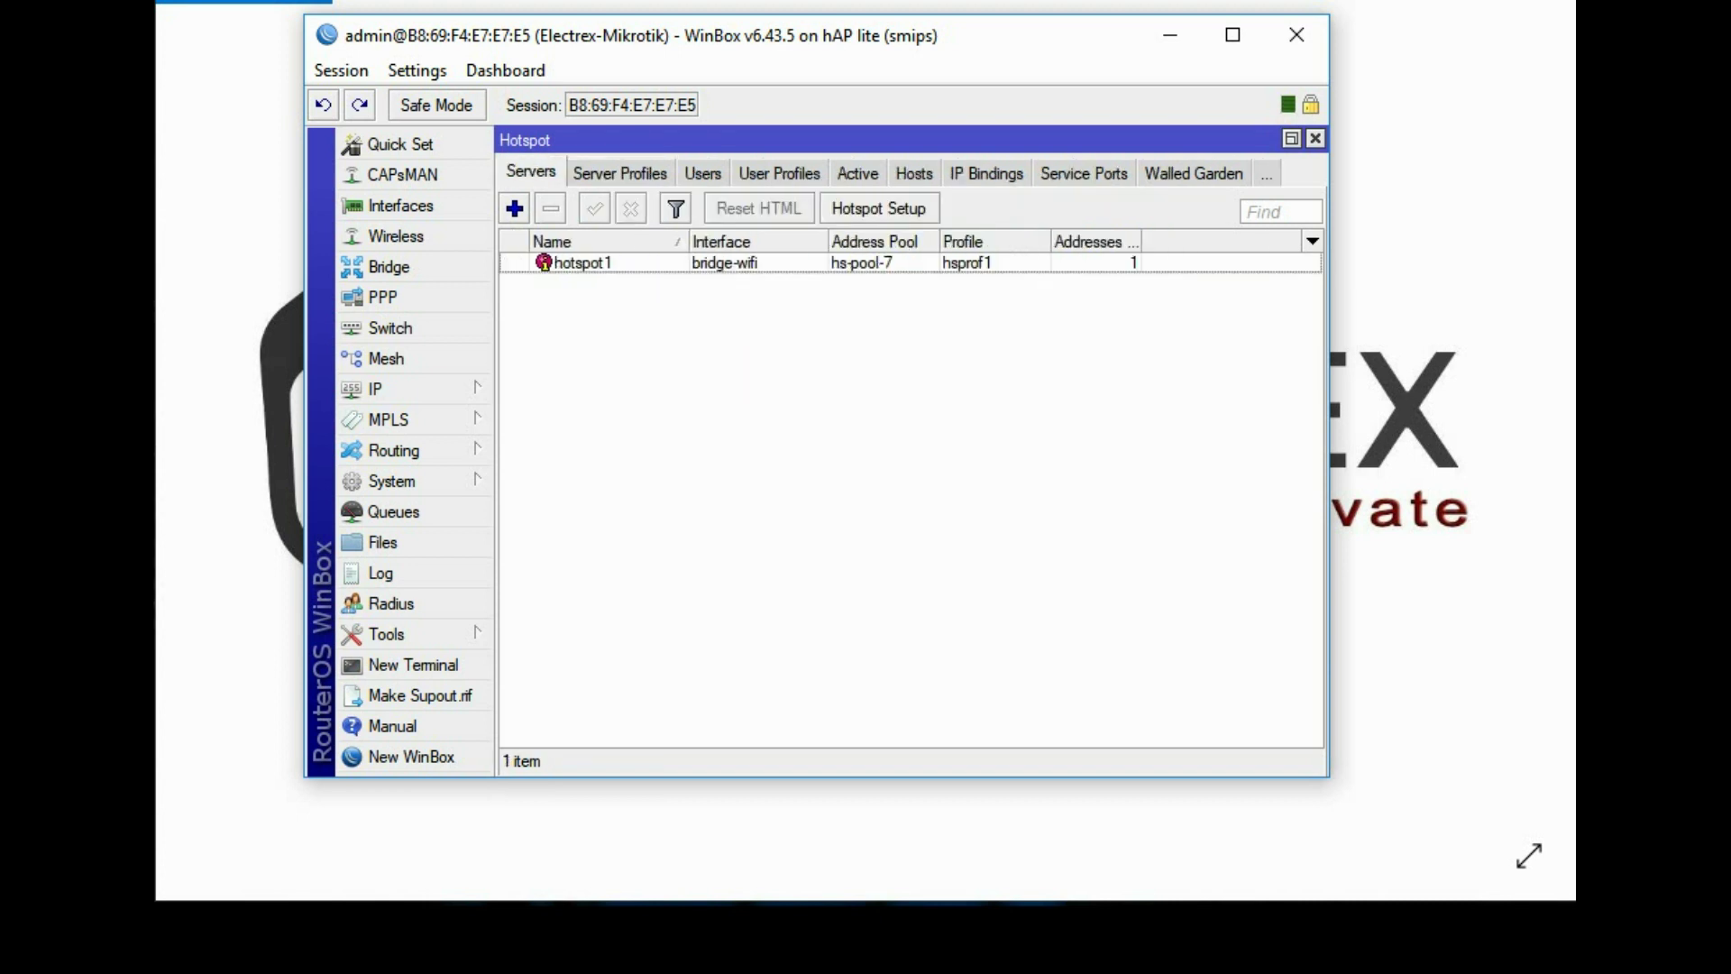
key("ctrl+Tab")
key("ctrl+Tab")
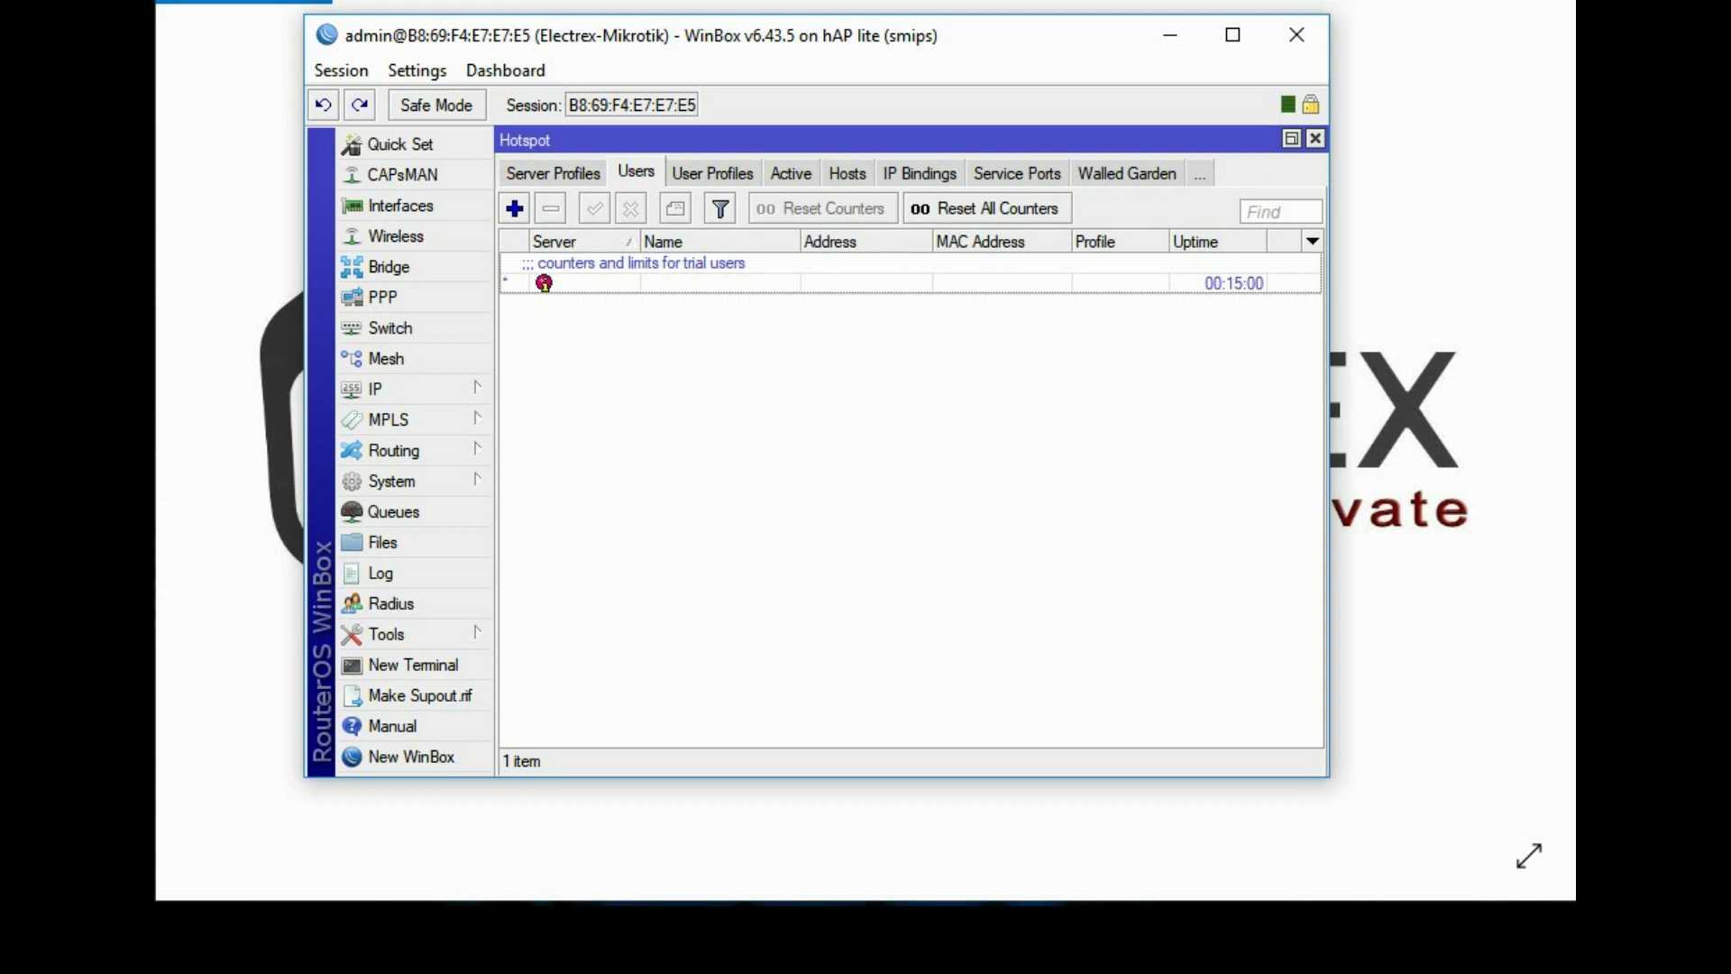
key("ctrl+Tab")
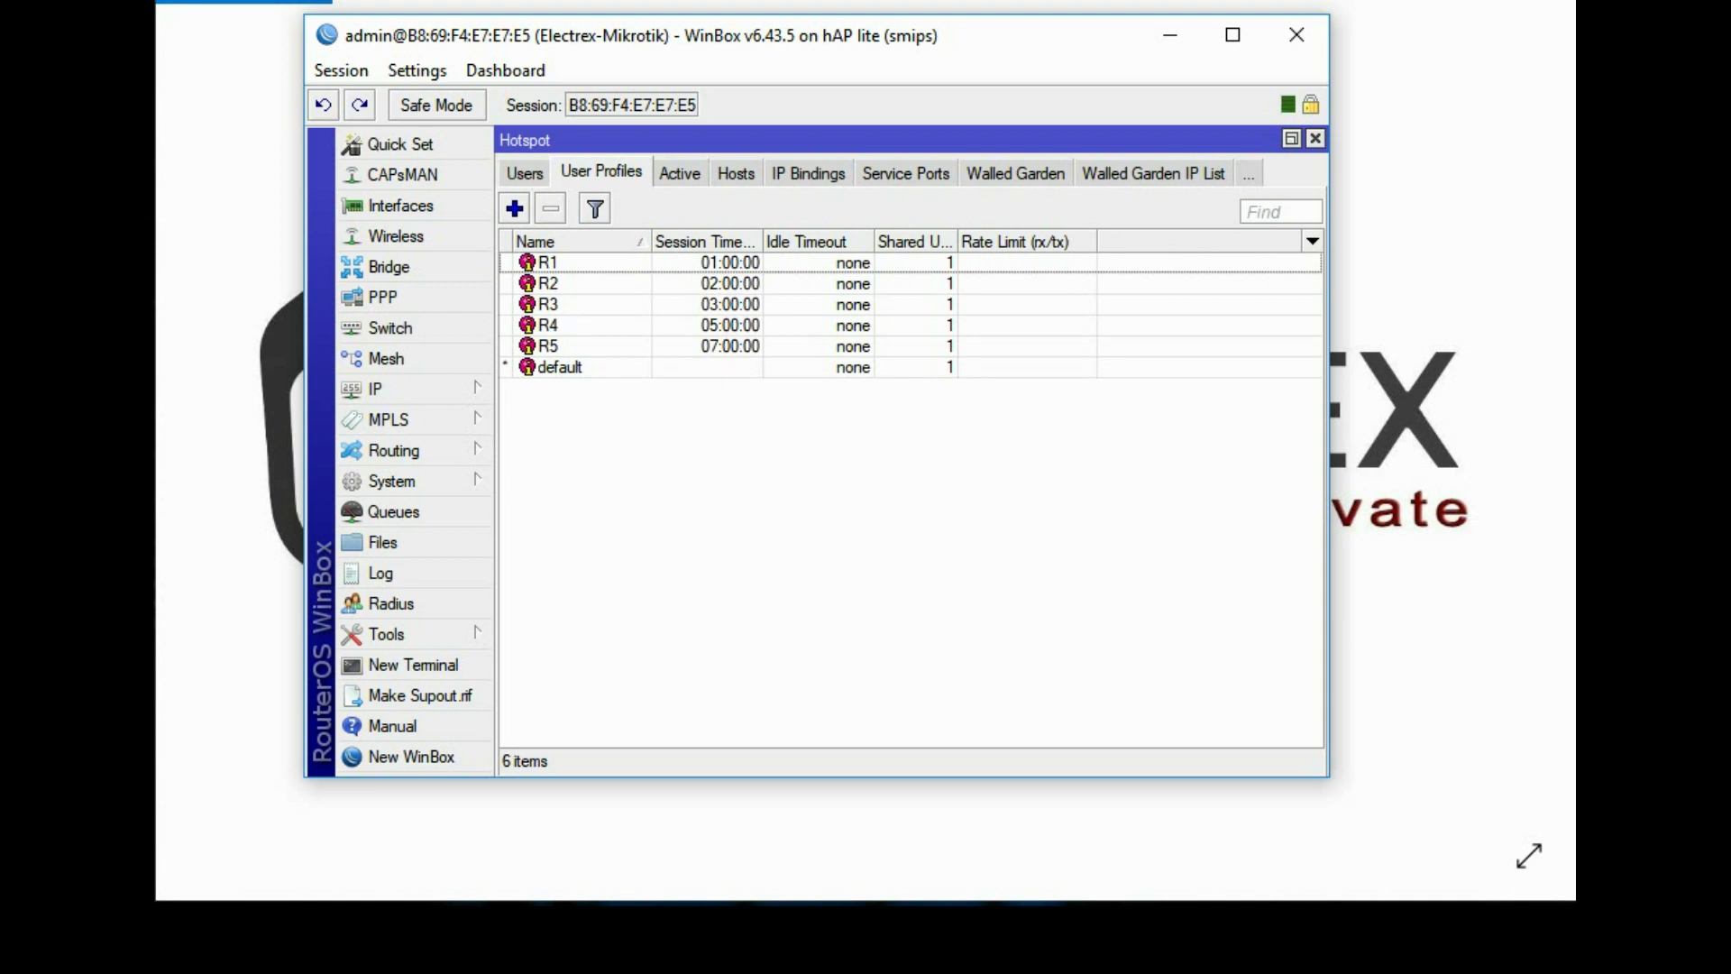
Review the general settings of hotspot user profile R1, including its address pool and timeouts, and close it
left_click(548, 263)
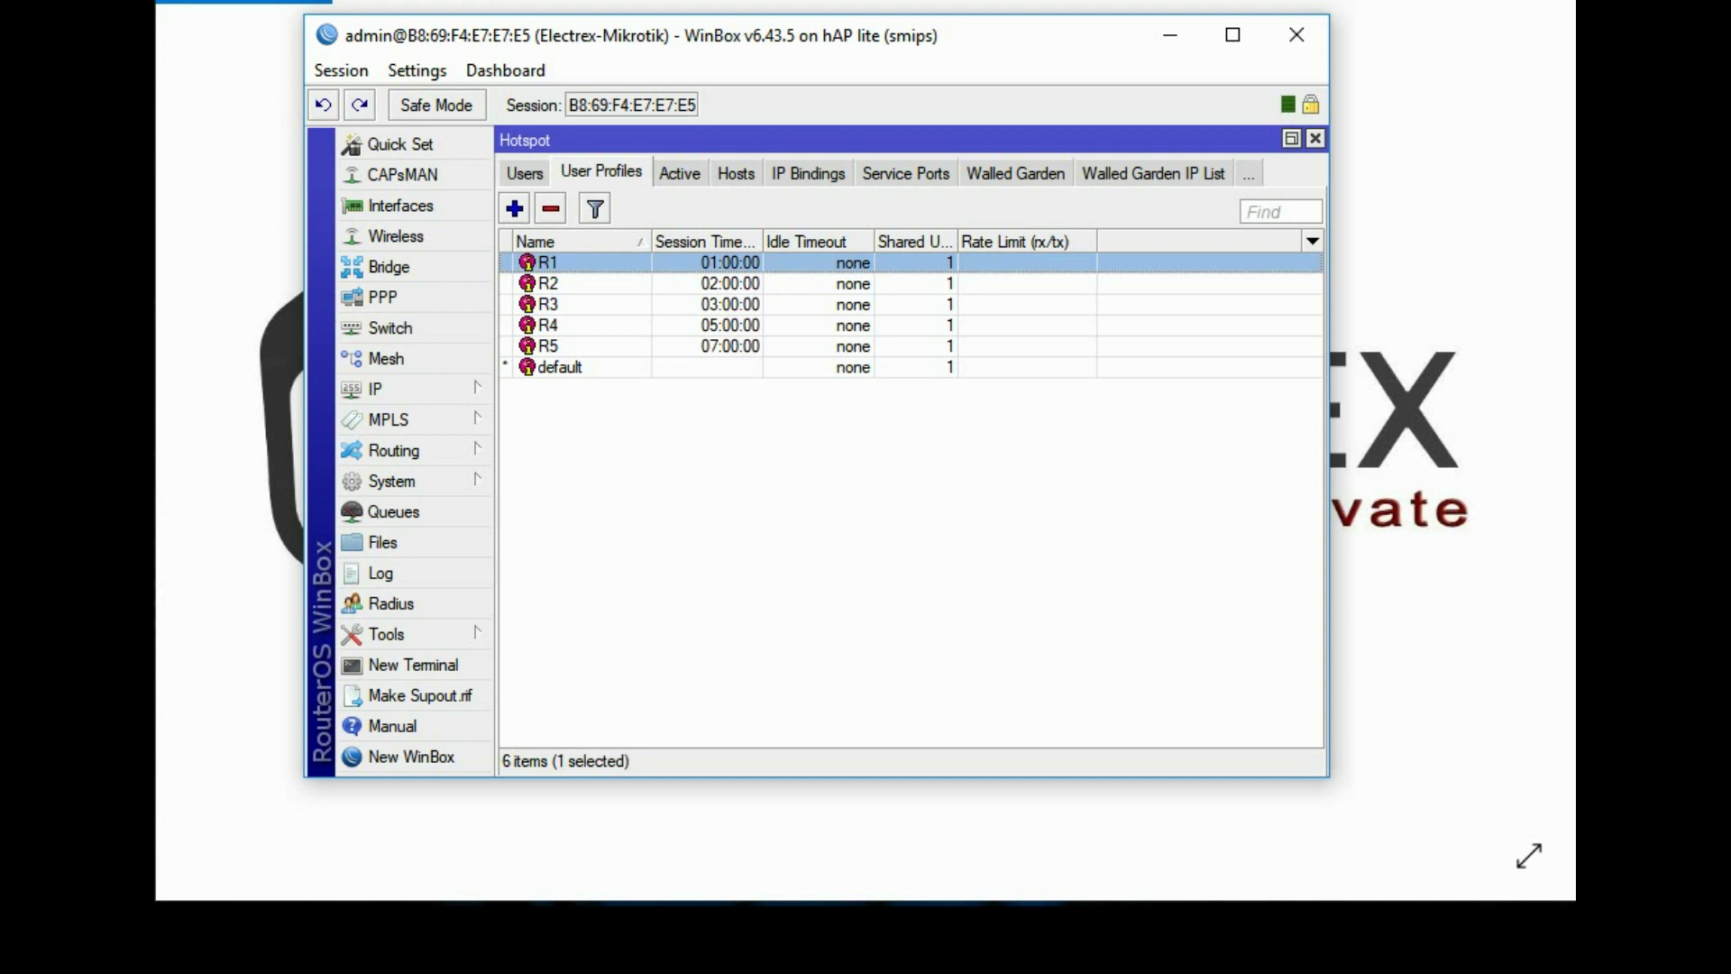
left_click(775, 505)
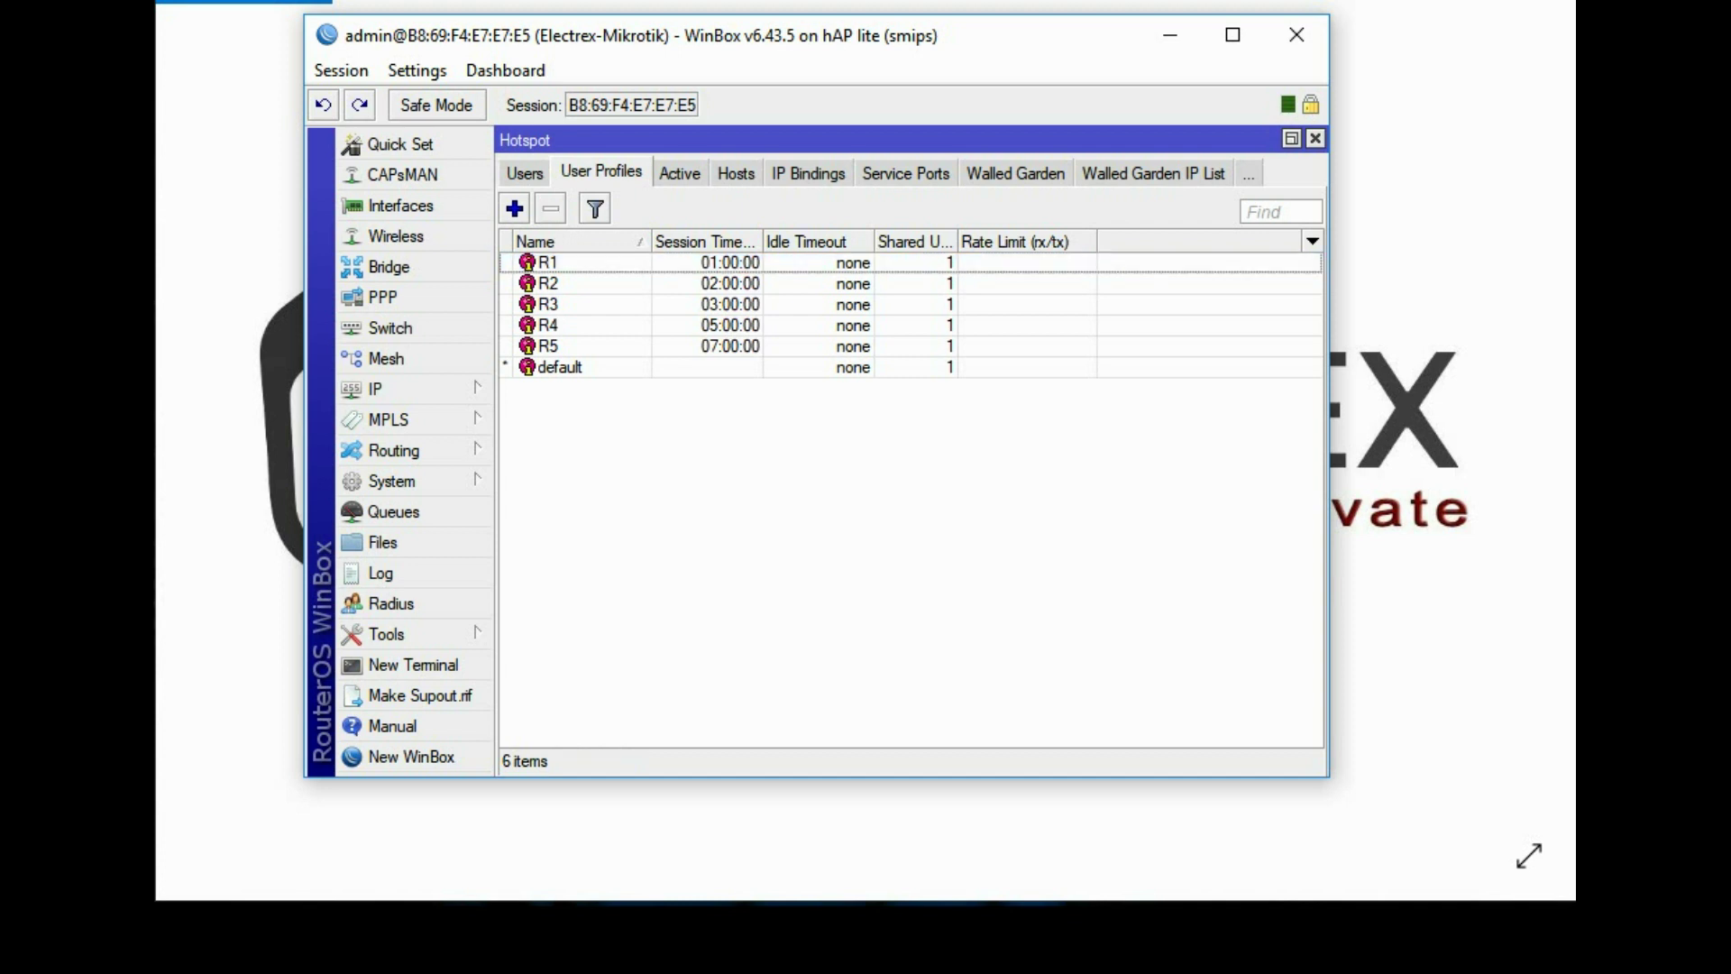
double_click(548, 262)
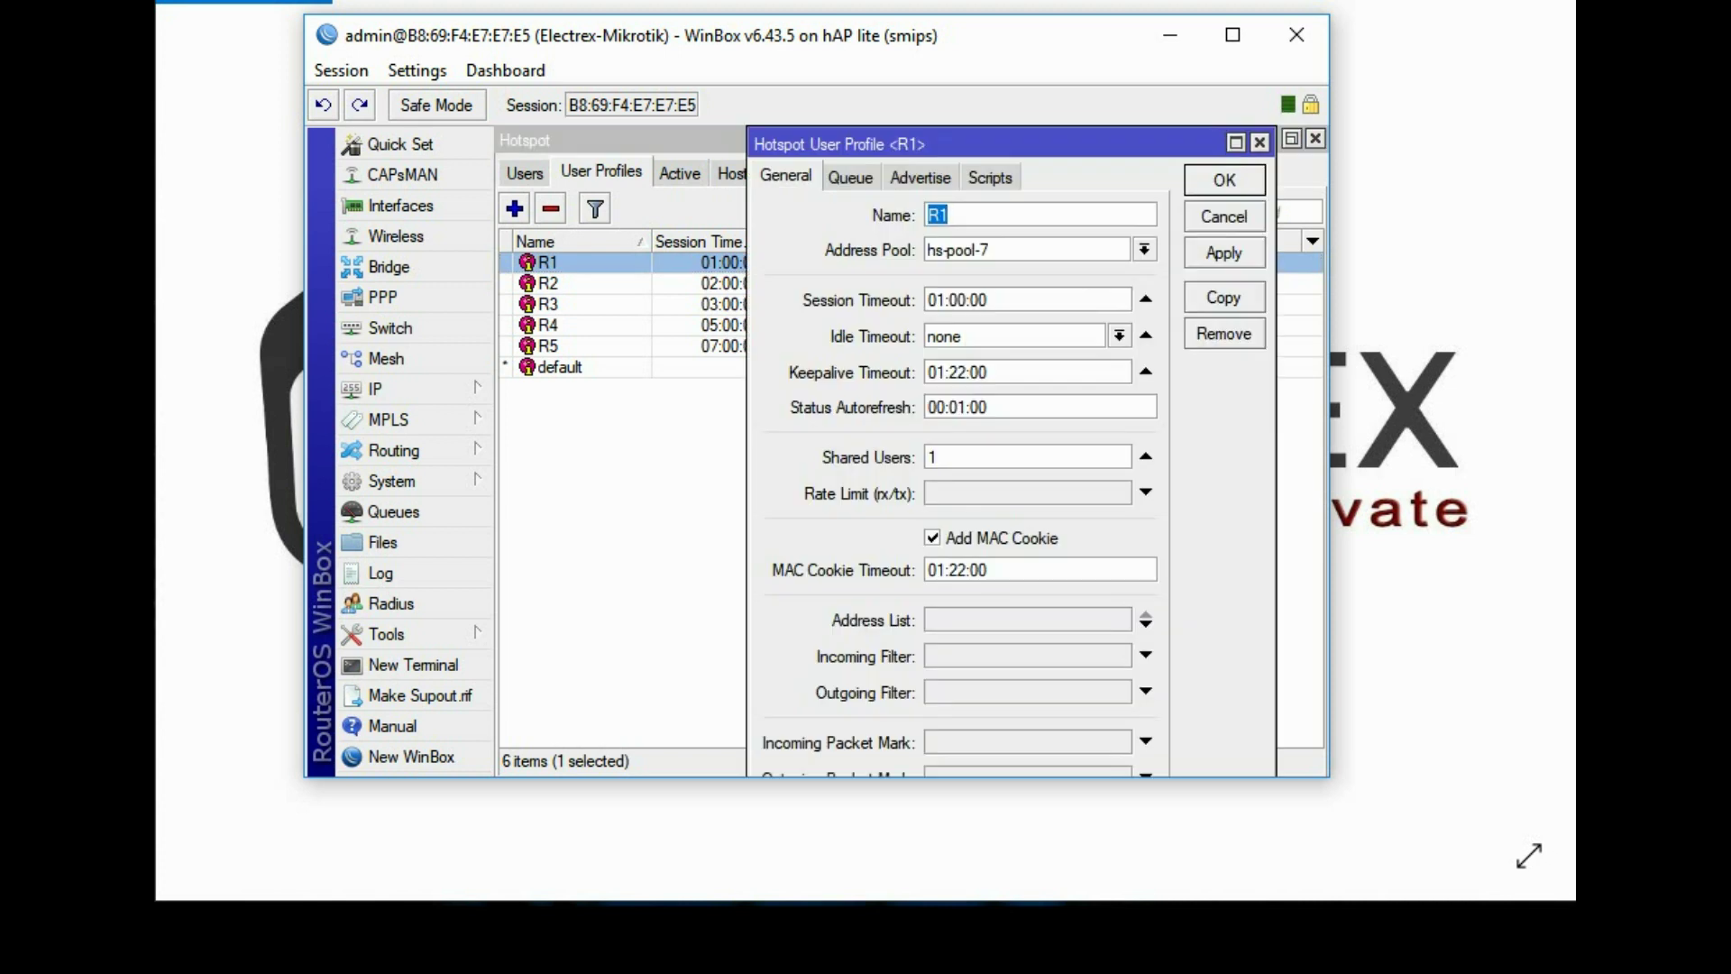
left_click(1028, 214)
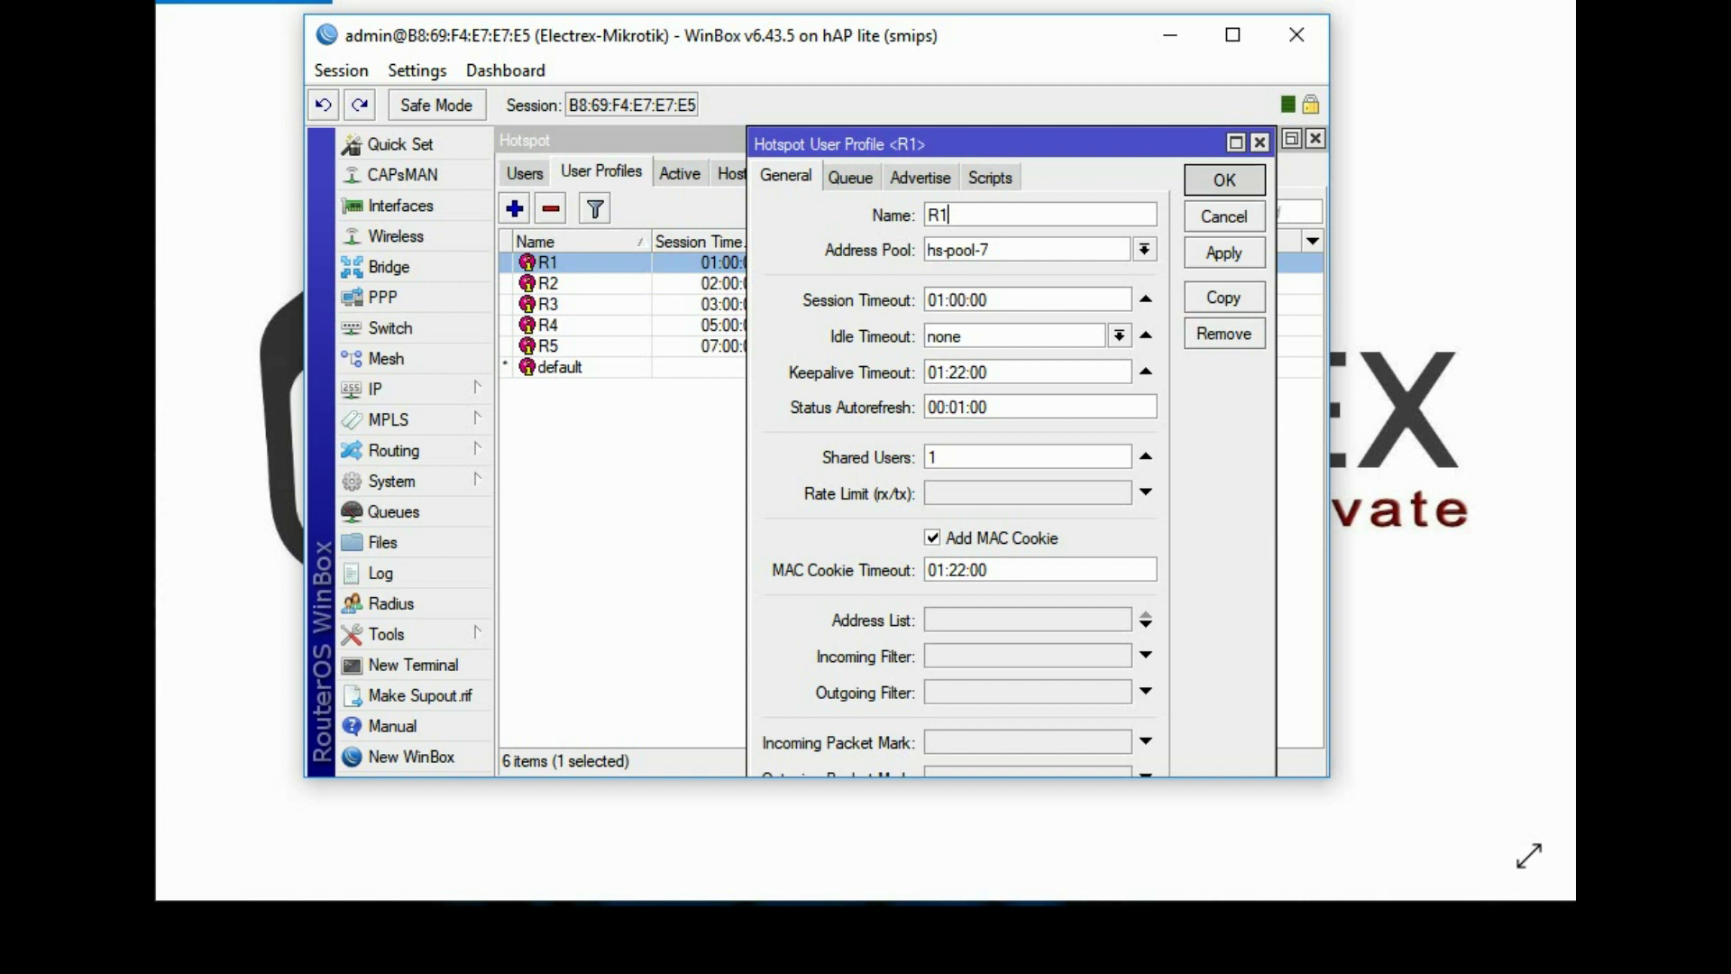
left_click(1225, 180)
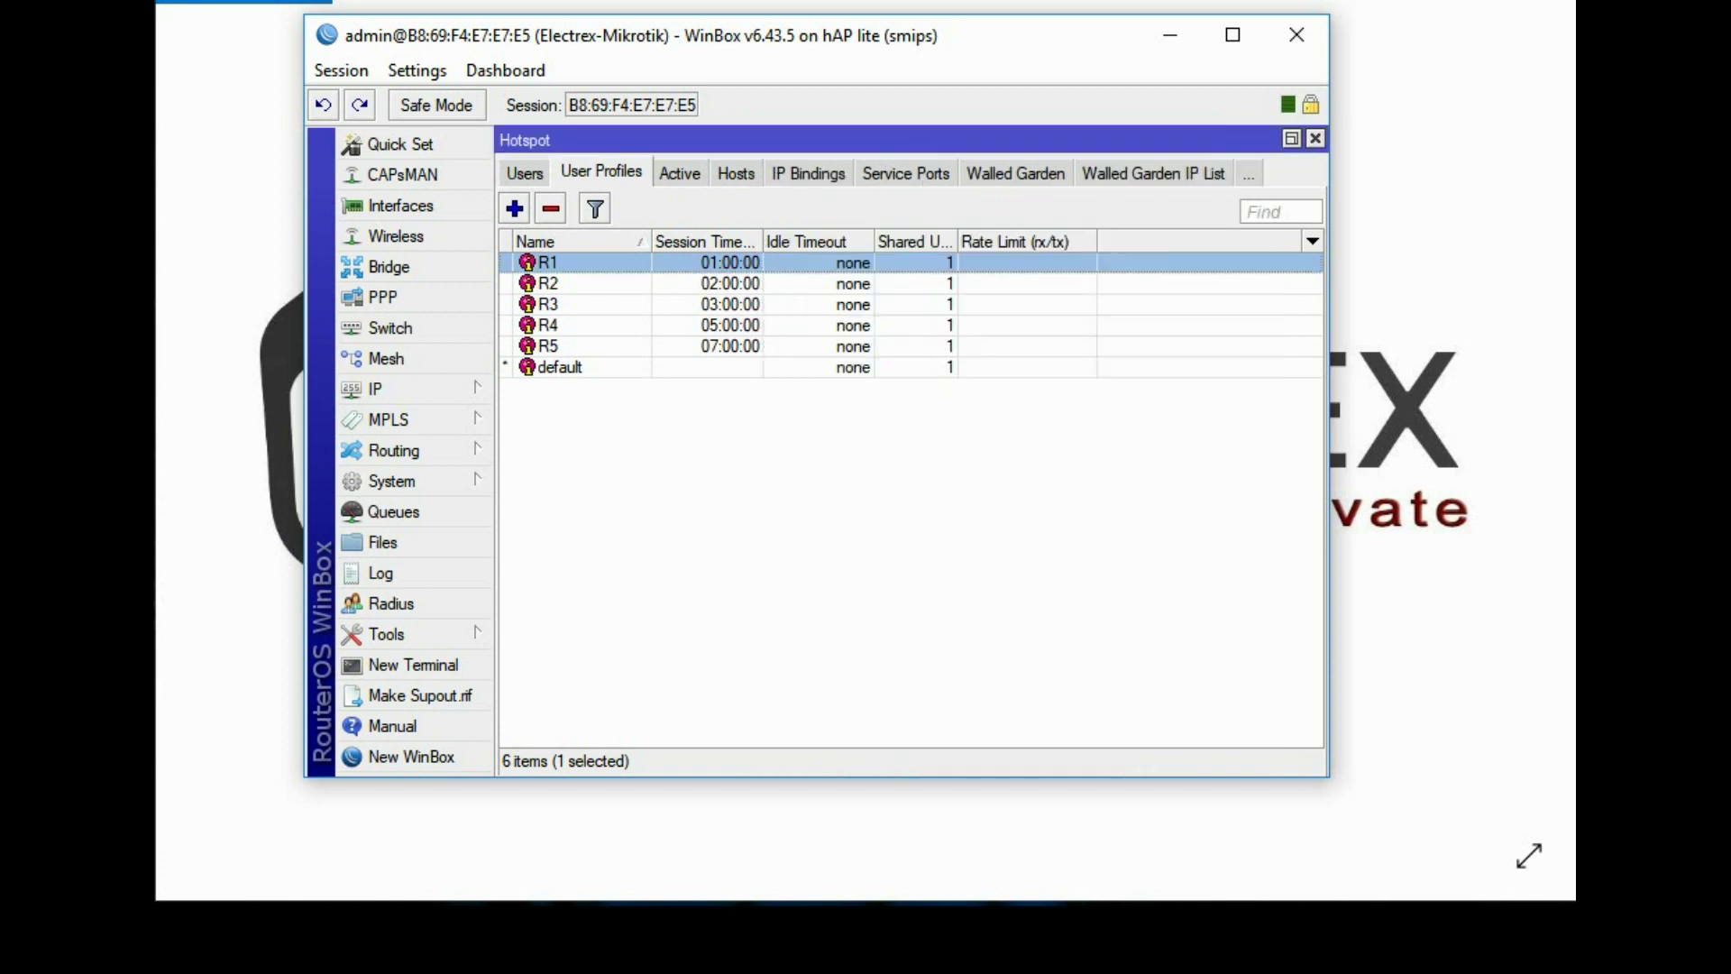
Check the general settings of hotspot user profiles R2, R3, R4 and R5 one after another
double_click(550, 284)
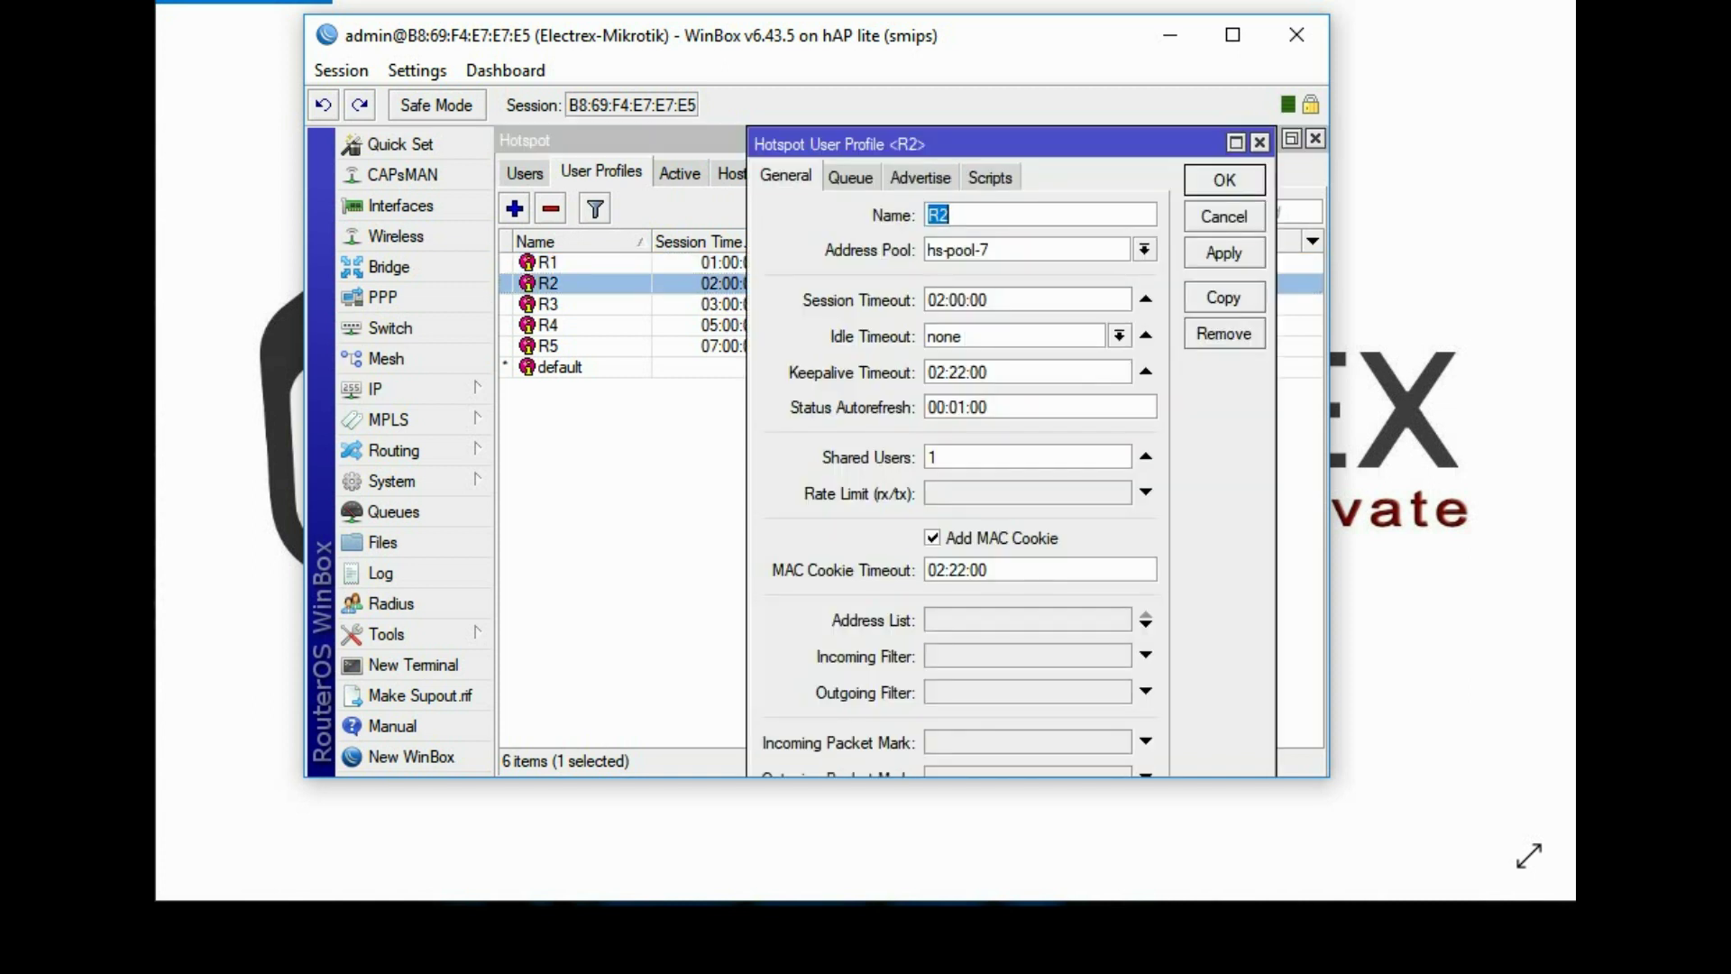
key("Return")
double_click(548, 304)
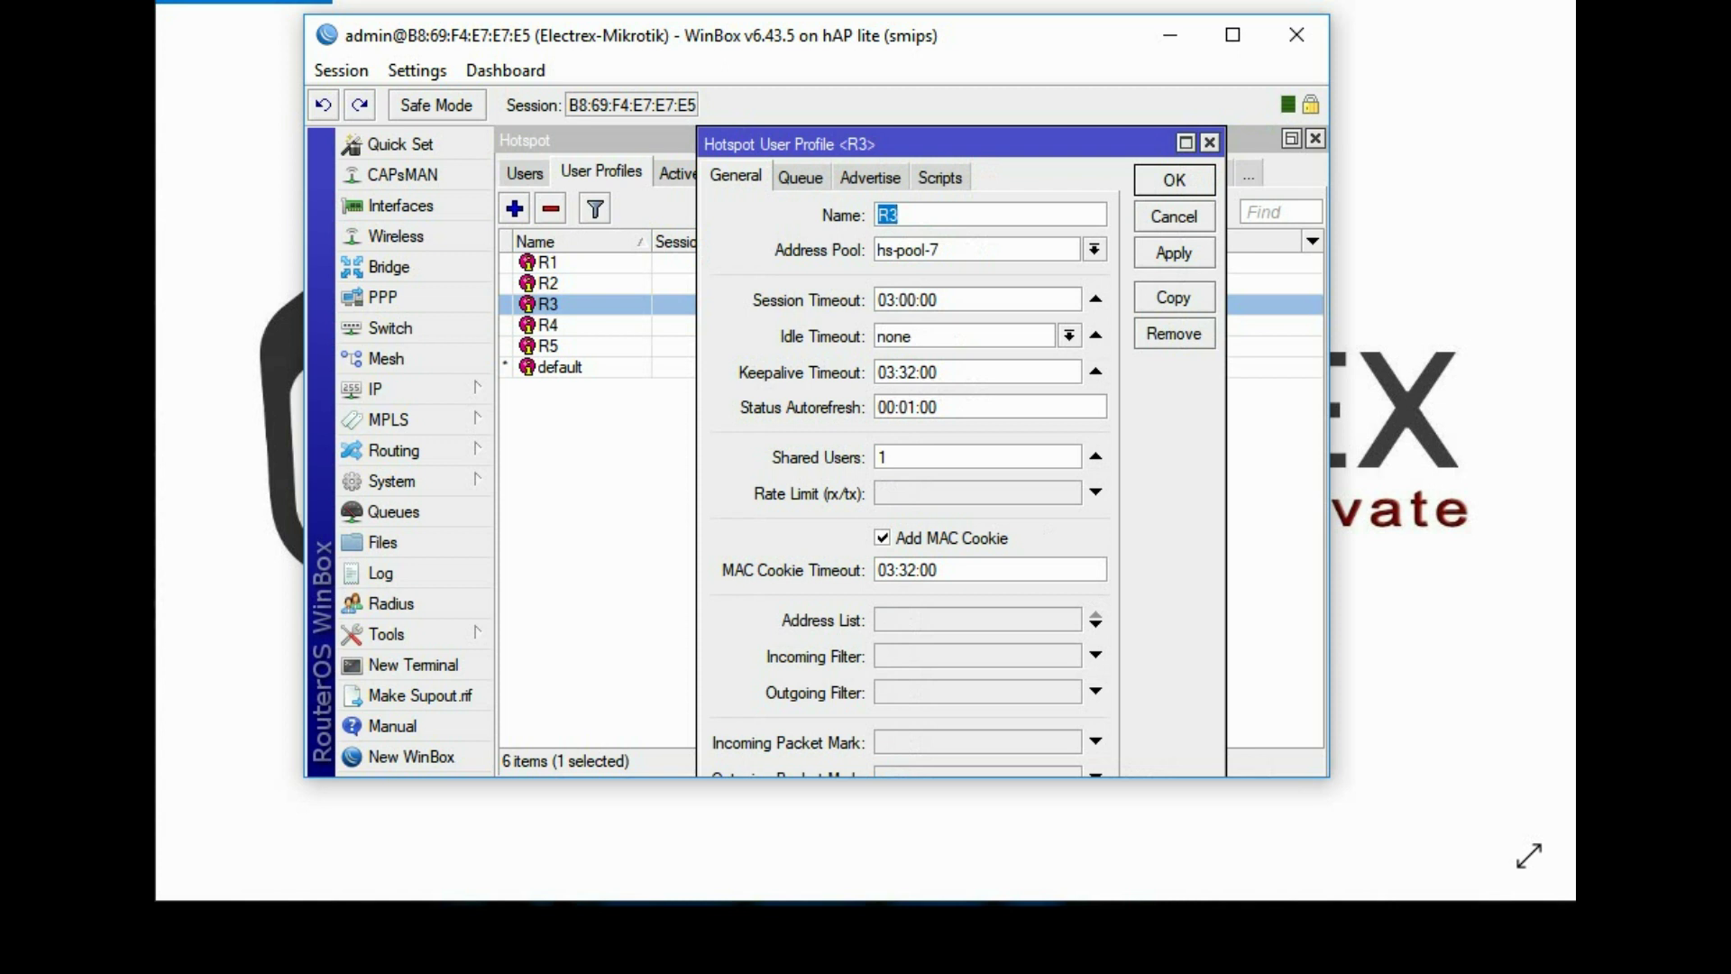
key("Return")
double_click(548, 325)
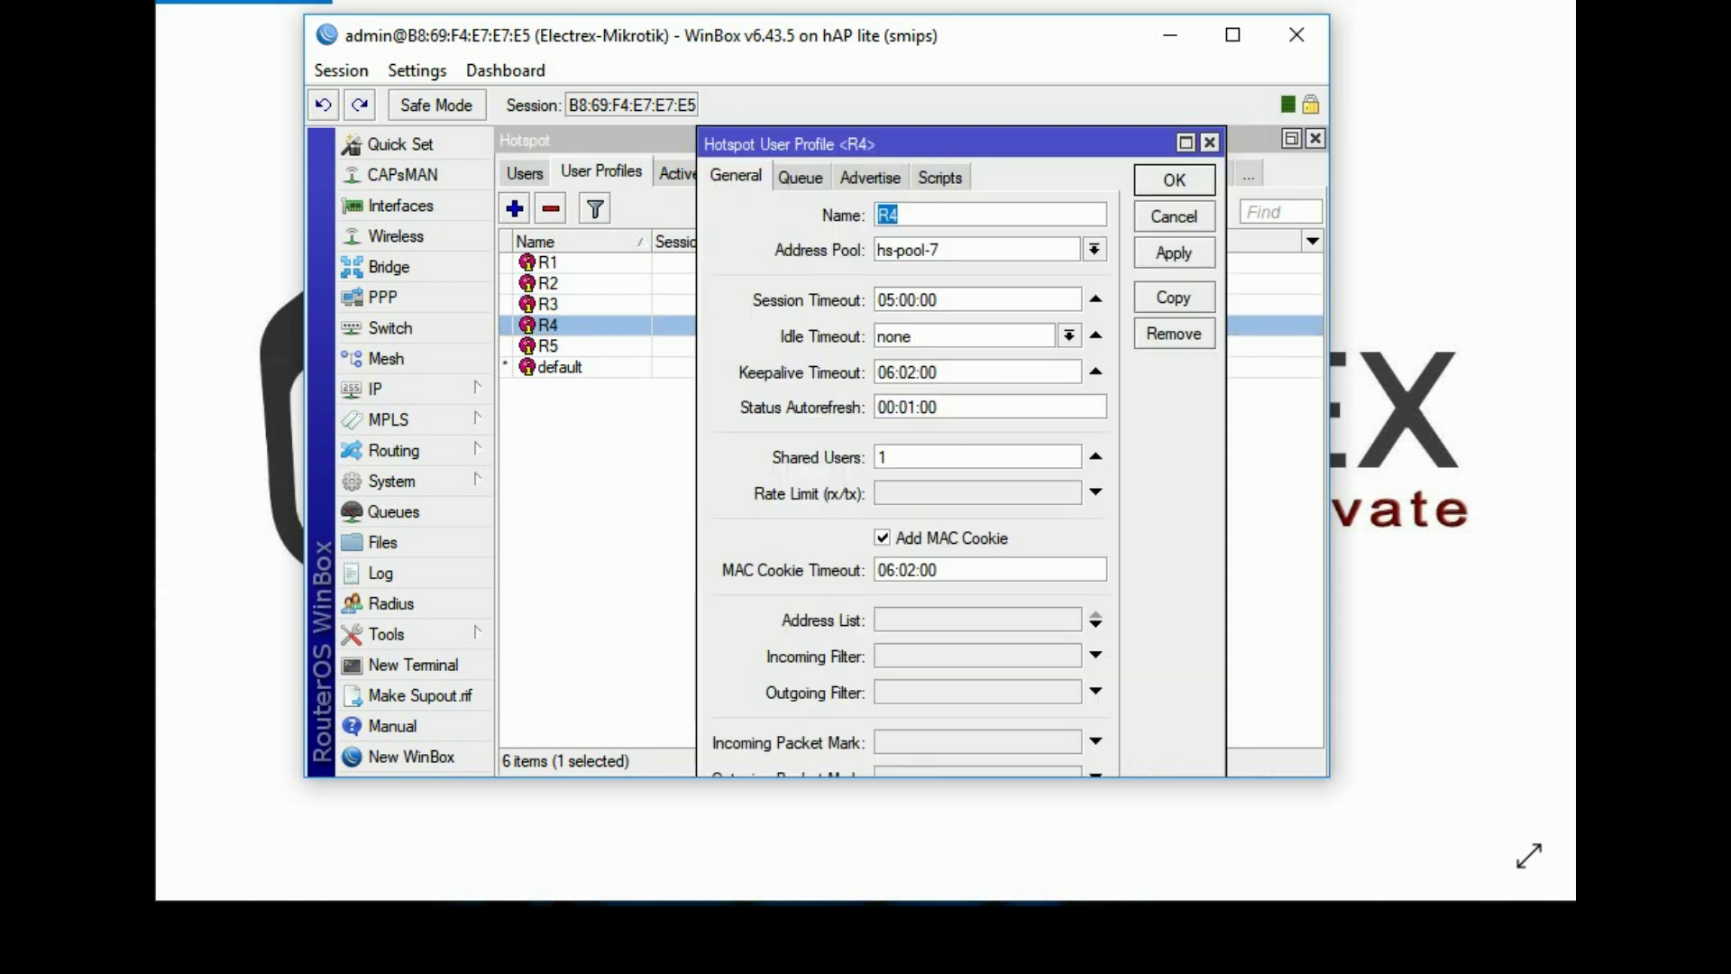
key("Return")
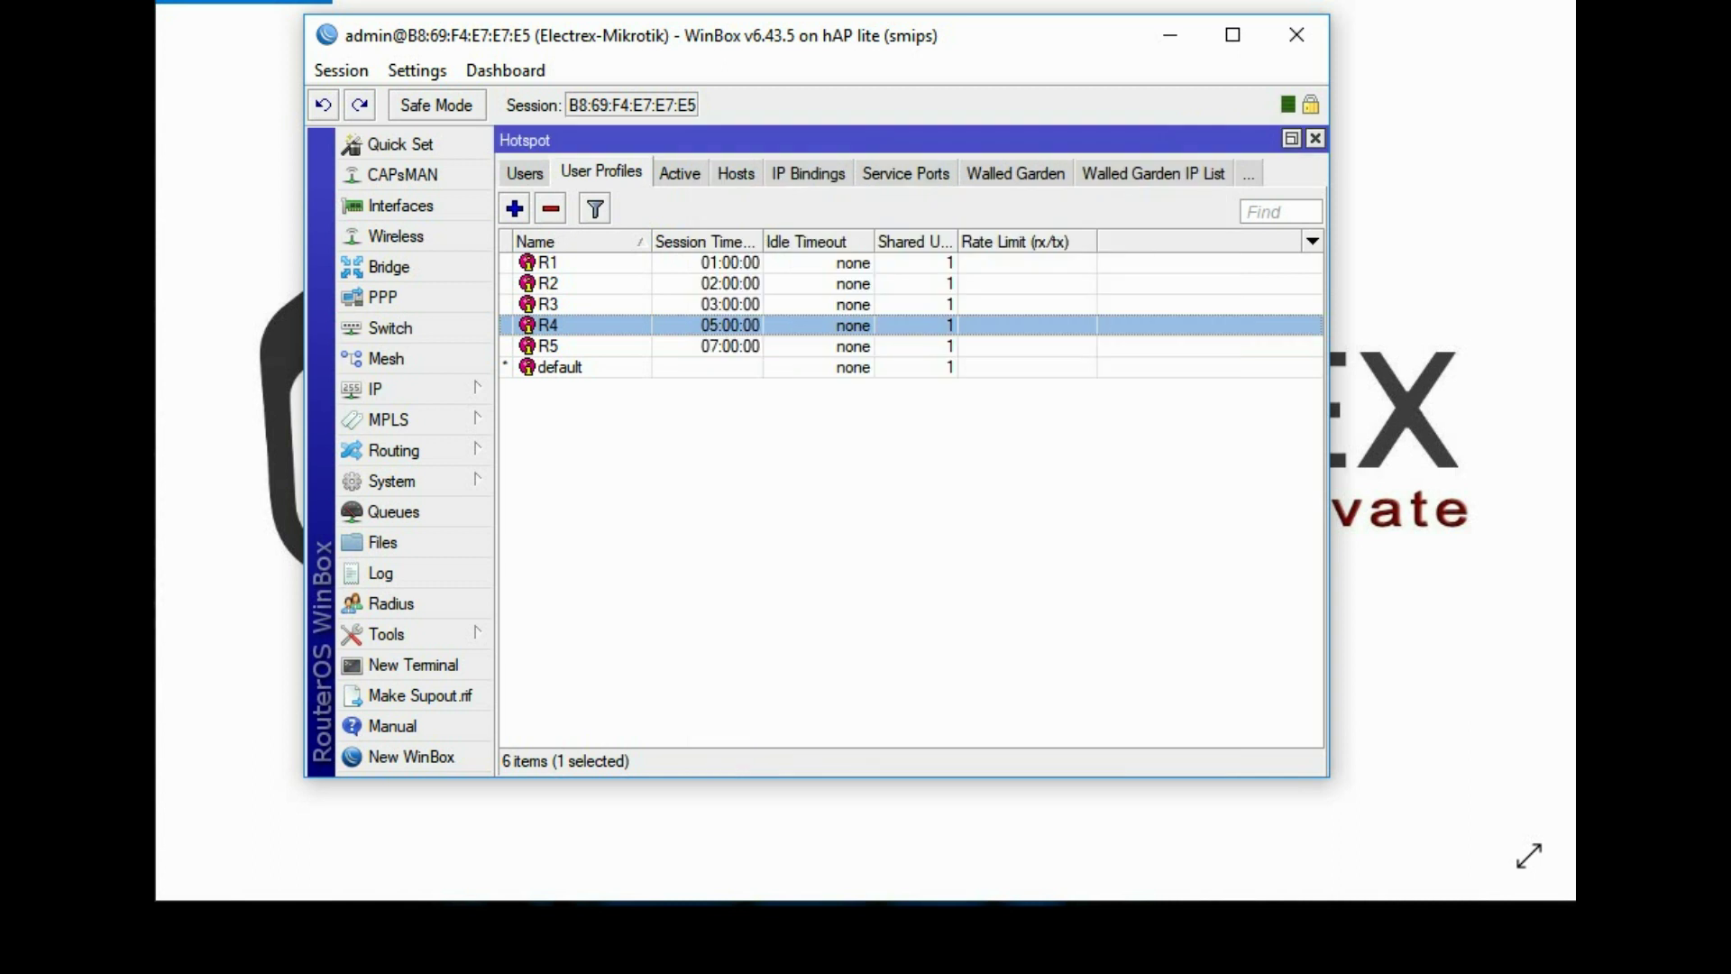
double_click(548, 346)
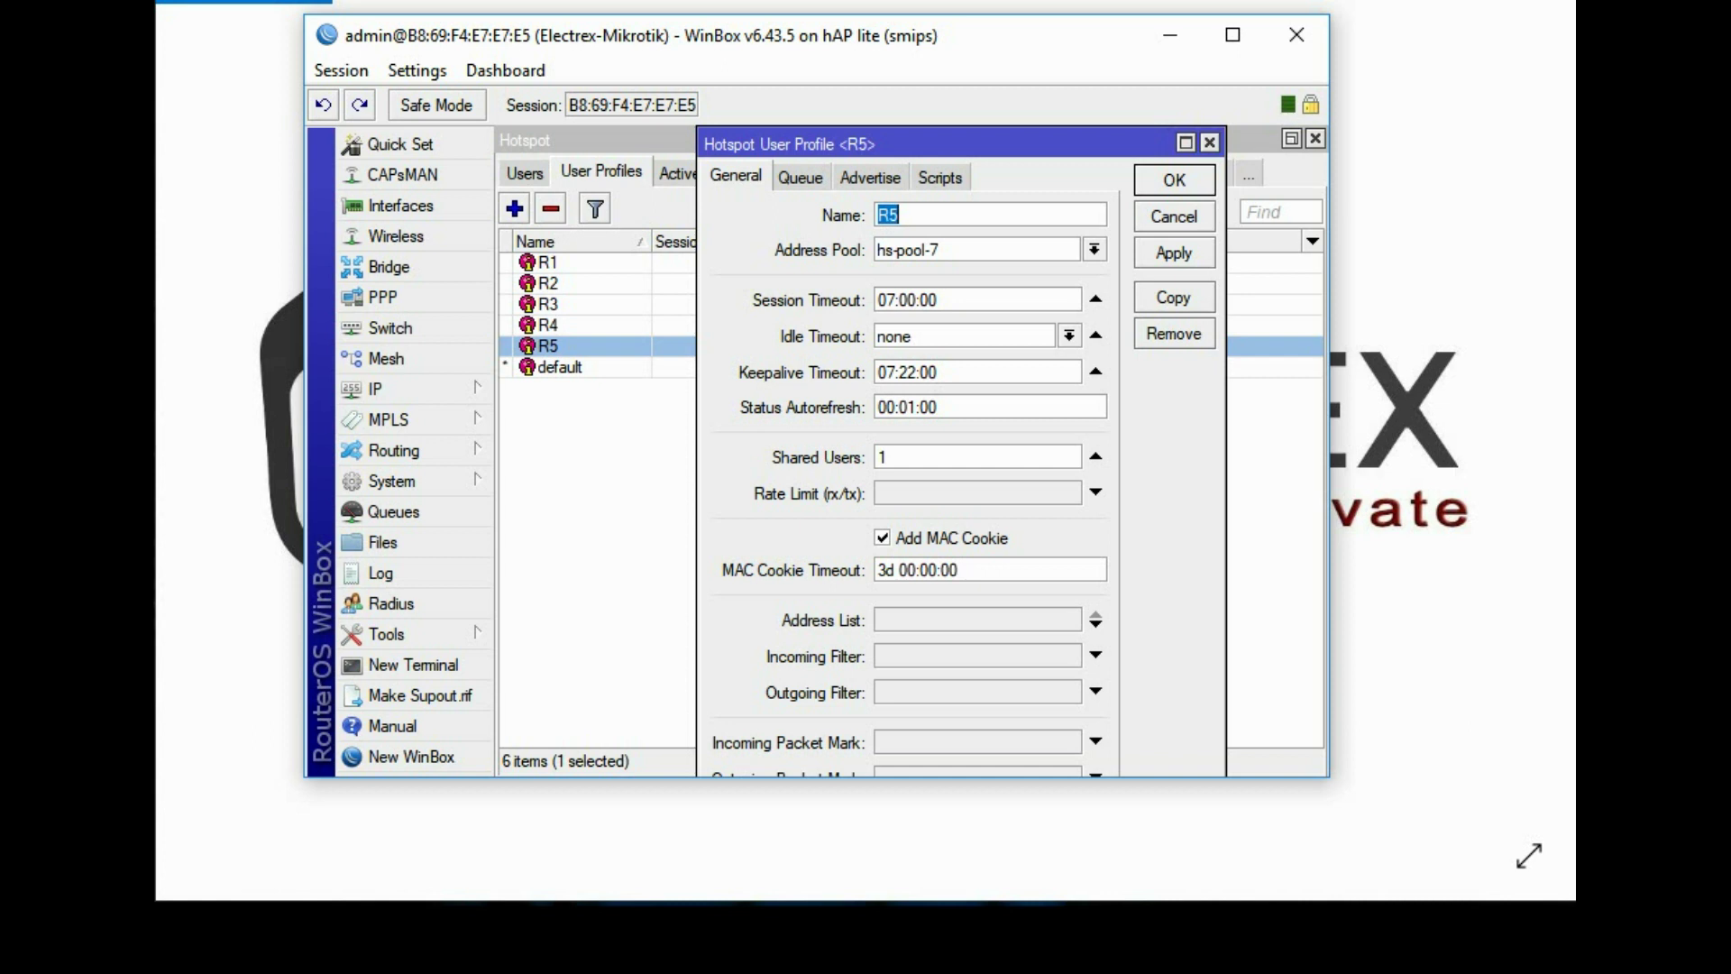
key("Return")
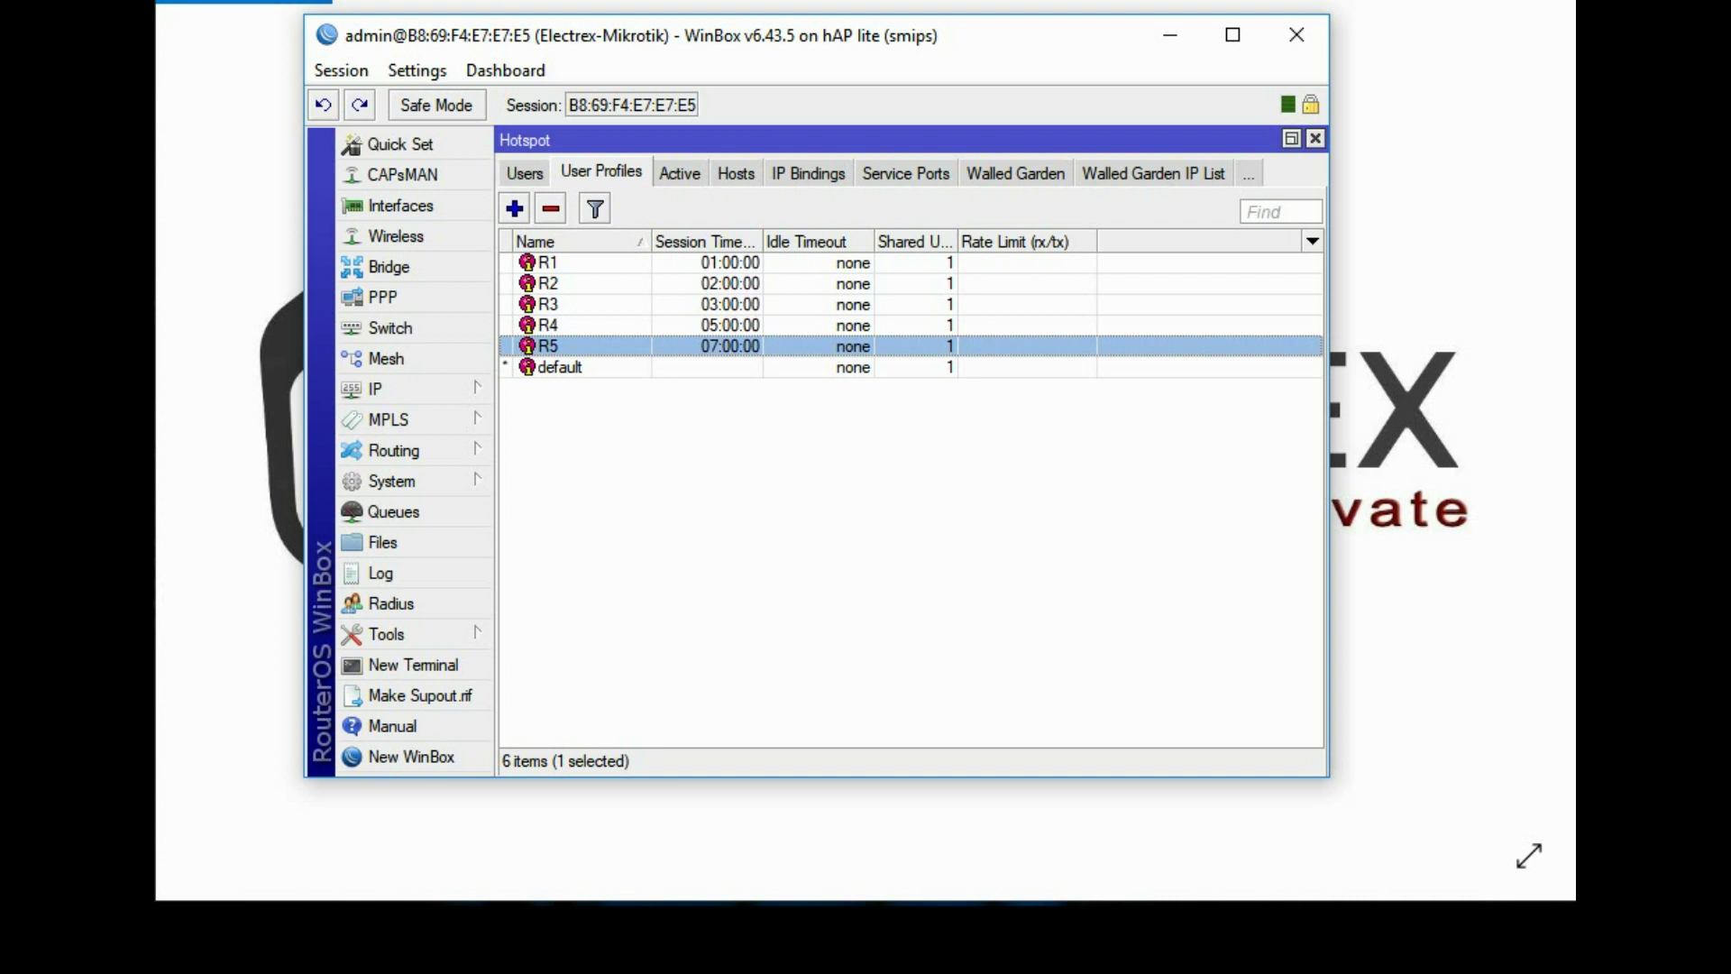
Review hotspot user profile R1's general settings and read through its On Login script, keeping the profile as it is
double_click(548, 262)
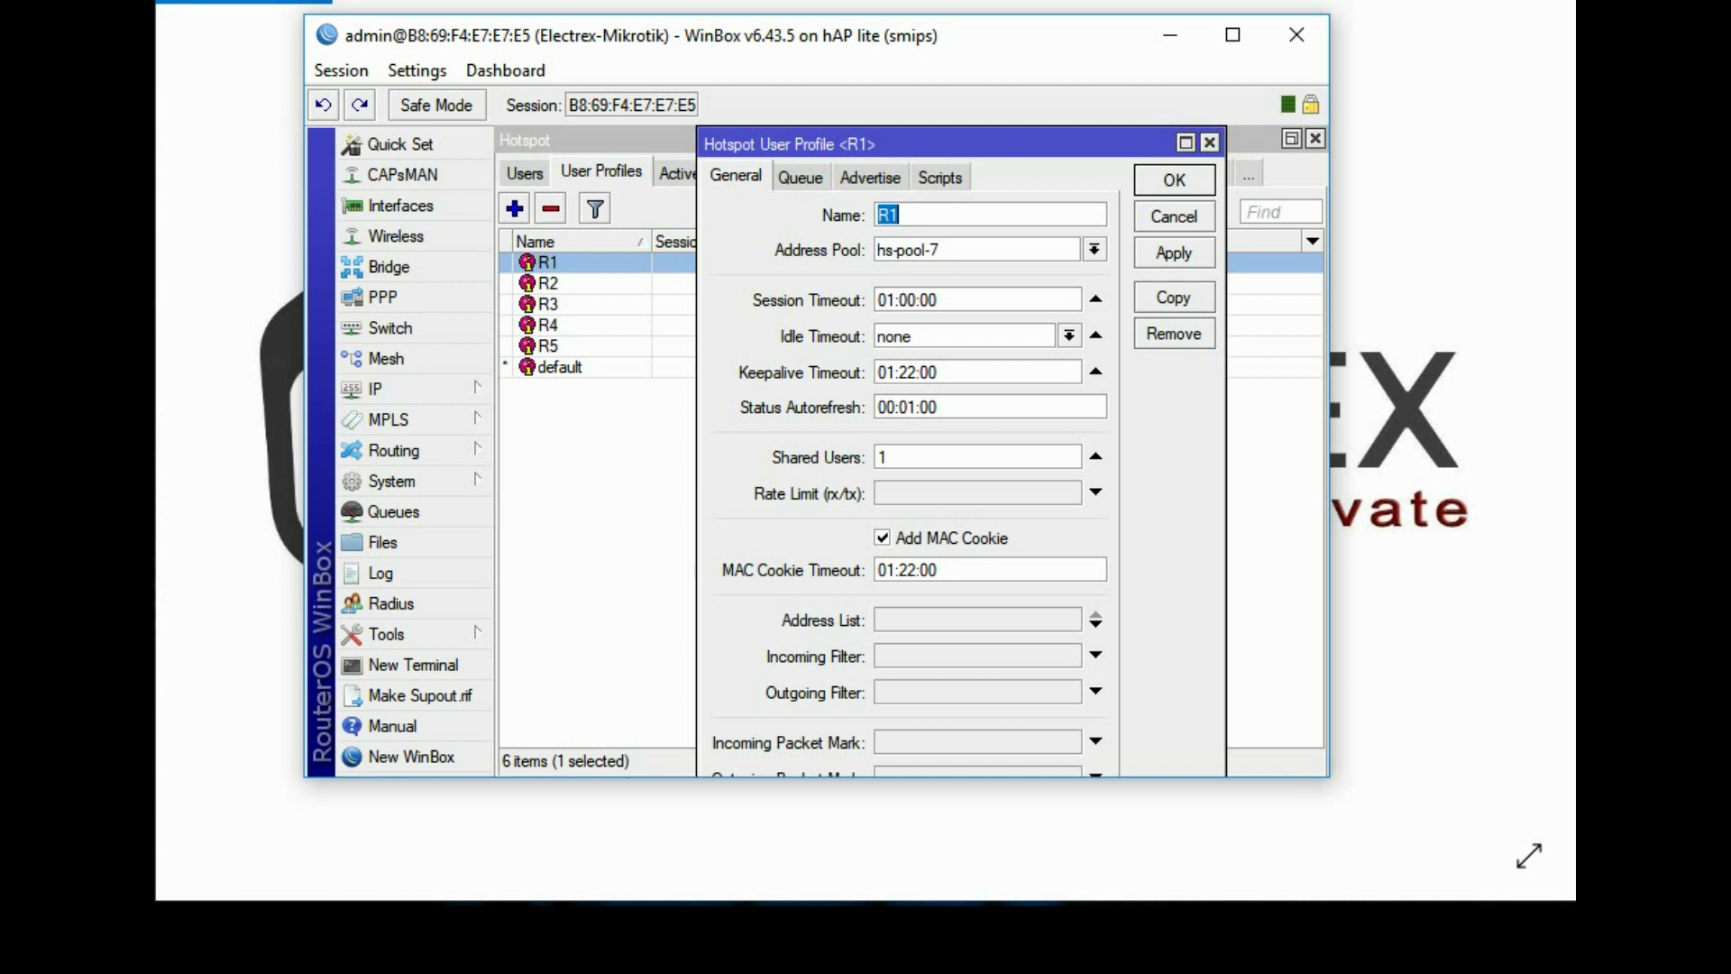
left_click_drag(961, 145, 1012, 144)
key("Return")
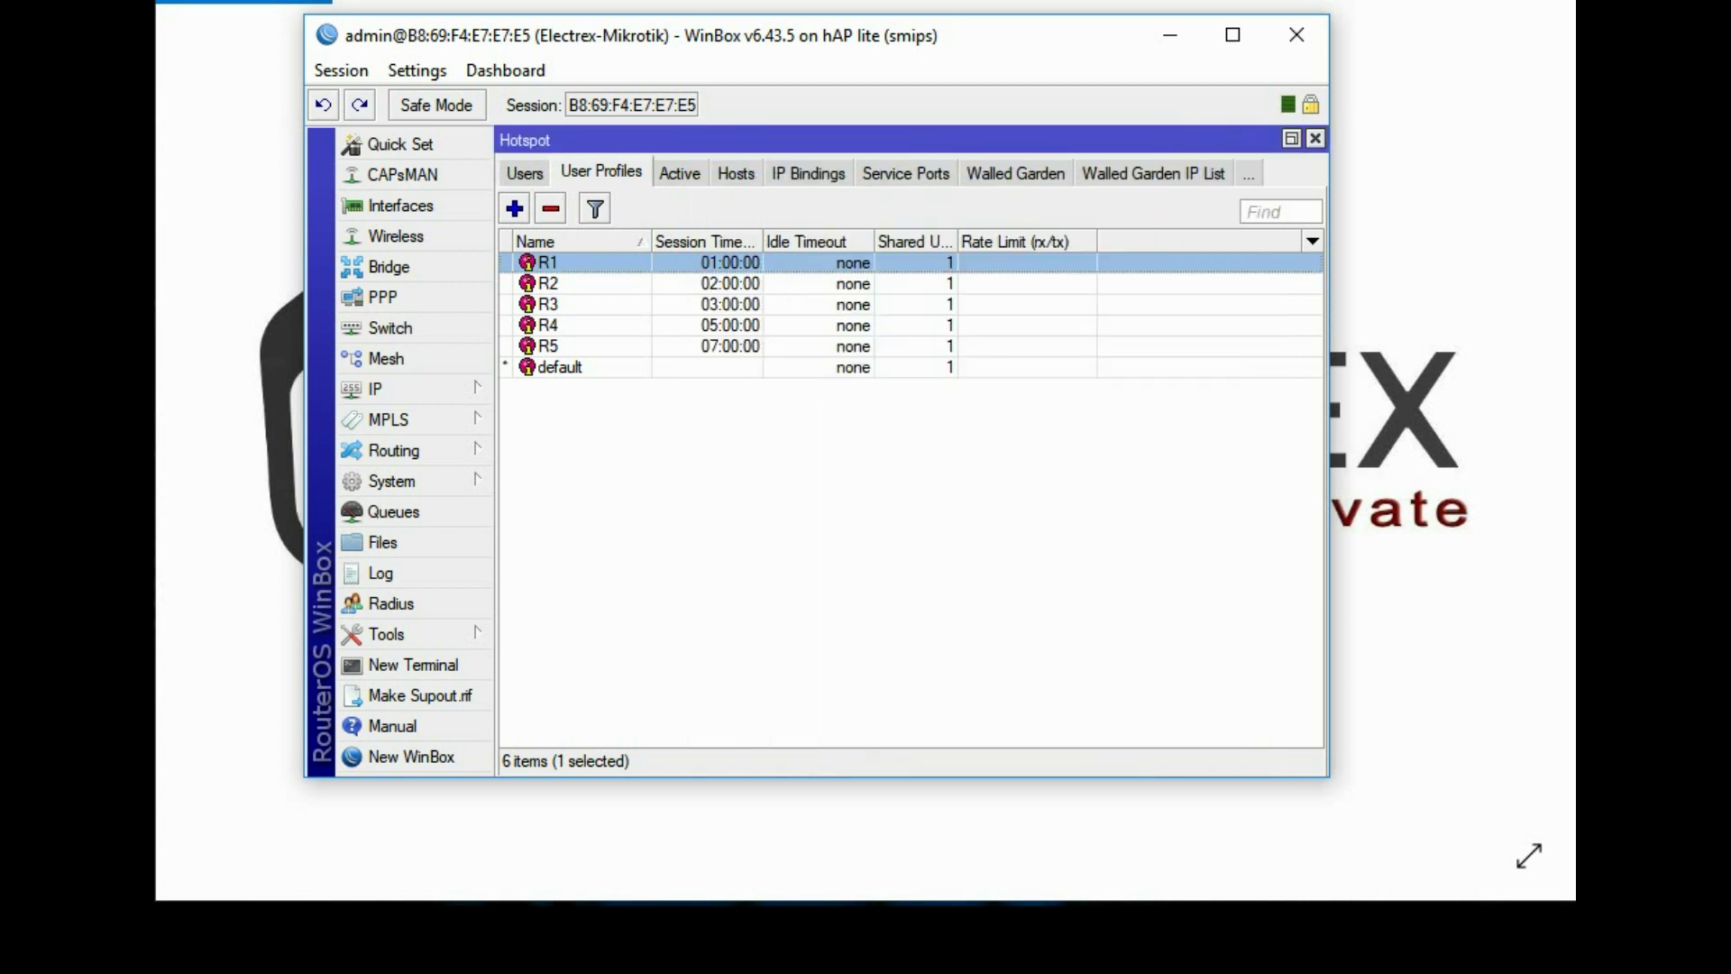
key("Return")
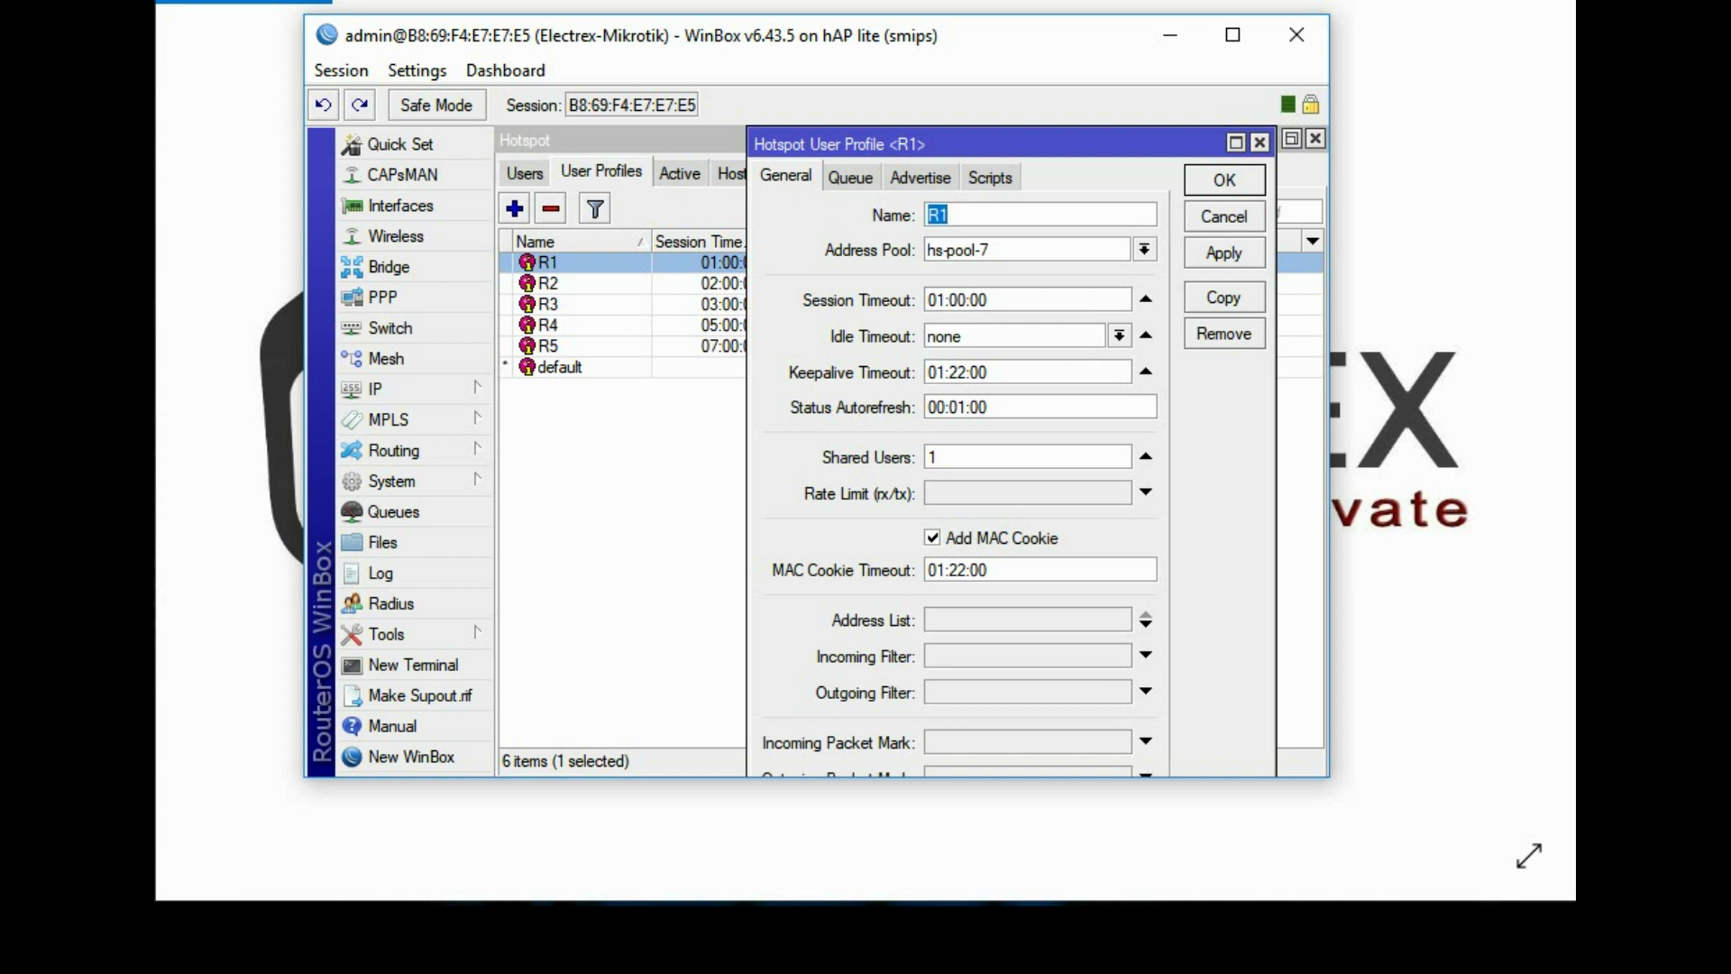
left_click_drag(1012, 144, 995, 145)
left_click(974, 177)
left_click(1028, 316)
left_click_drag(1127, 298, 1128, 352)
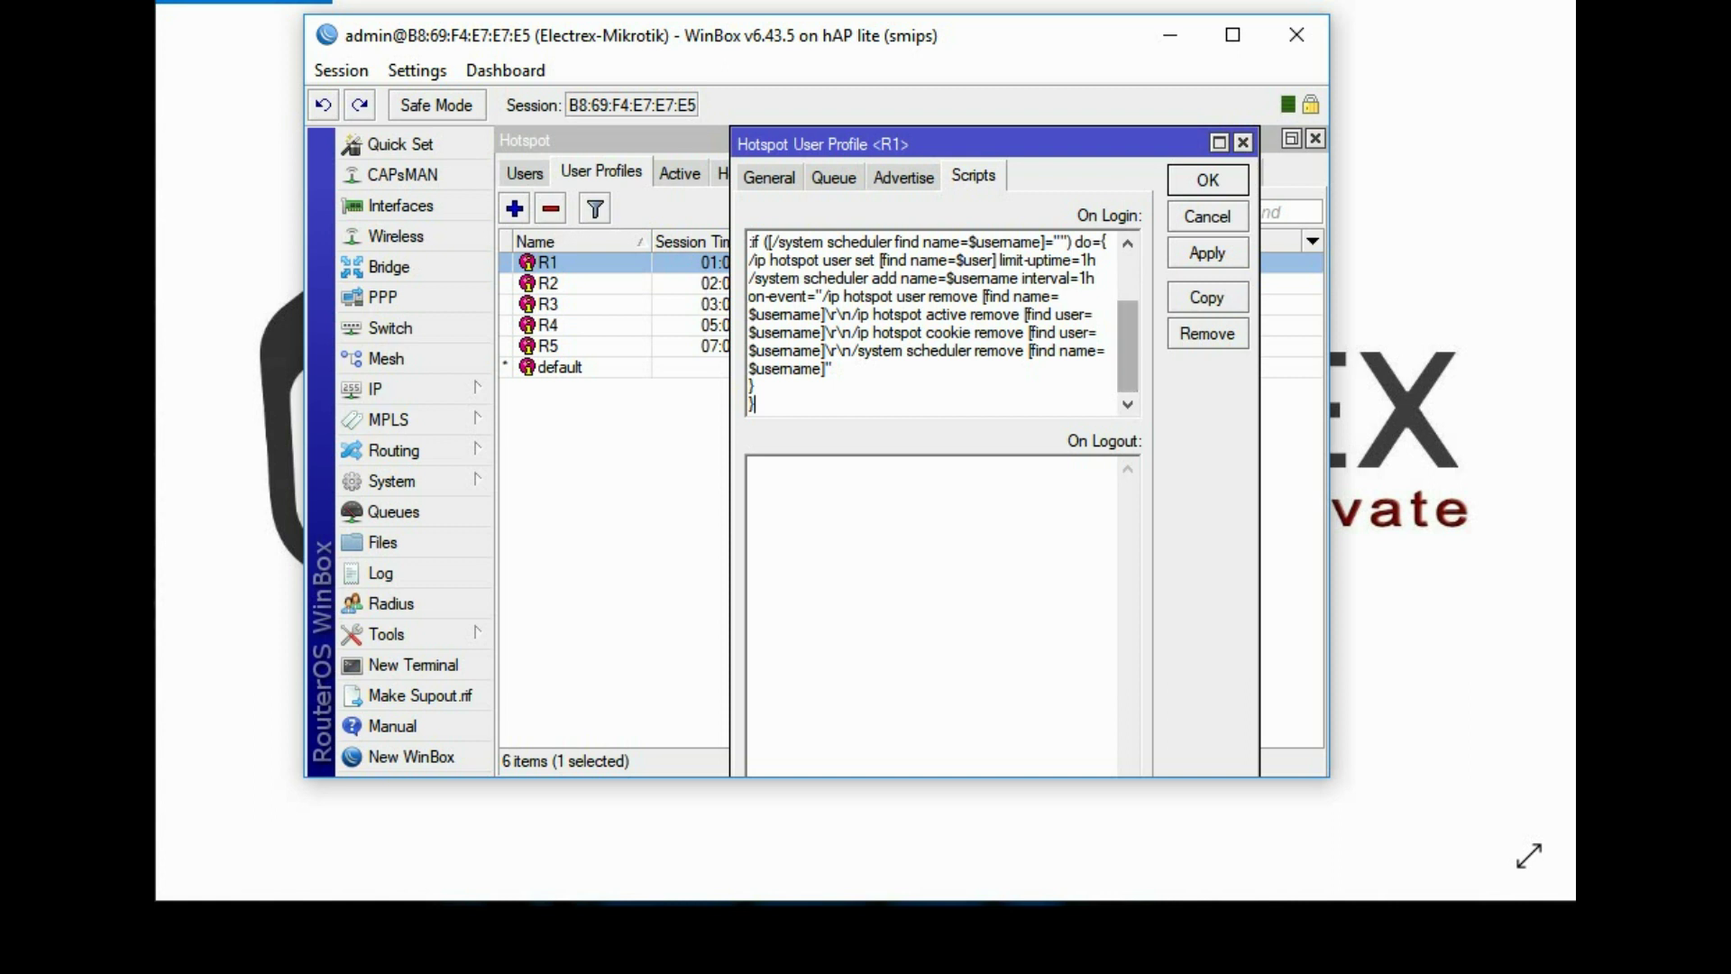
scroll(933, 323, "up", 2)
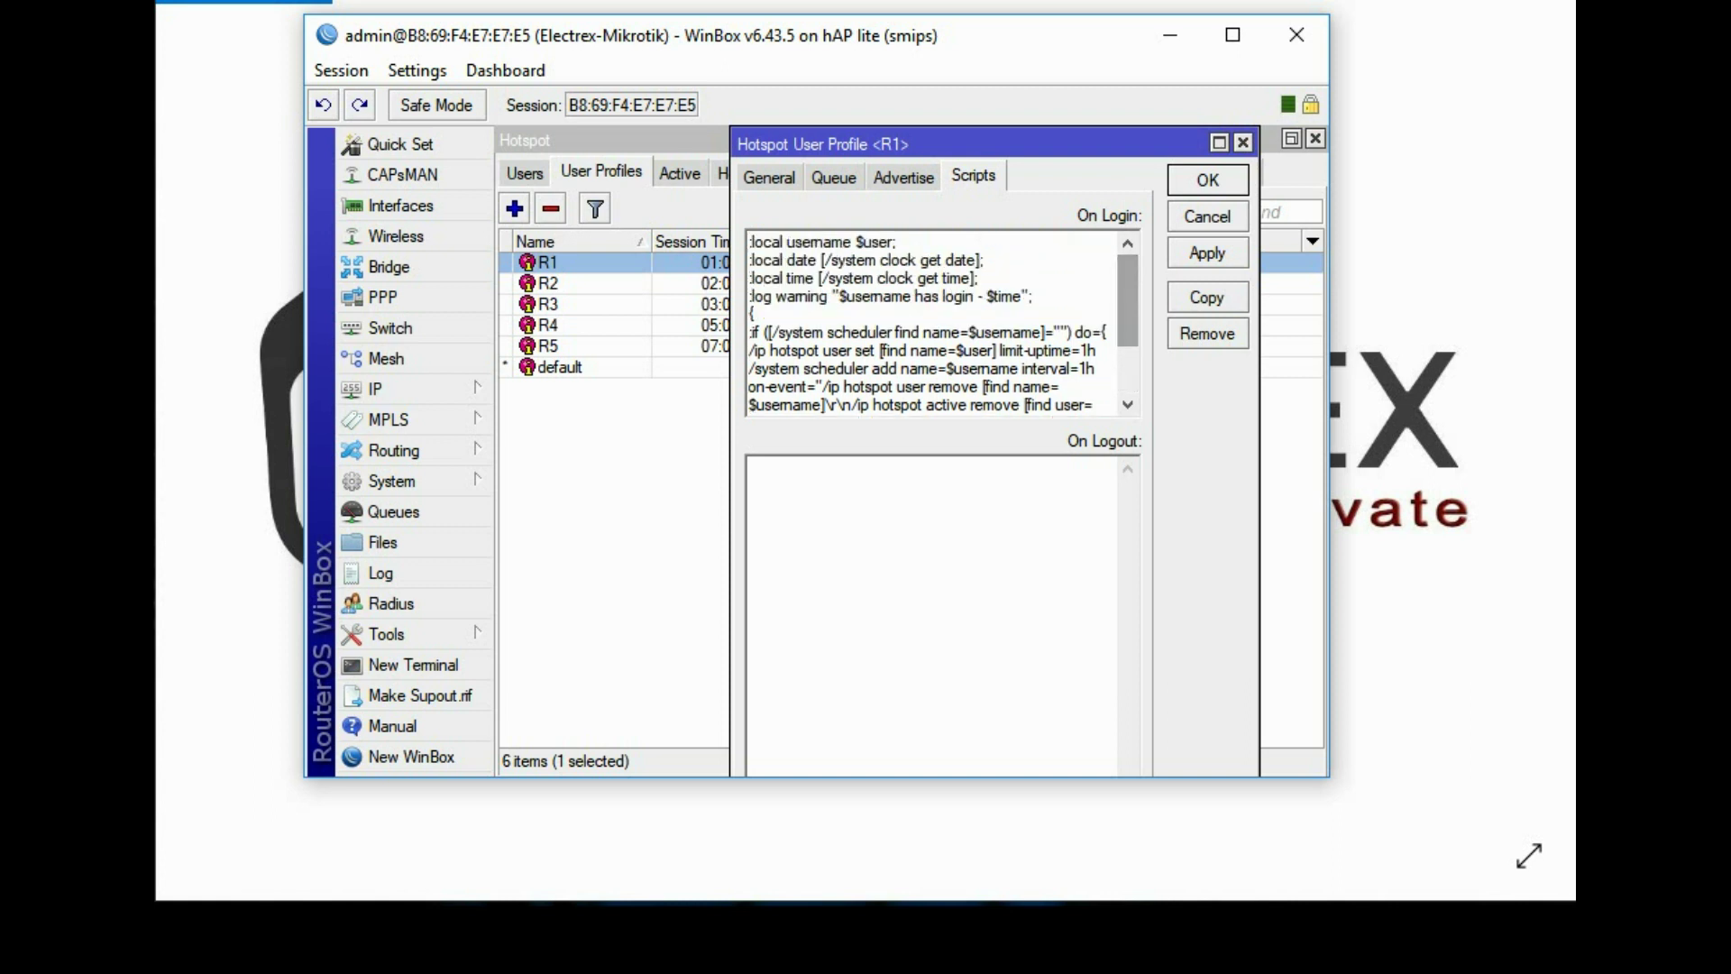
left_click_drag(1128, 301, 1128, 348)
left_click(1207, 181)
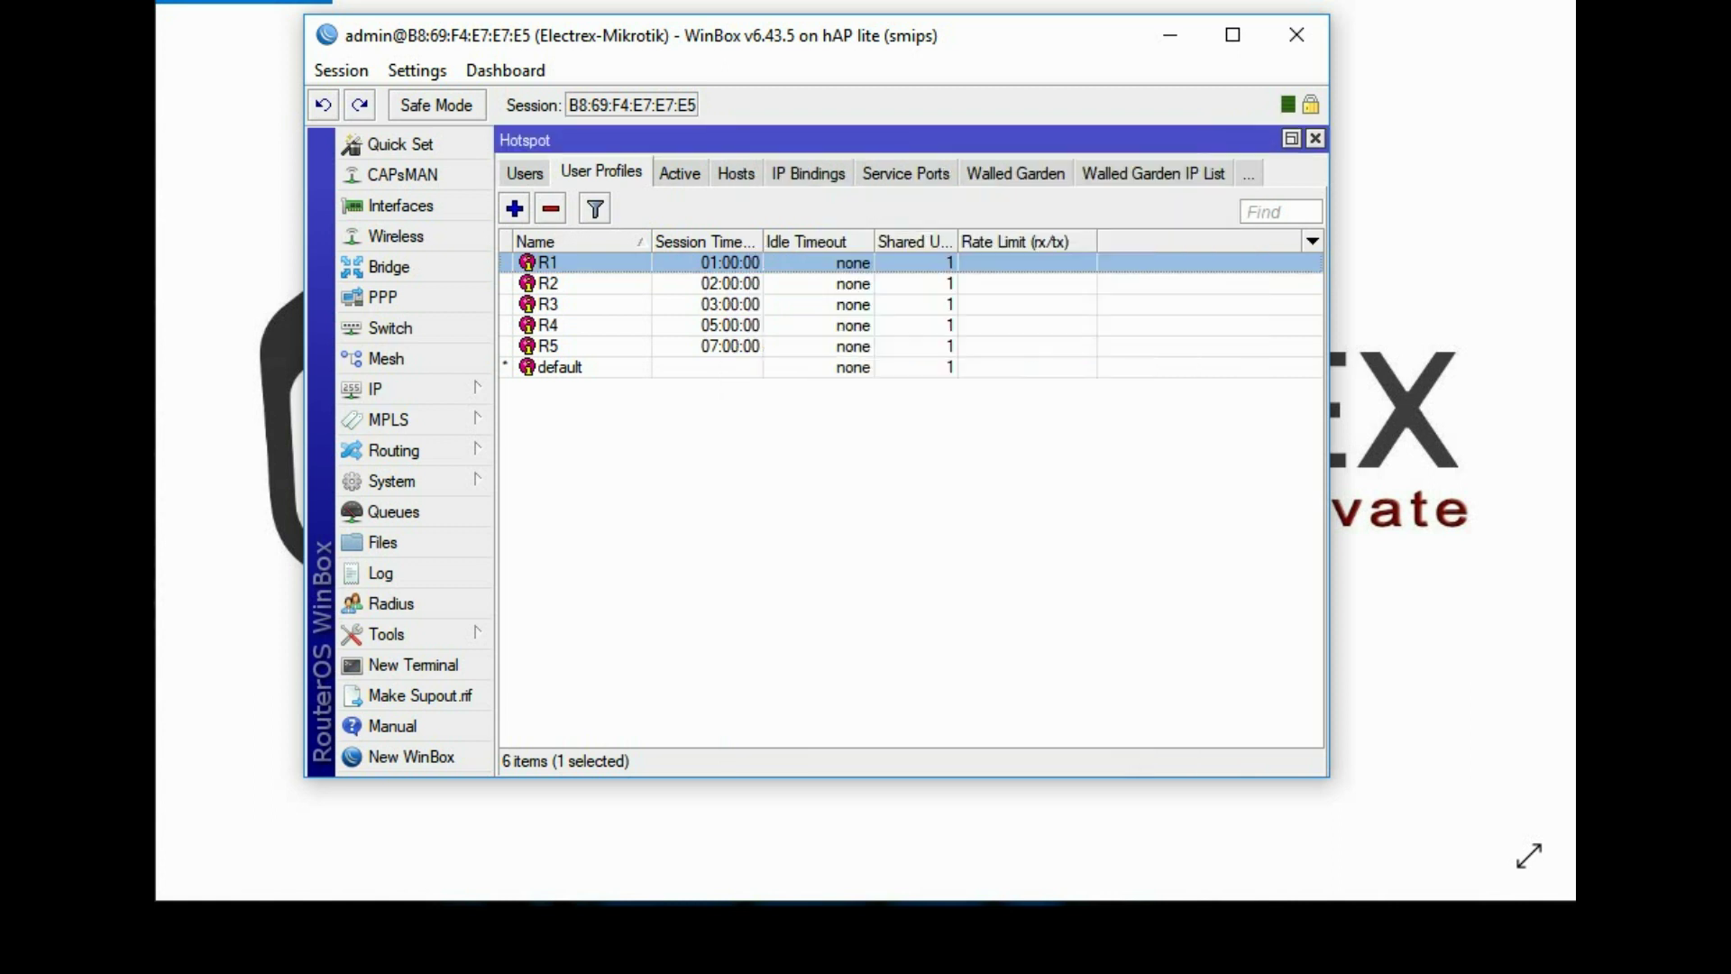
Read through the On Login script of hotspot user profile R2 and close the profile
left_click(549, 284)
double_click(549, 284)
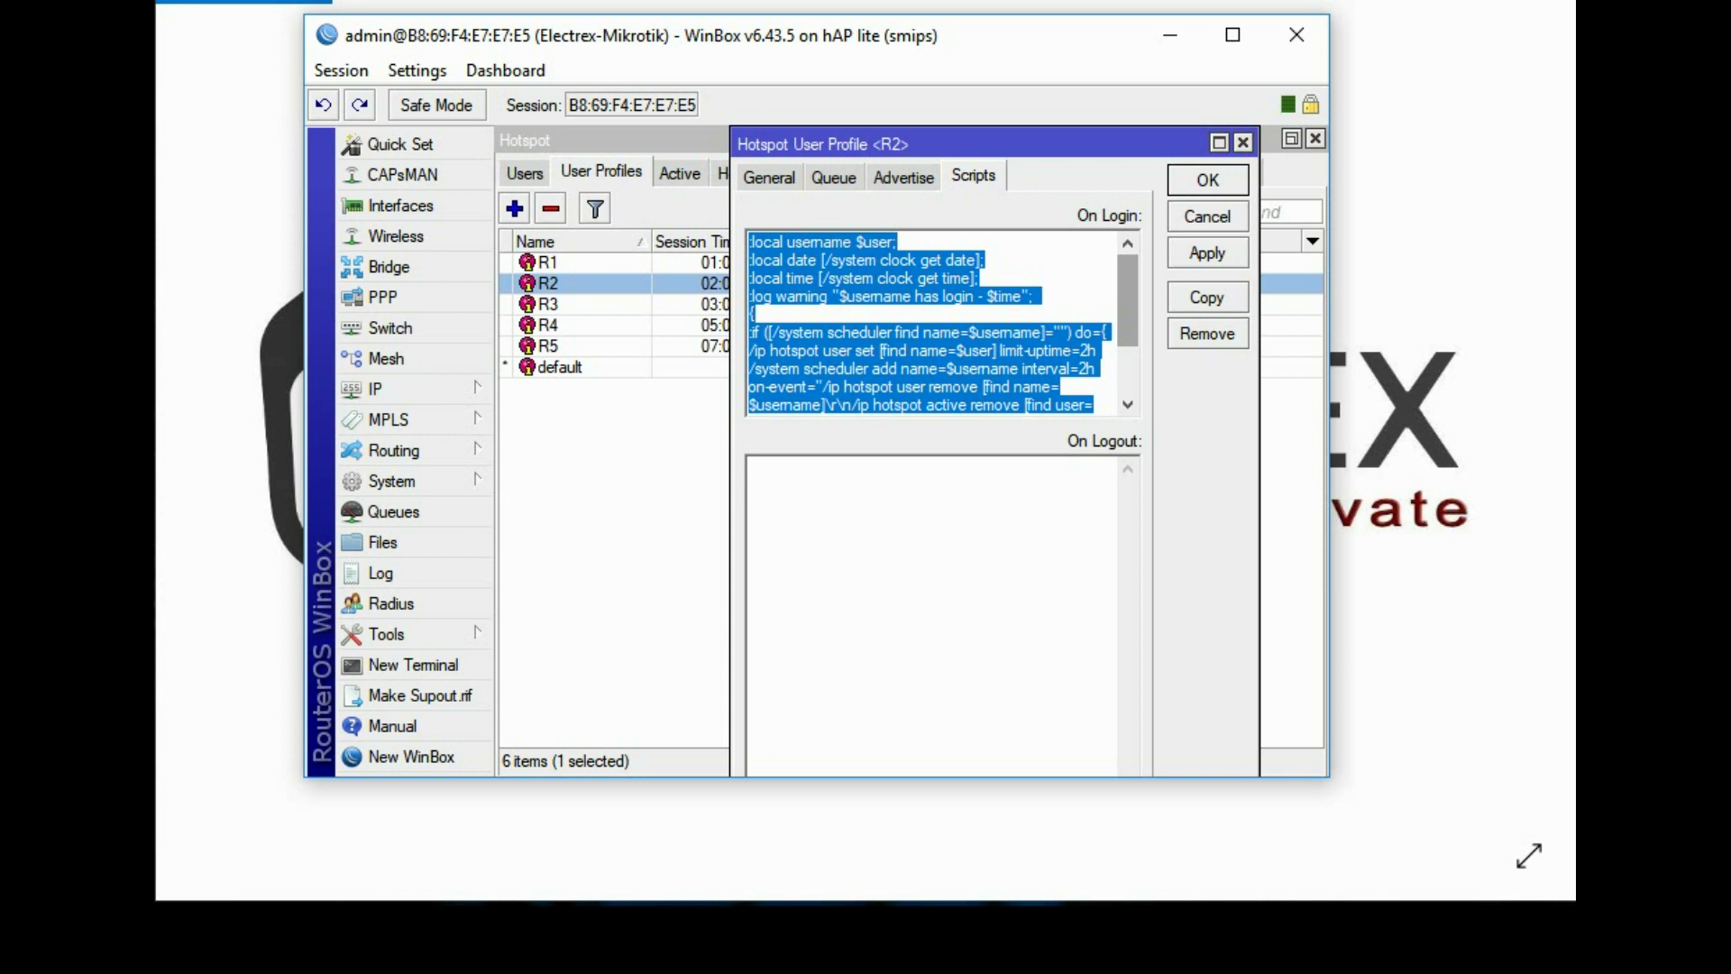
left_click_drag(1128, 300, 1128, 348)
left_click(839, 369)
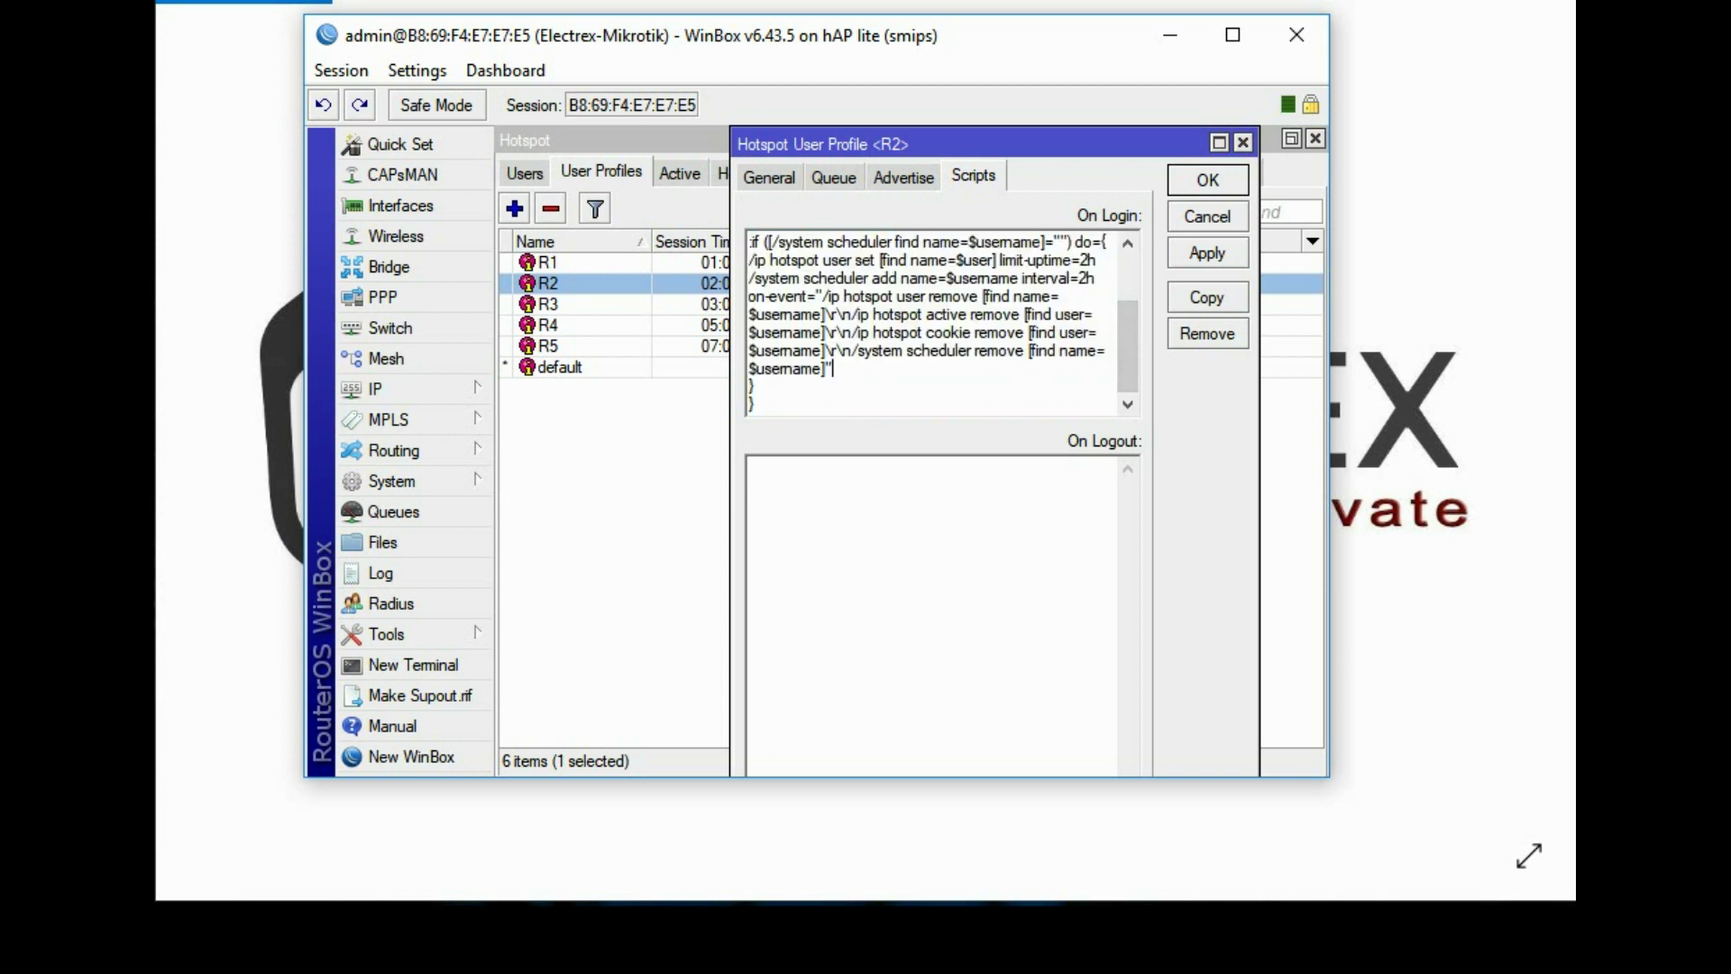
scroll(928, 322, "up", 2)
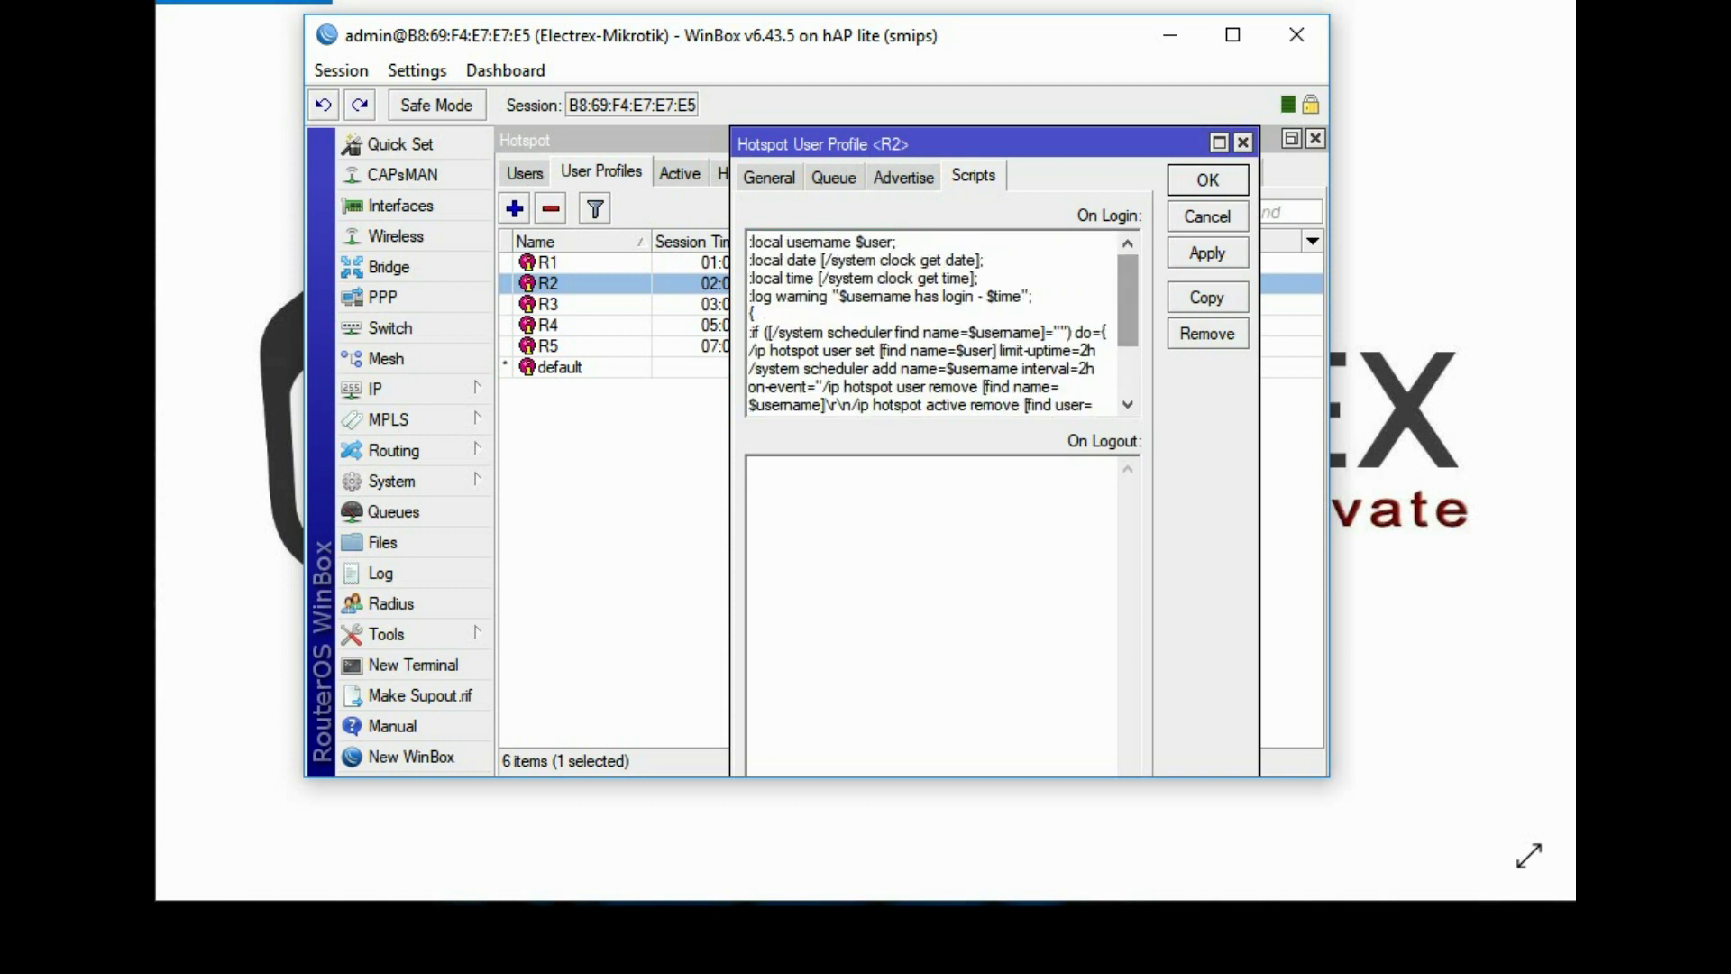
scroll(929, 322, "down", 2)
left_click(1207, 180)
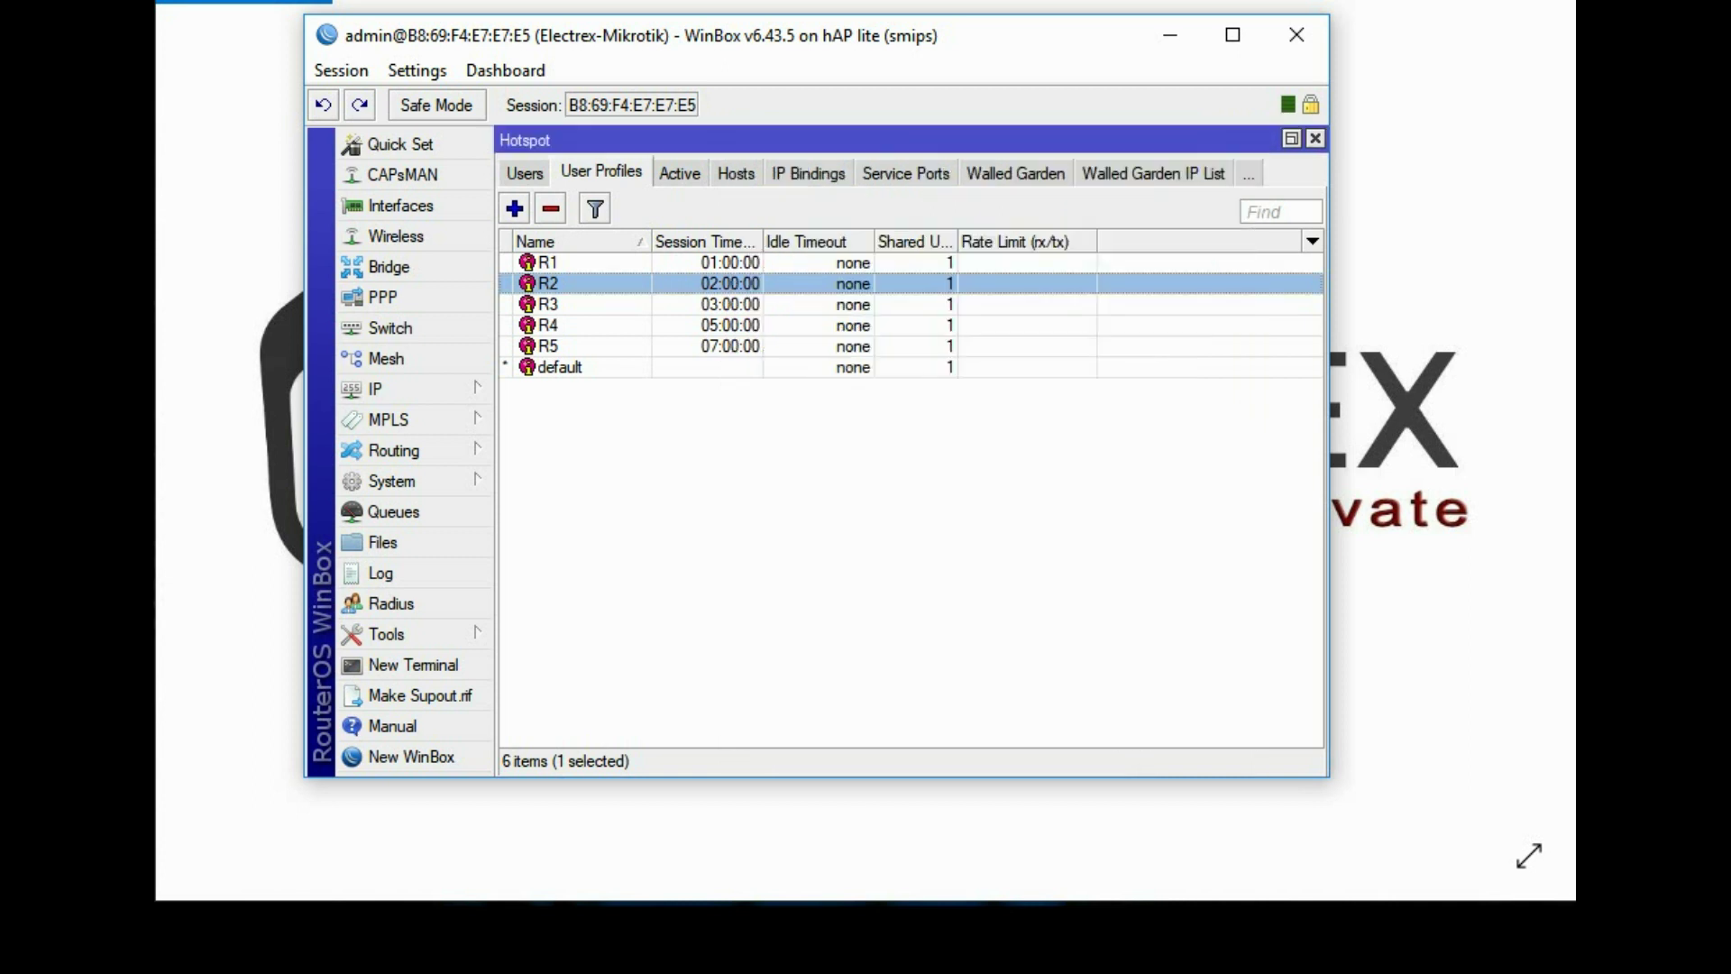
Read through the On Login script of hotspot user profile R3 and close the profile
left_click(548, 304)
double_click(548, 305)
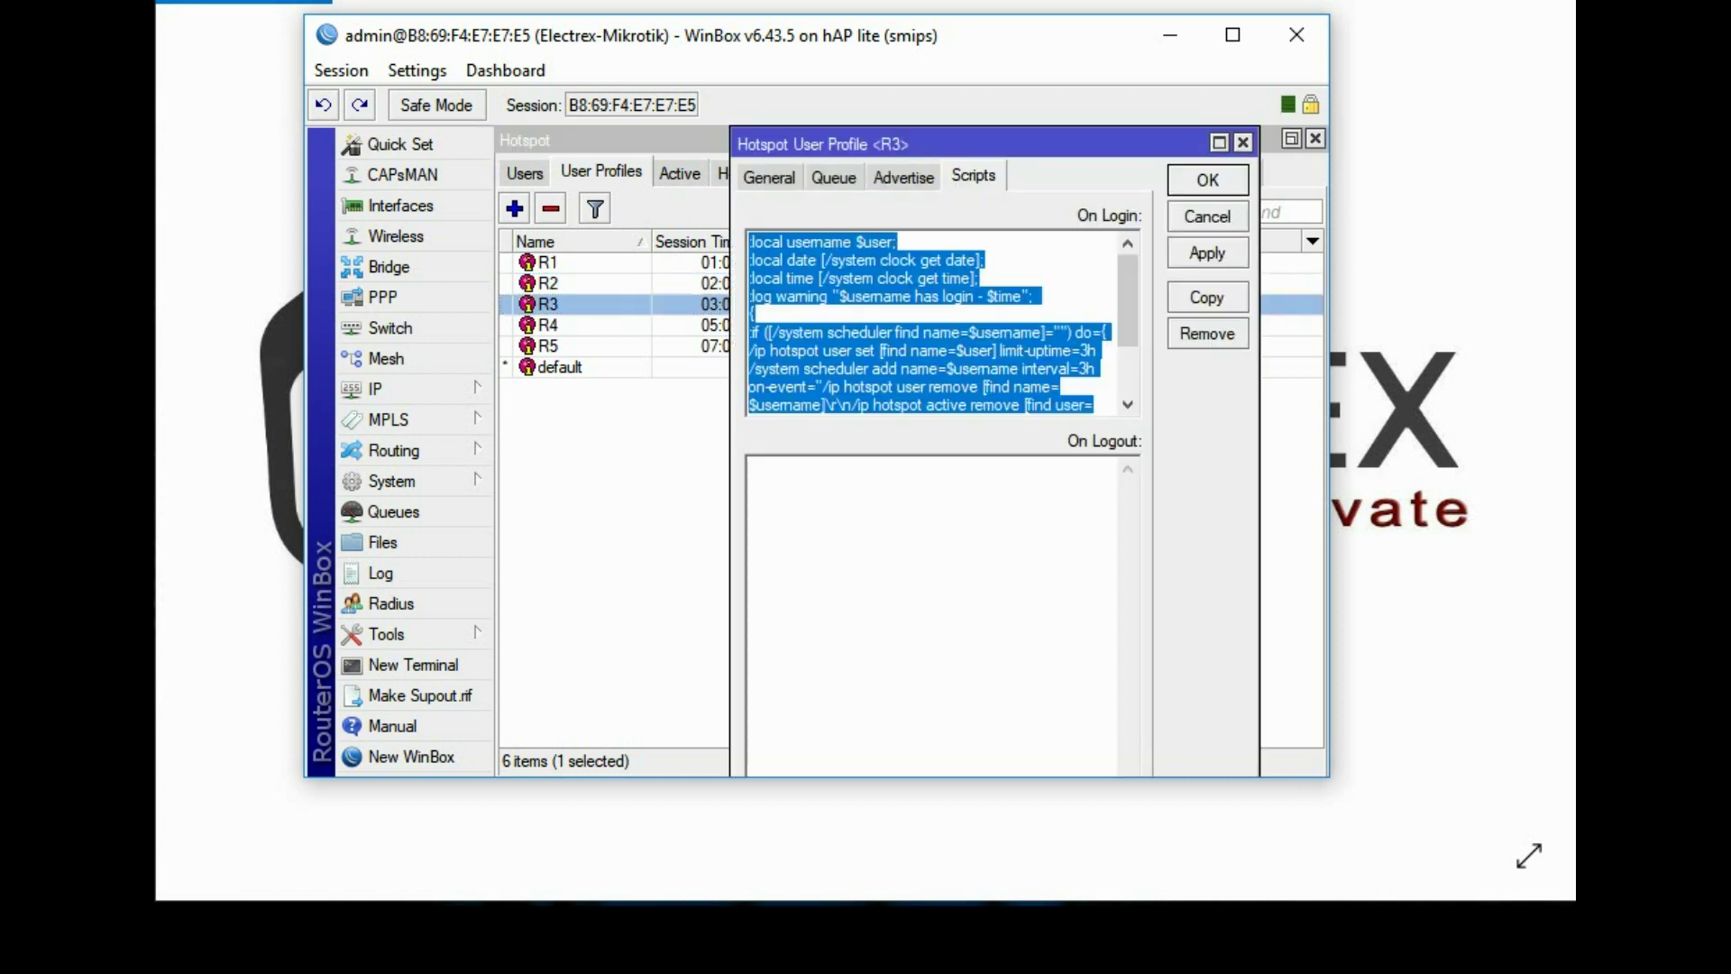
scroll(929, 322, "down", 2)
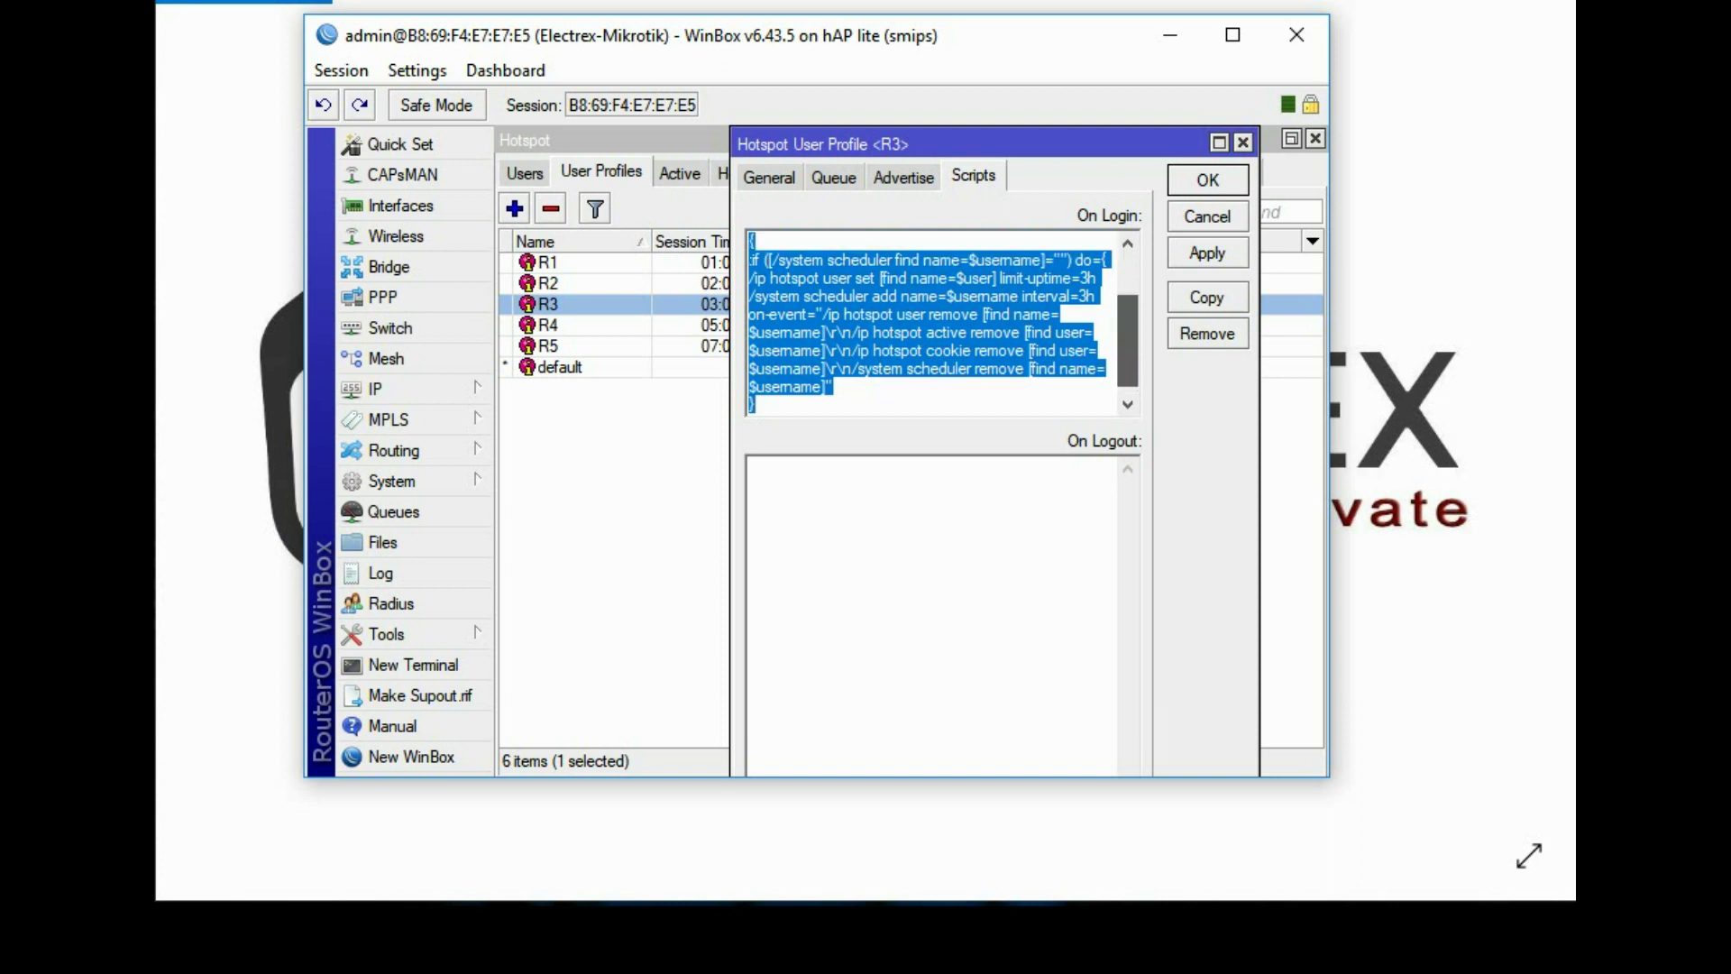
scroll(928, 322, "up", 2)
scroll(928, 322, "down", 2)
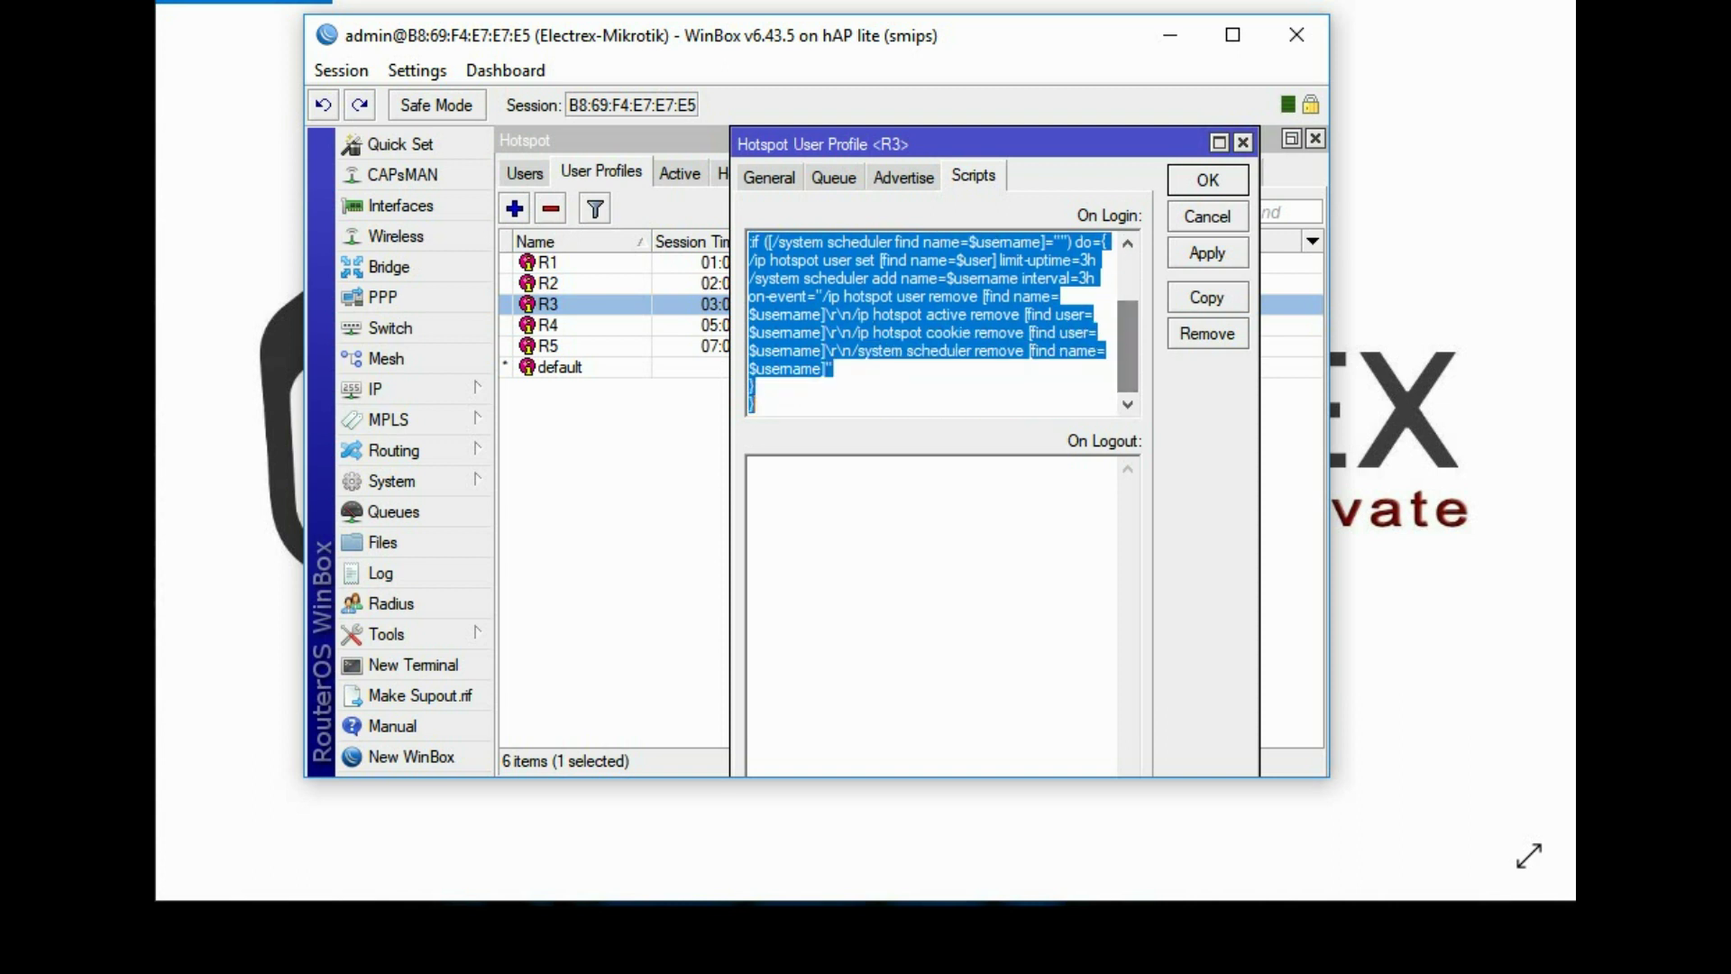
key("Escape")
Check the On Login scripts of hotspot user profiles R4 and R5, closing each profile after reading
double_click(548, 326)
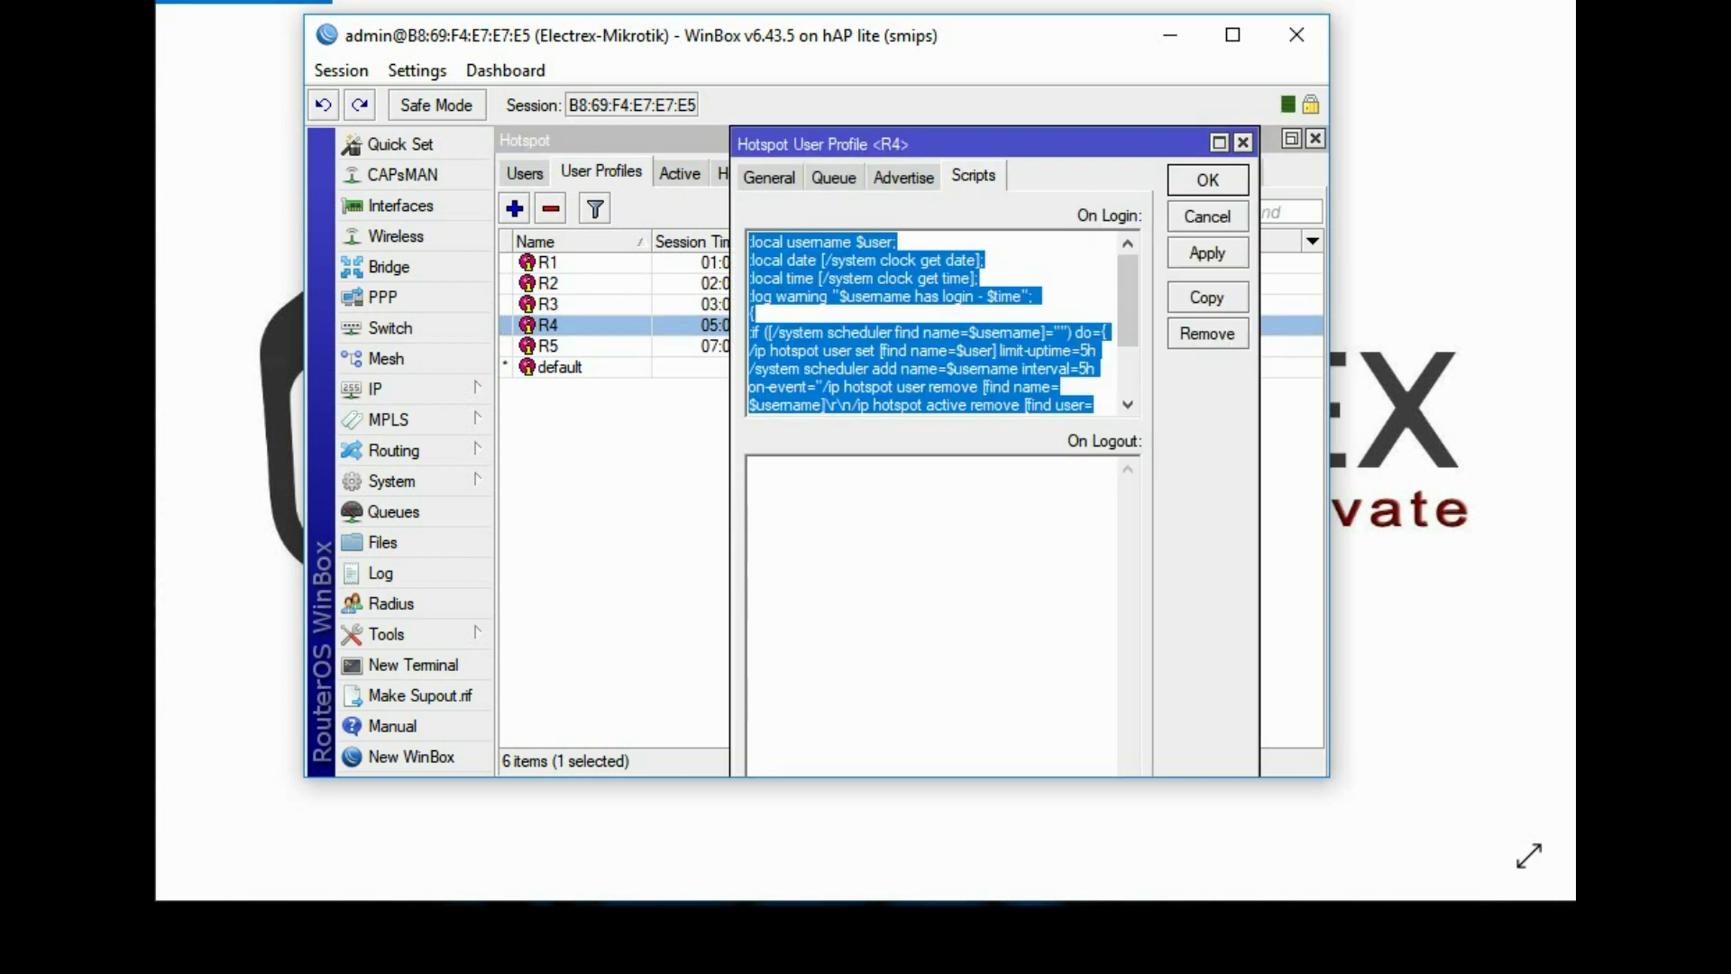
left_click_drag(1128, 301, 1128, 347)
left_click(1208, 181)
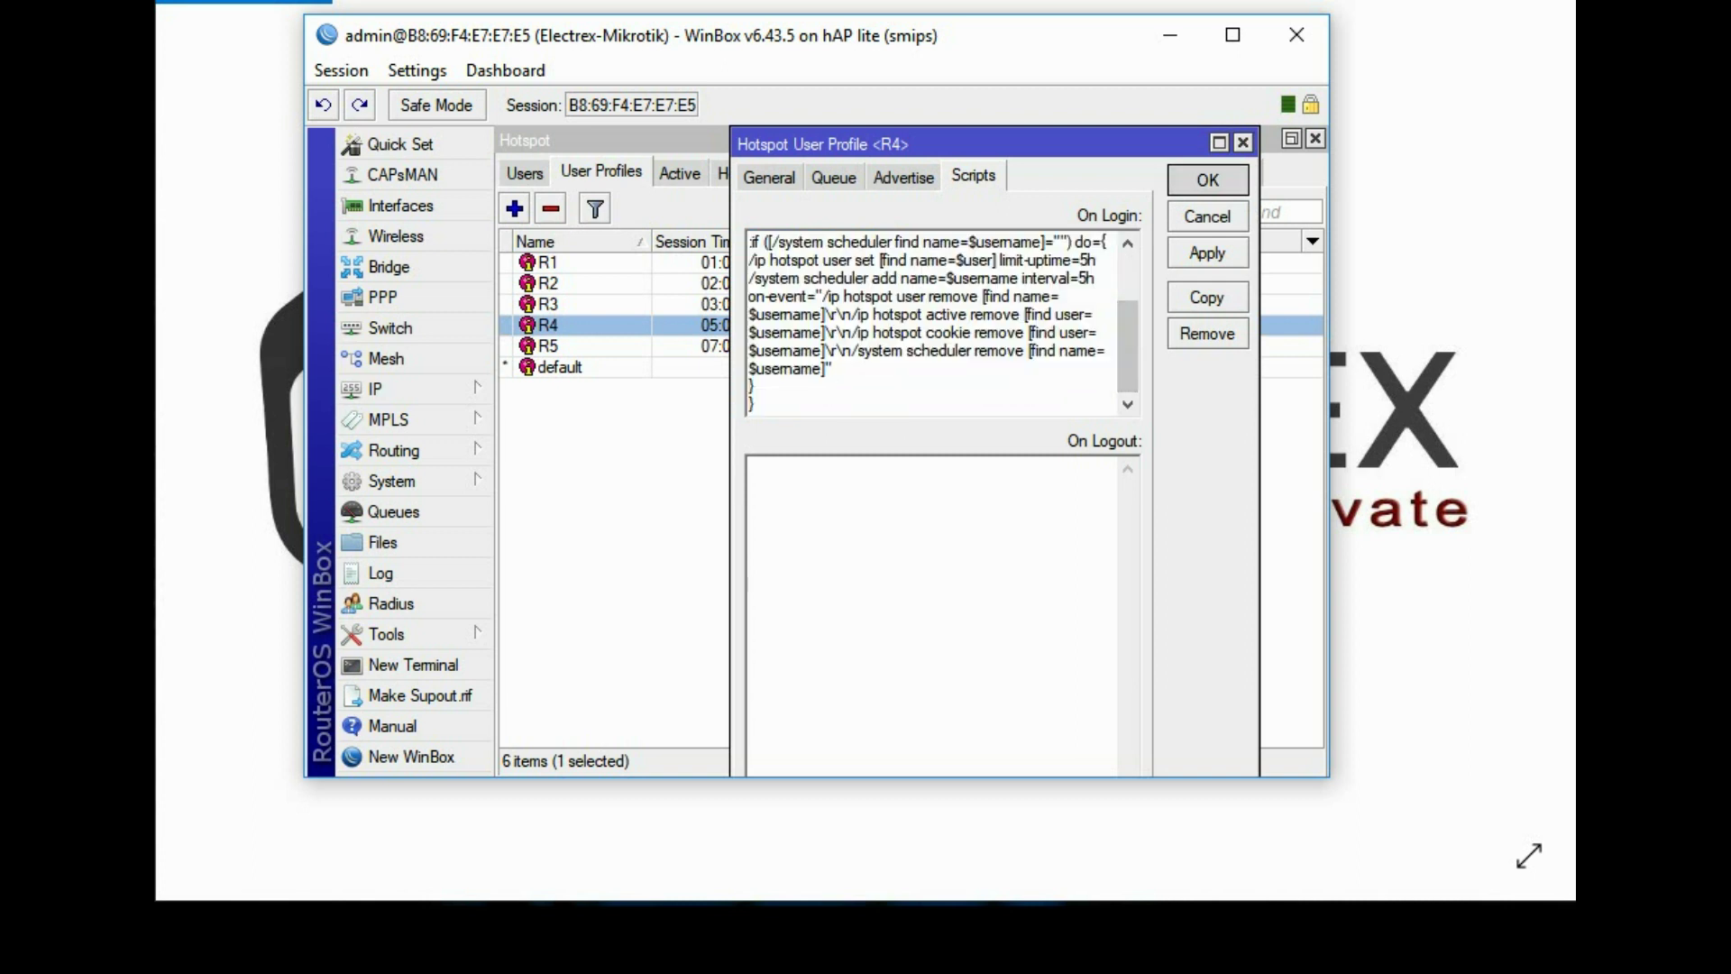
double_click(548, 346)
scroll(943, 322, "down", 2)
scroll(943, 322, "up", 2)
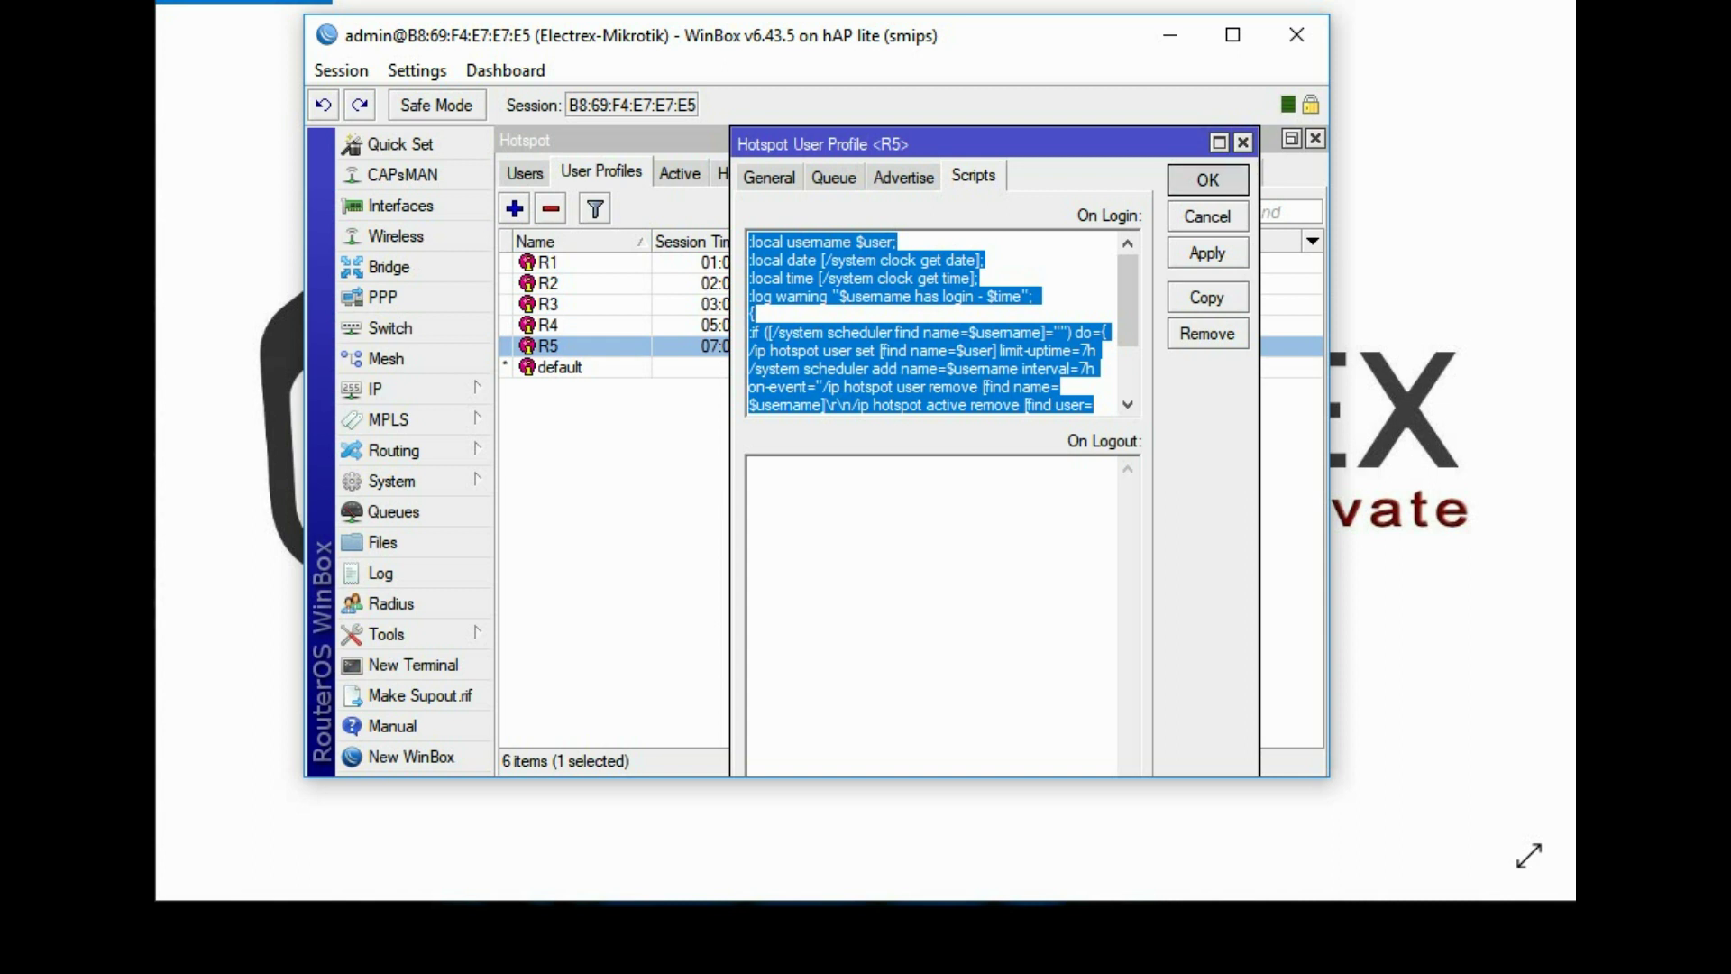
left_click(1207, 180)
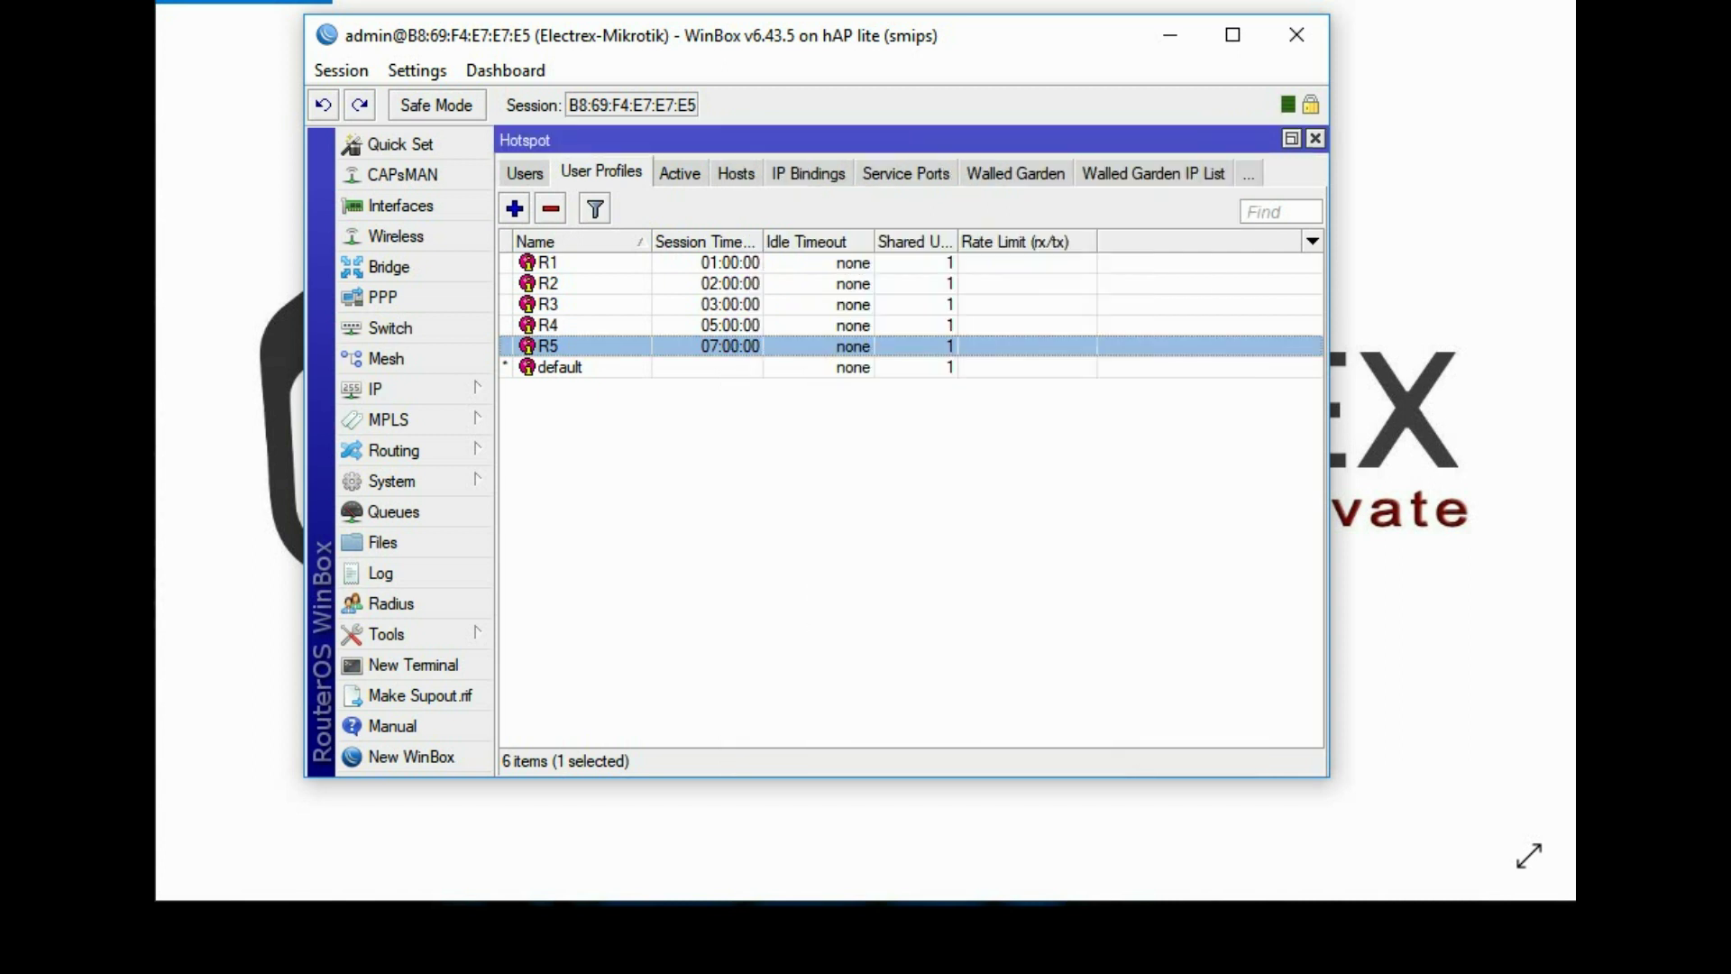
left_click(910, 505)
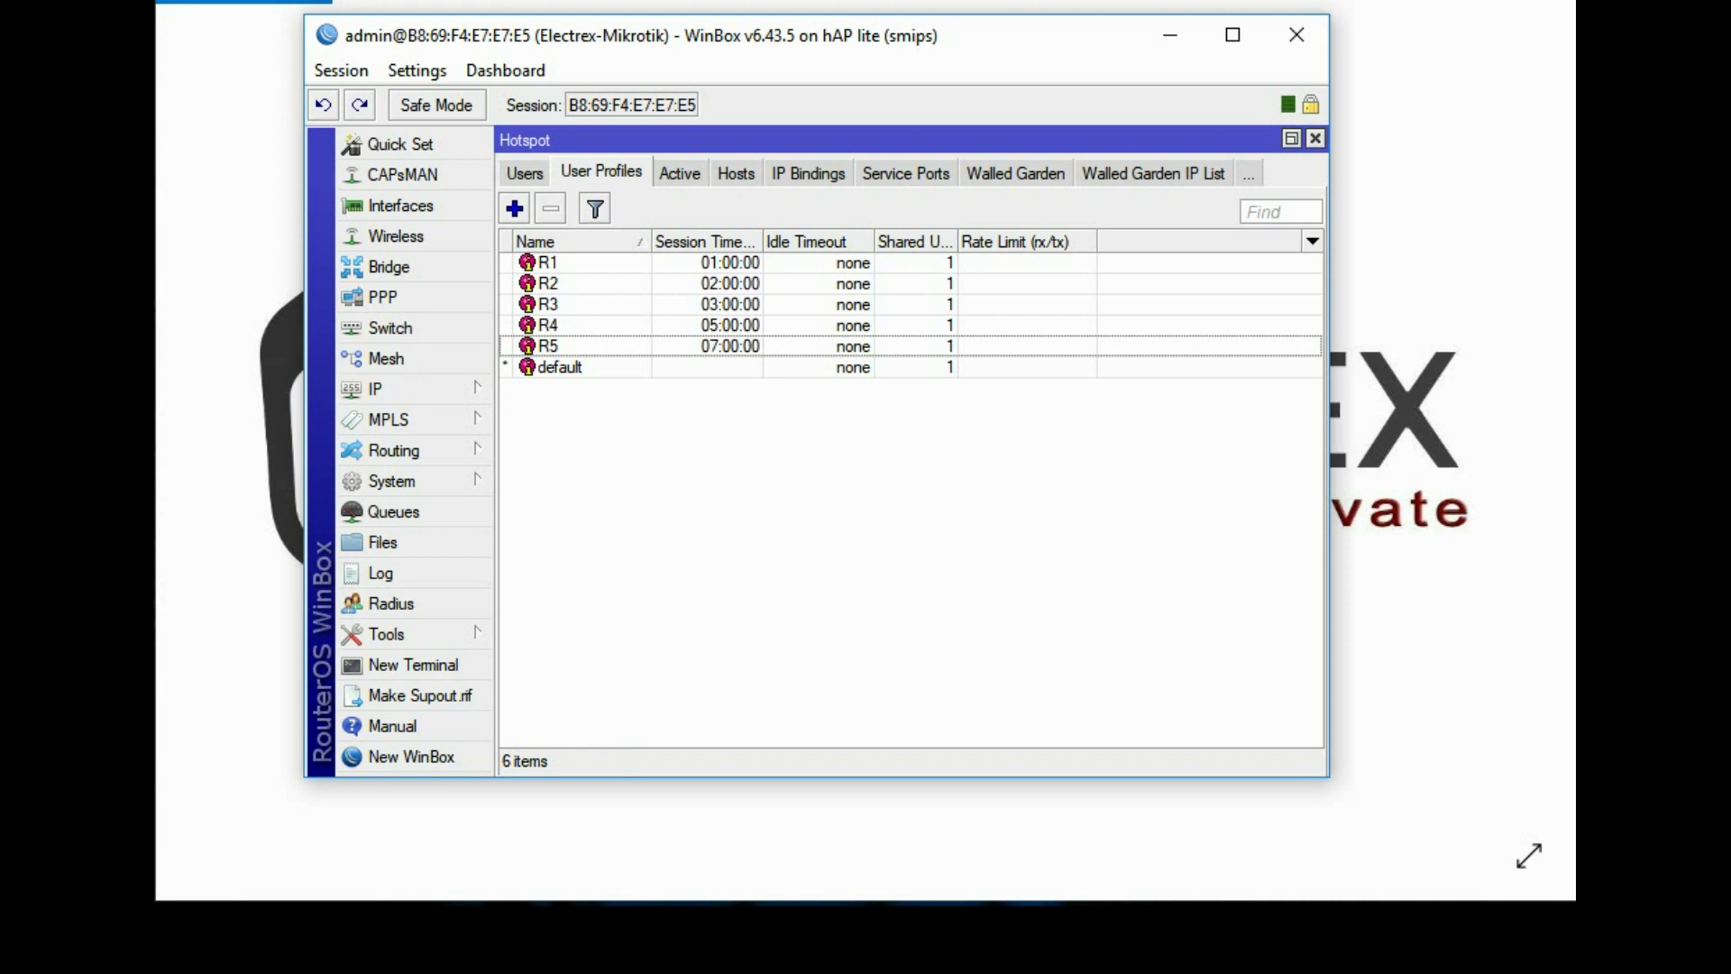
left_click(525, 174)
left_click(551, 173)
left_click(531, 173)
left_click(619, 173)
left_click(779, 174)
Open the router's system user list and remove the account named "user"
left_click(392, 481)
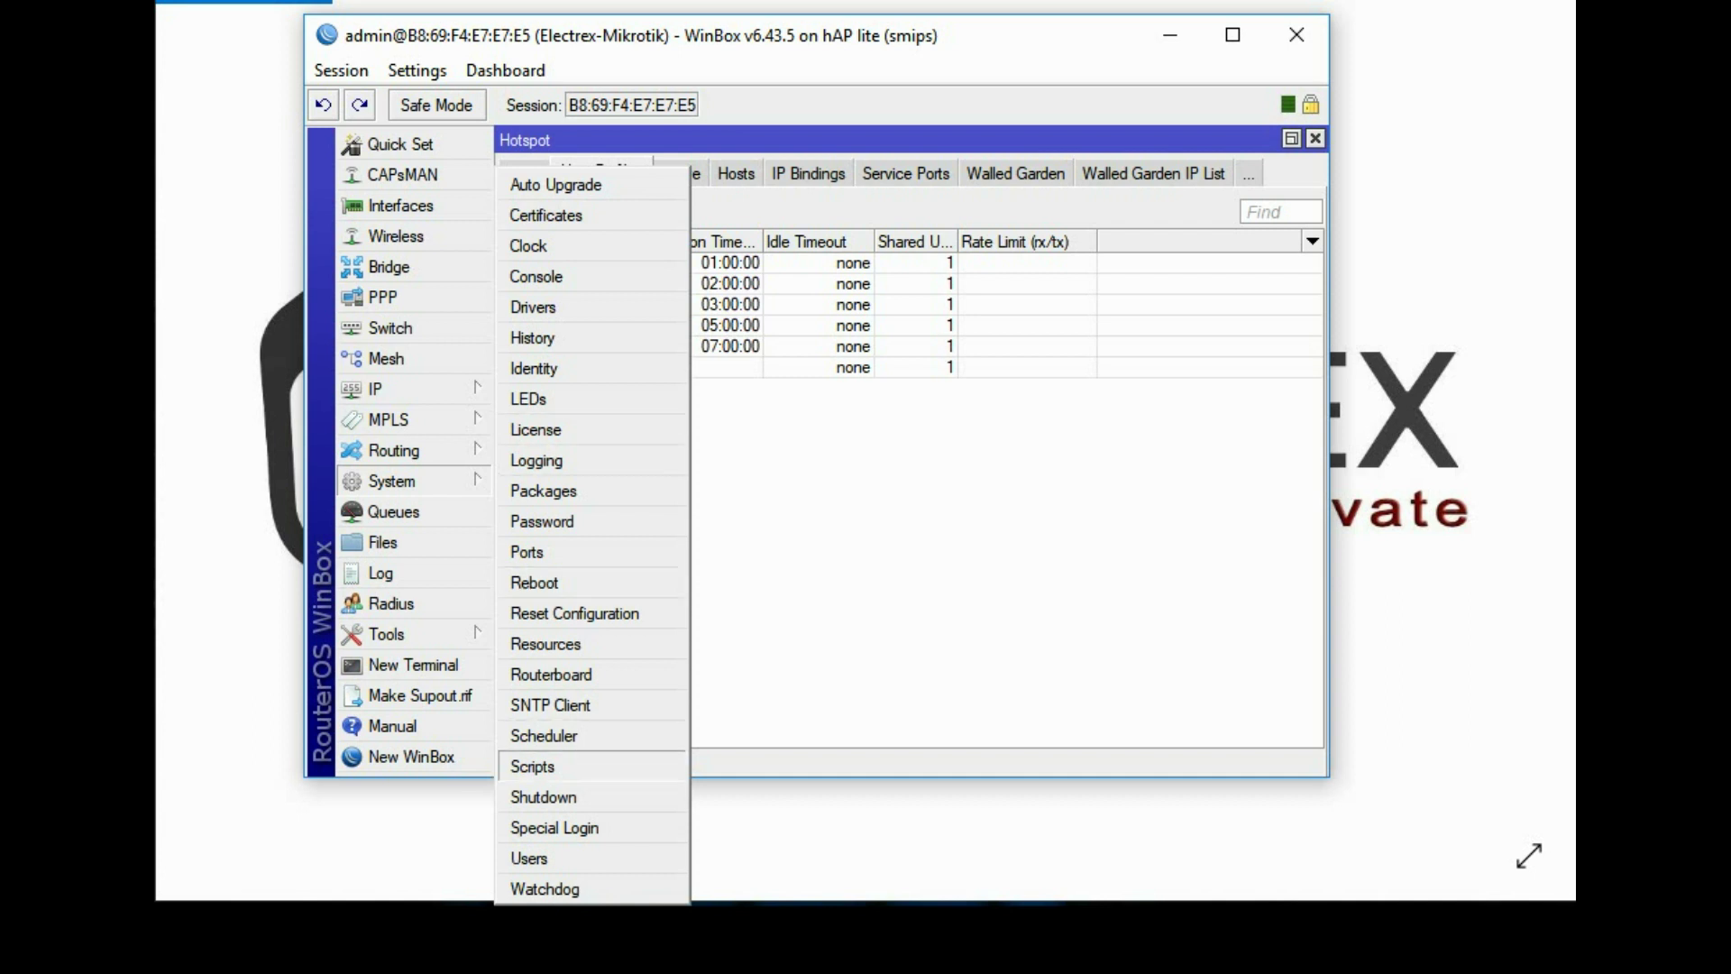
left_click(537, 854)
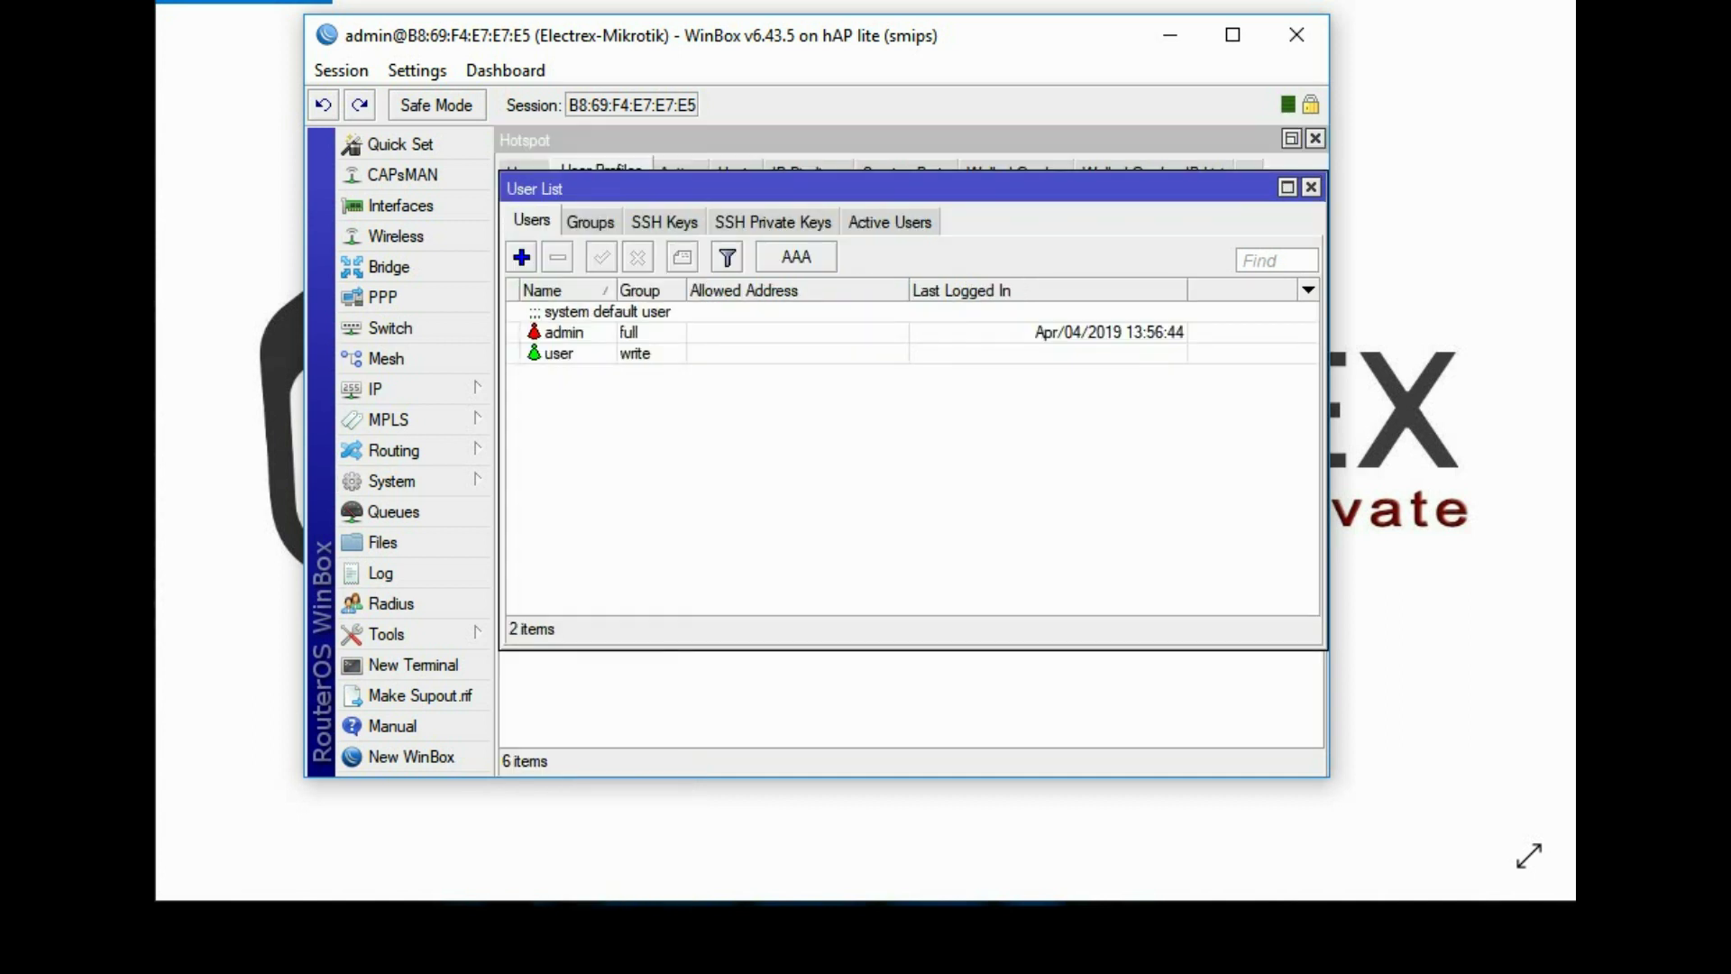
left_click(559, 354)
left_click(557, 258)
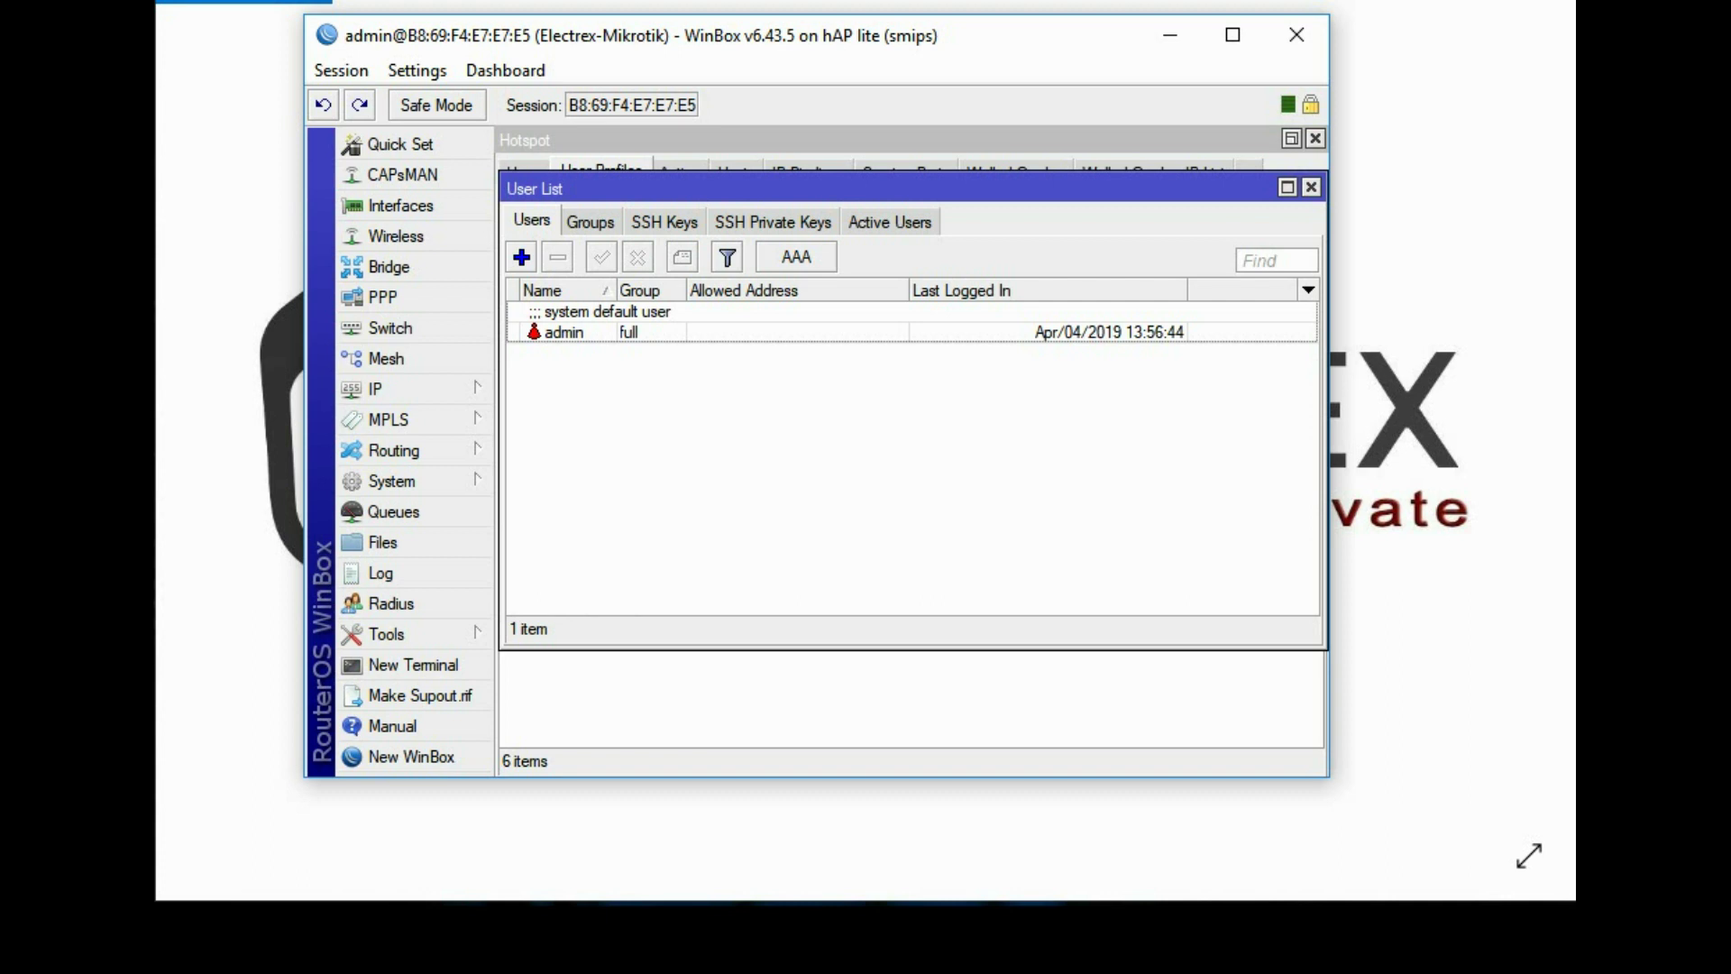
Start a new system user account and name it "user"
left_click(522, 257)
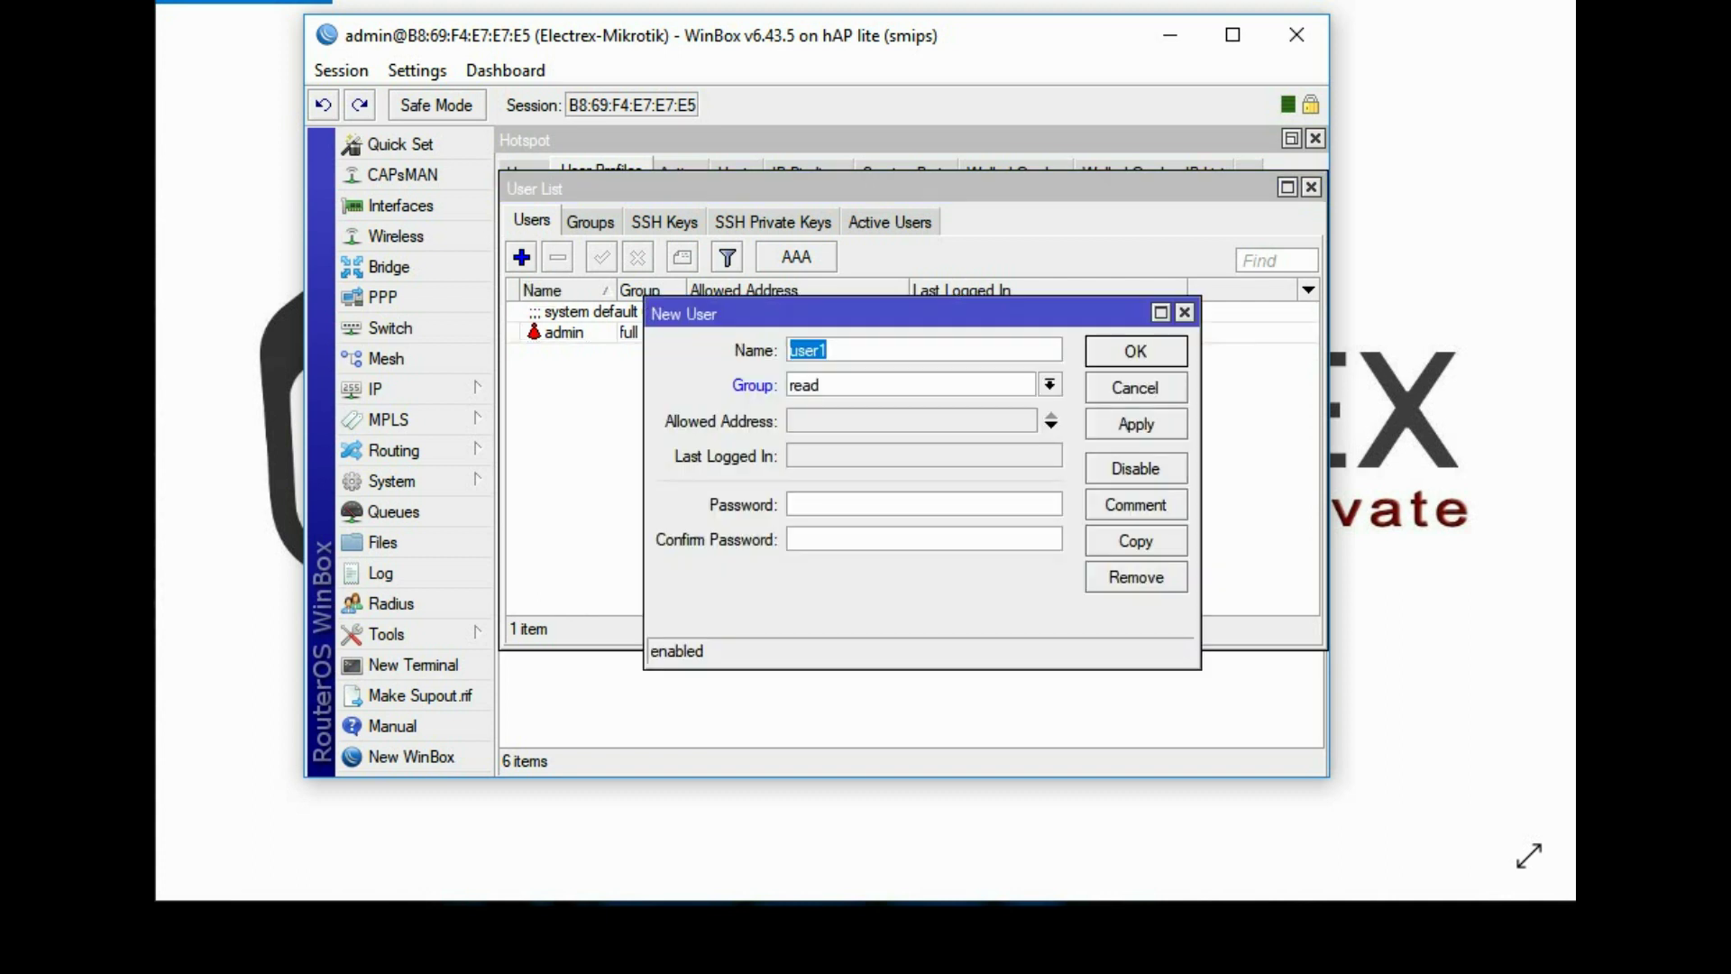
left_click_drag(938, 313, 950, 294)
left_click(870, 330)
key("BackSpace")
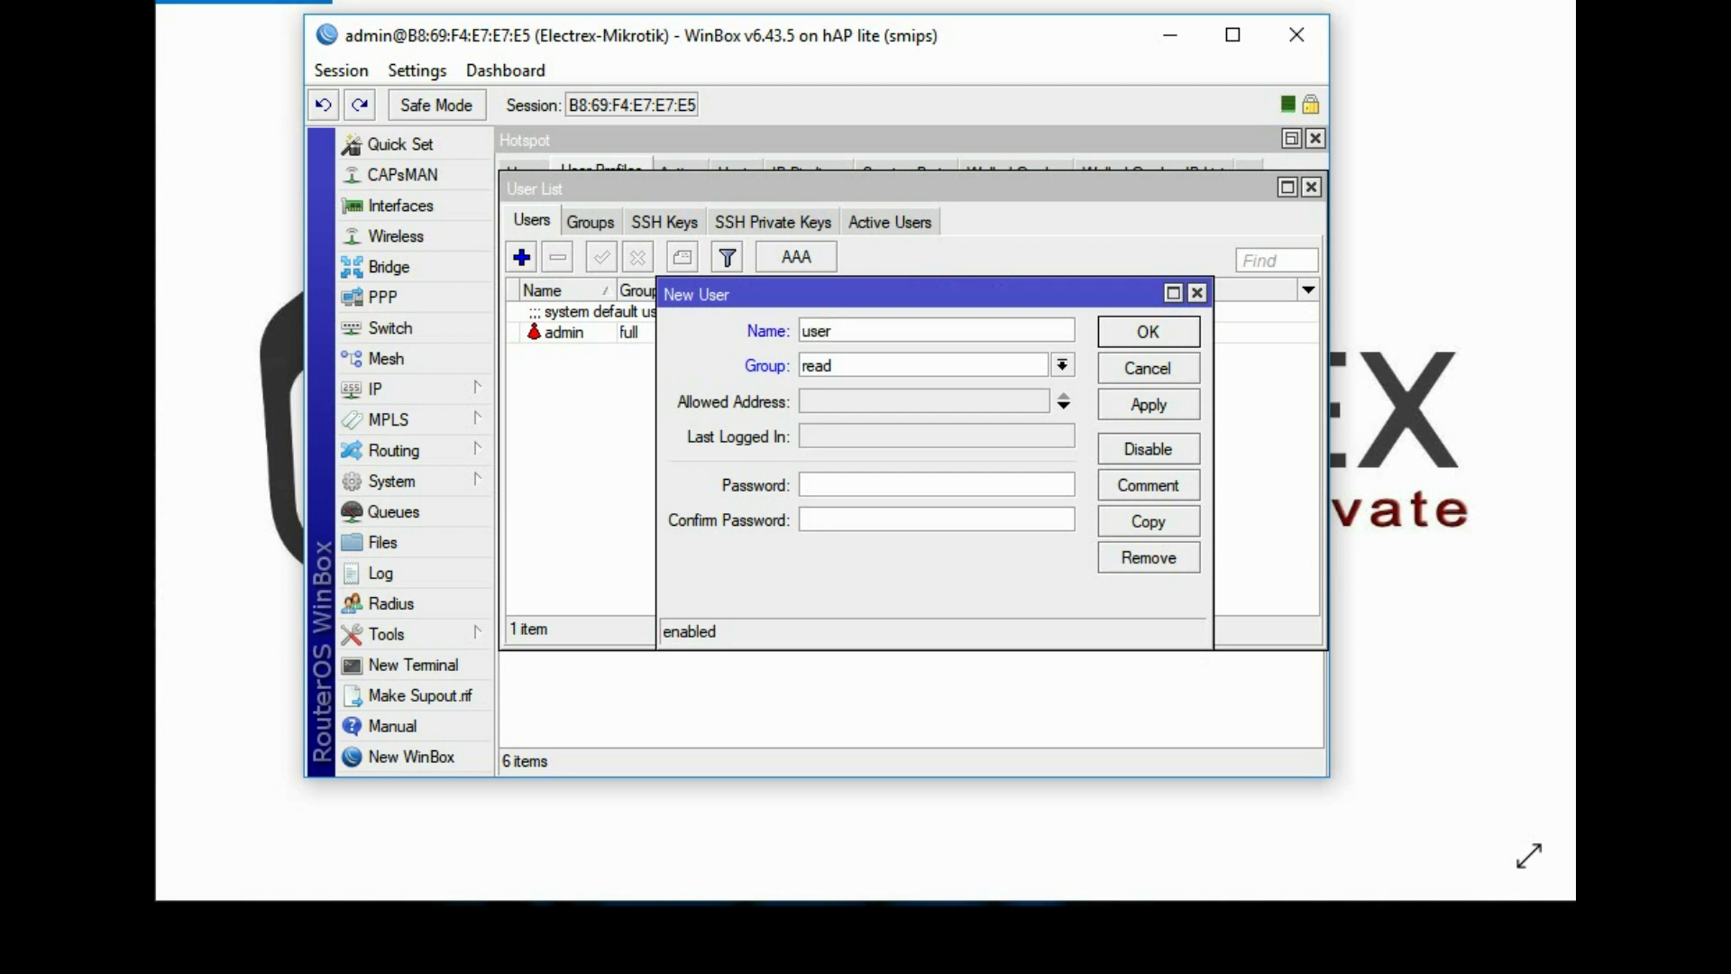
Enter and confirm the account password for the new system user, and save the account
left_click(804, 486)
type("****")
left_click(803, 520)
type("****")
left_click_drag(902, 294, 873, 359)
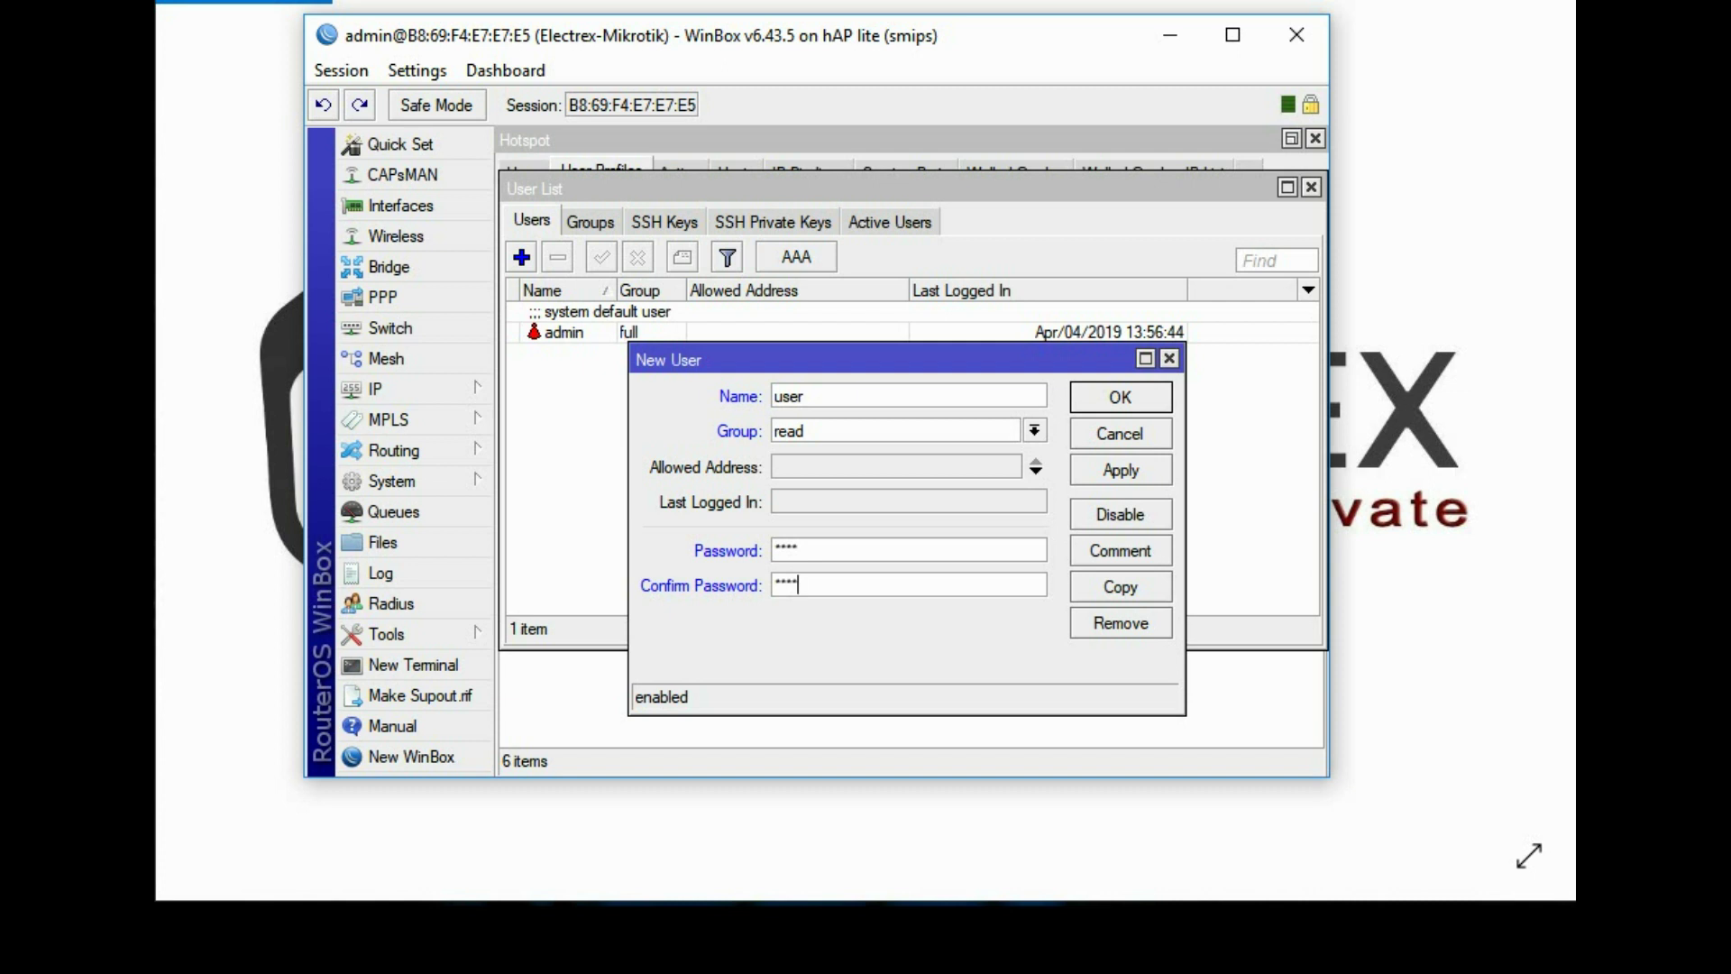
left_click(1120, 470)
left_click(1120, 397)
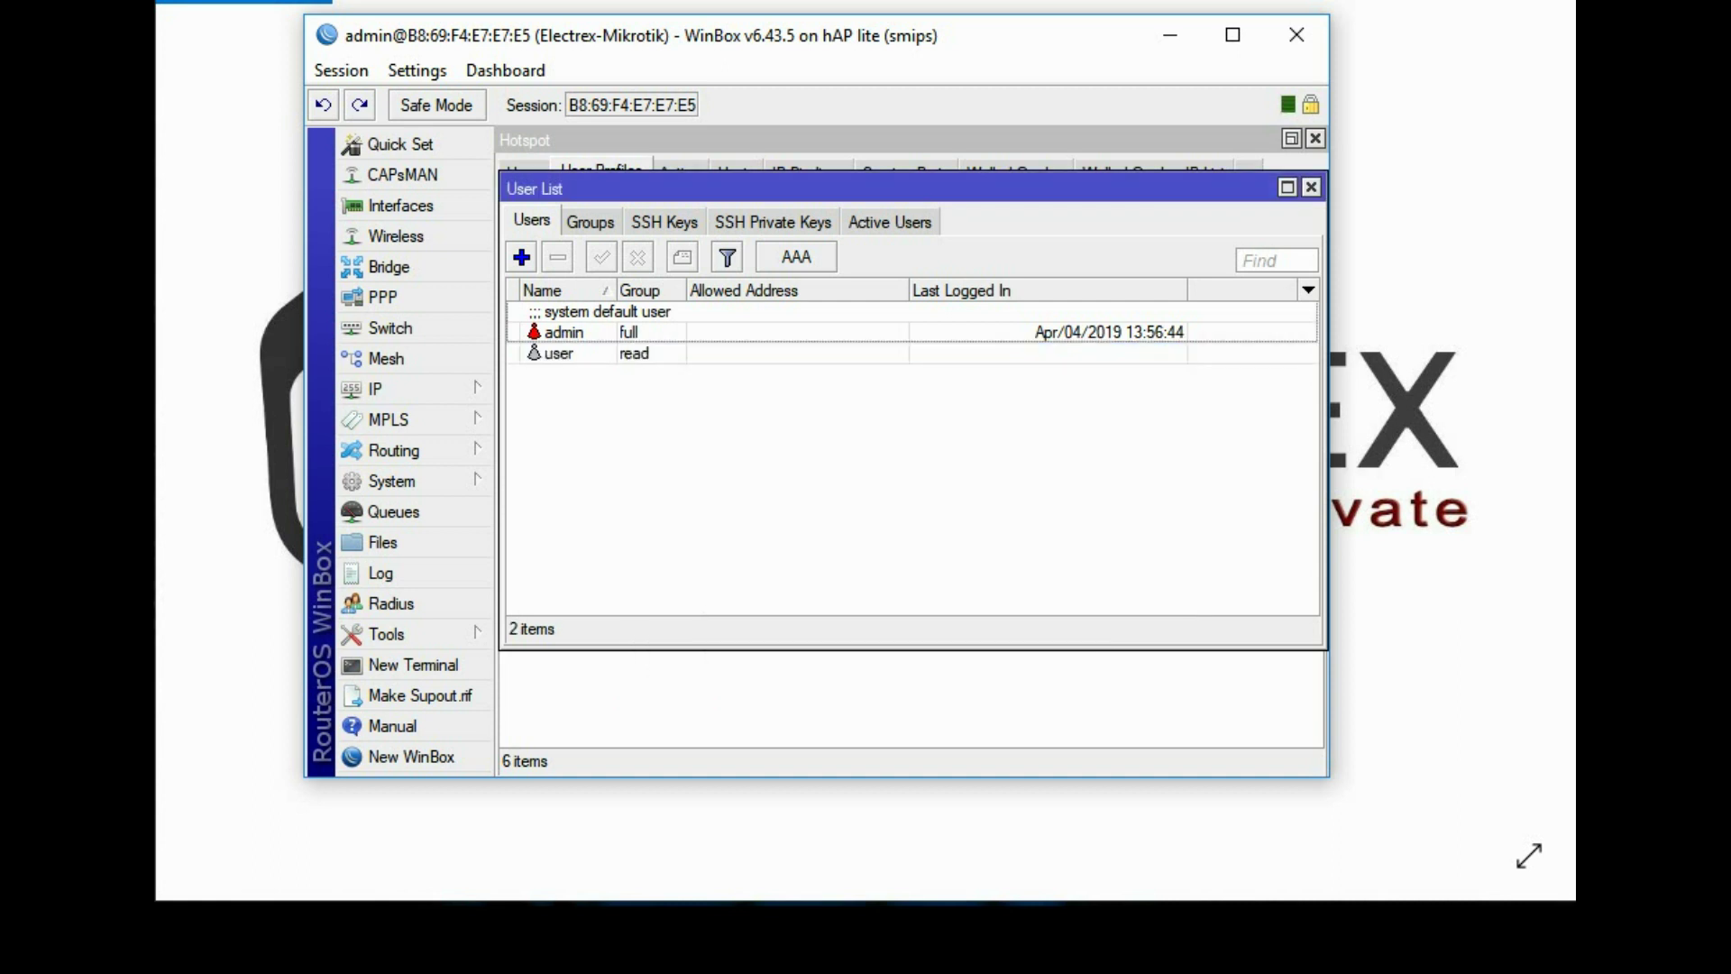
Change the group of the system account "user" to write and save it
double_click(559, 354)
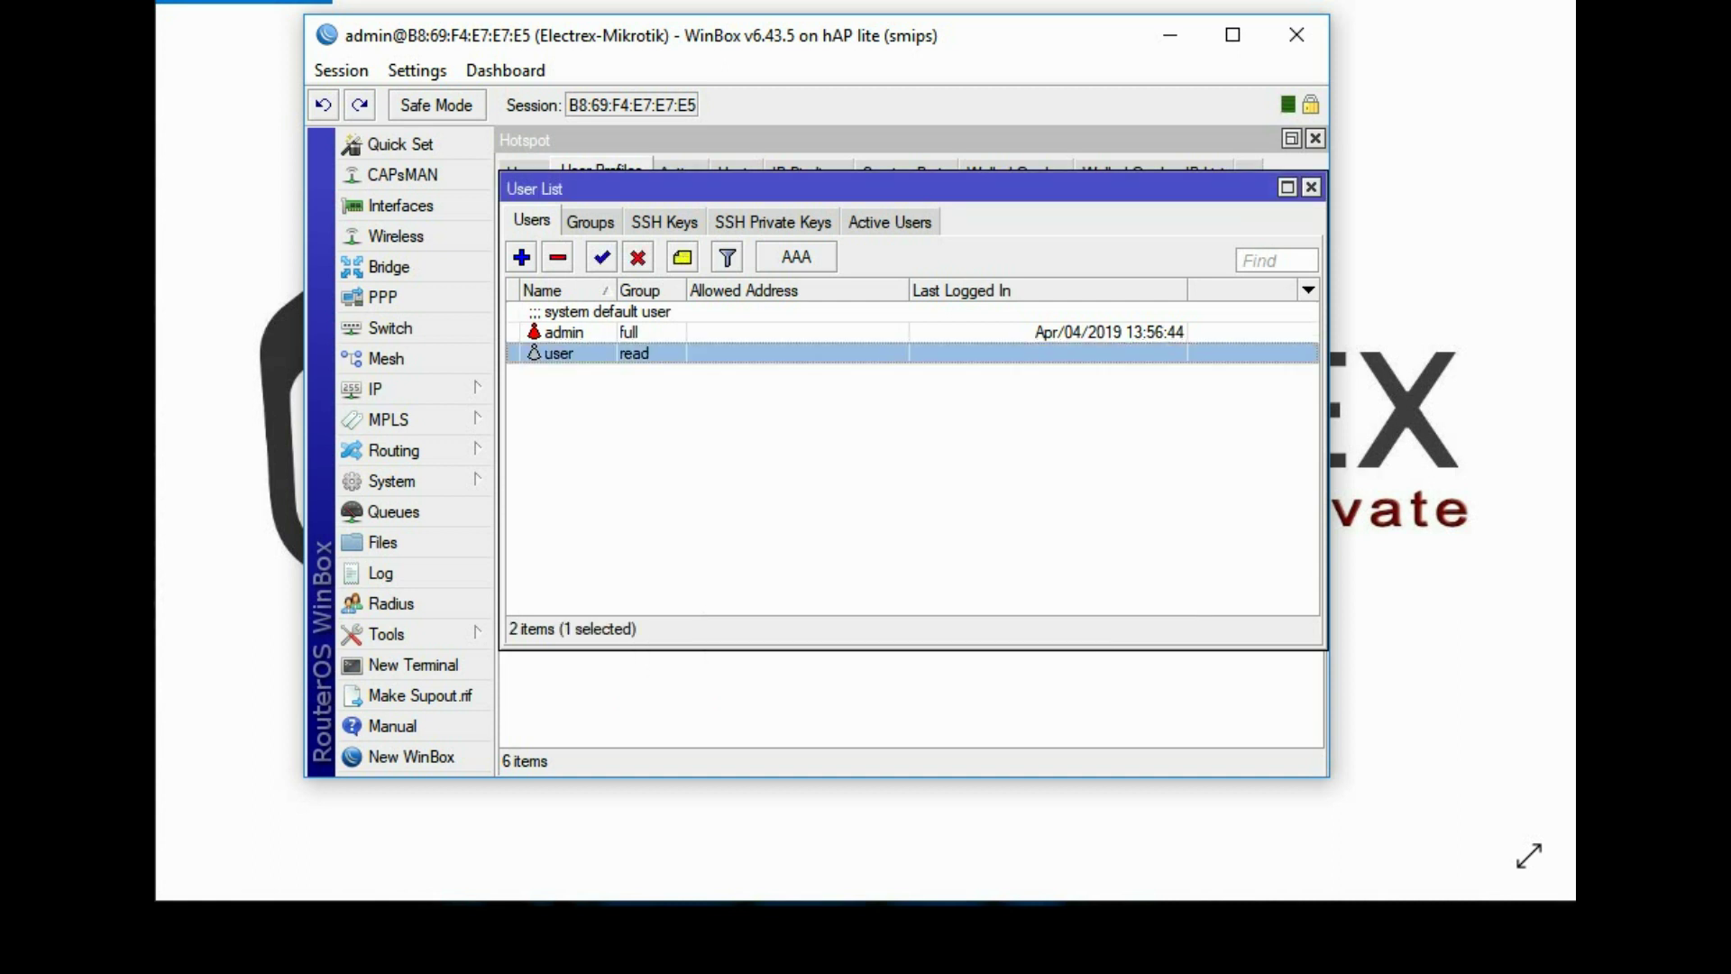
left_click(1034, 431)
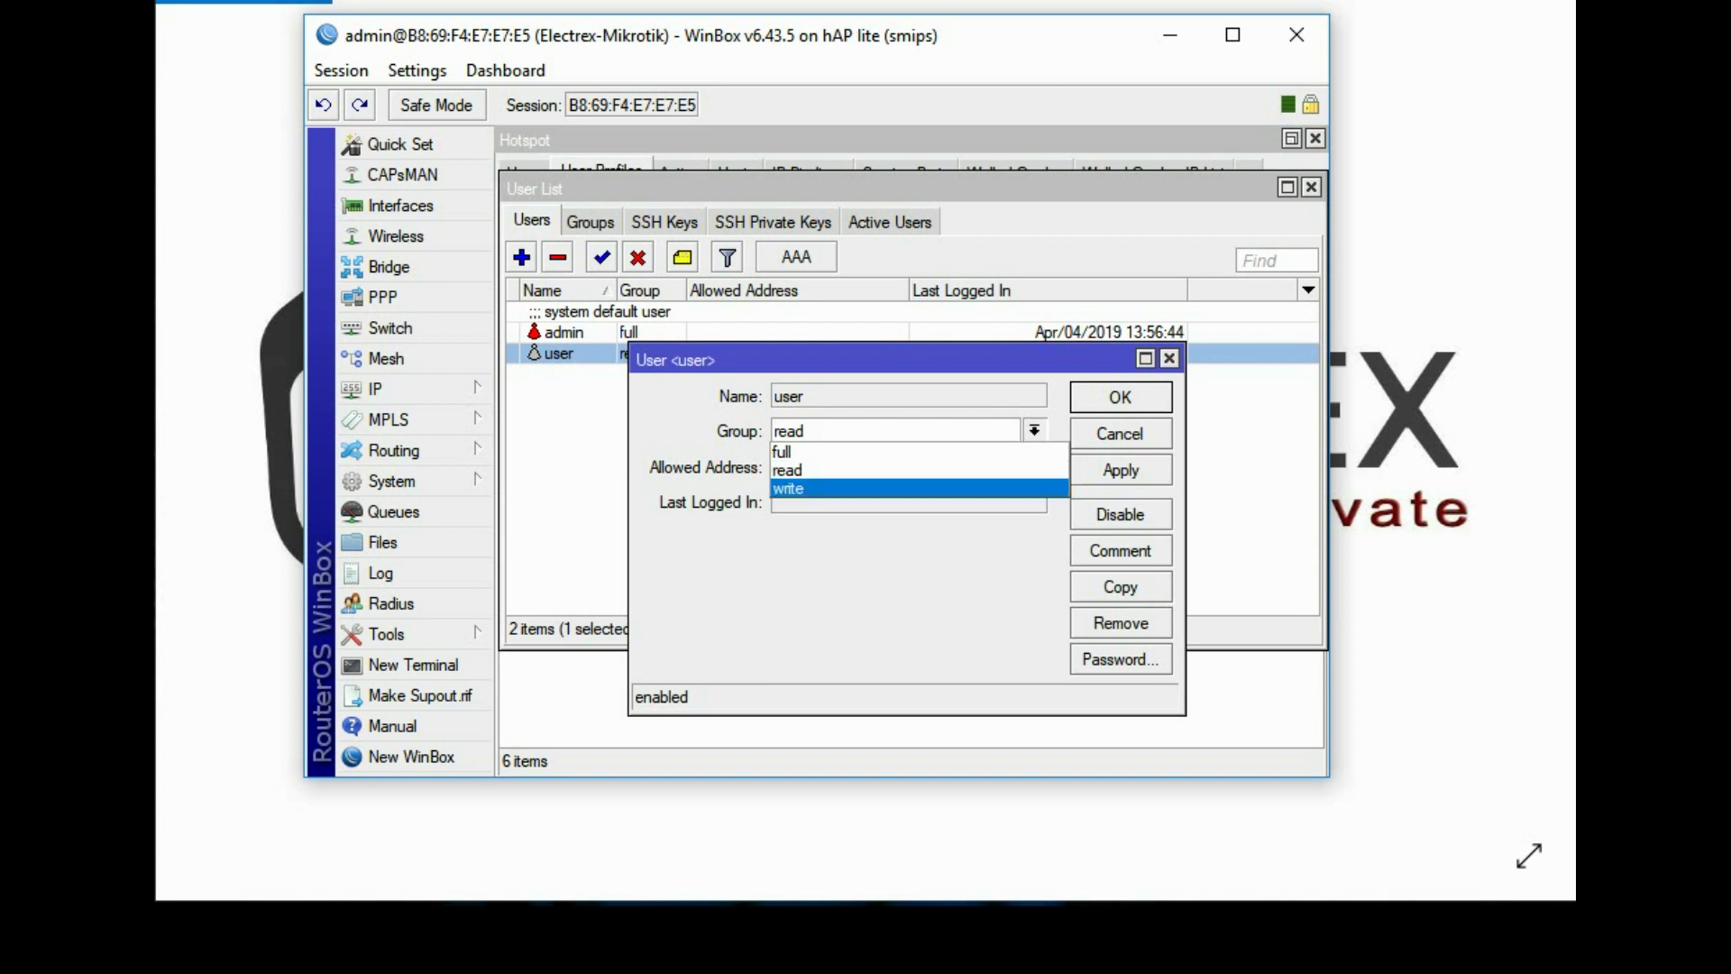
left_click(895, 488)
left_click(1121, 470)
left_click(1121, 469)
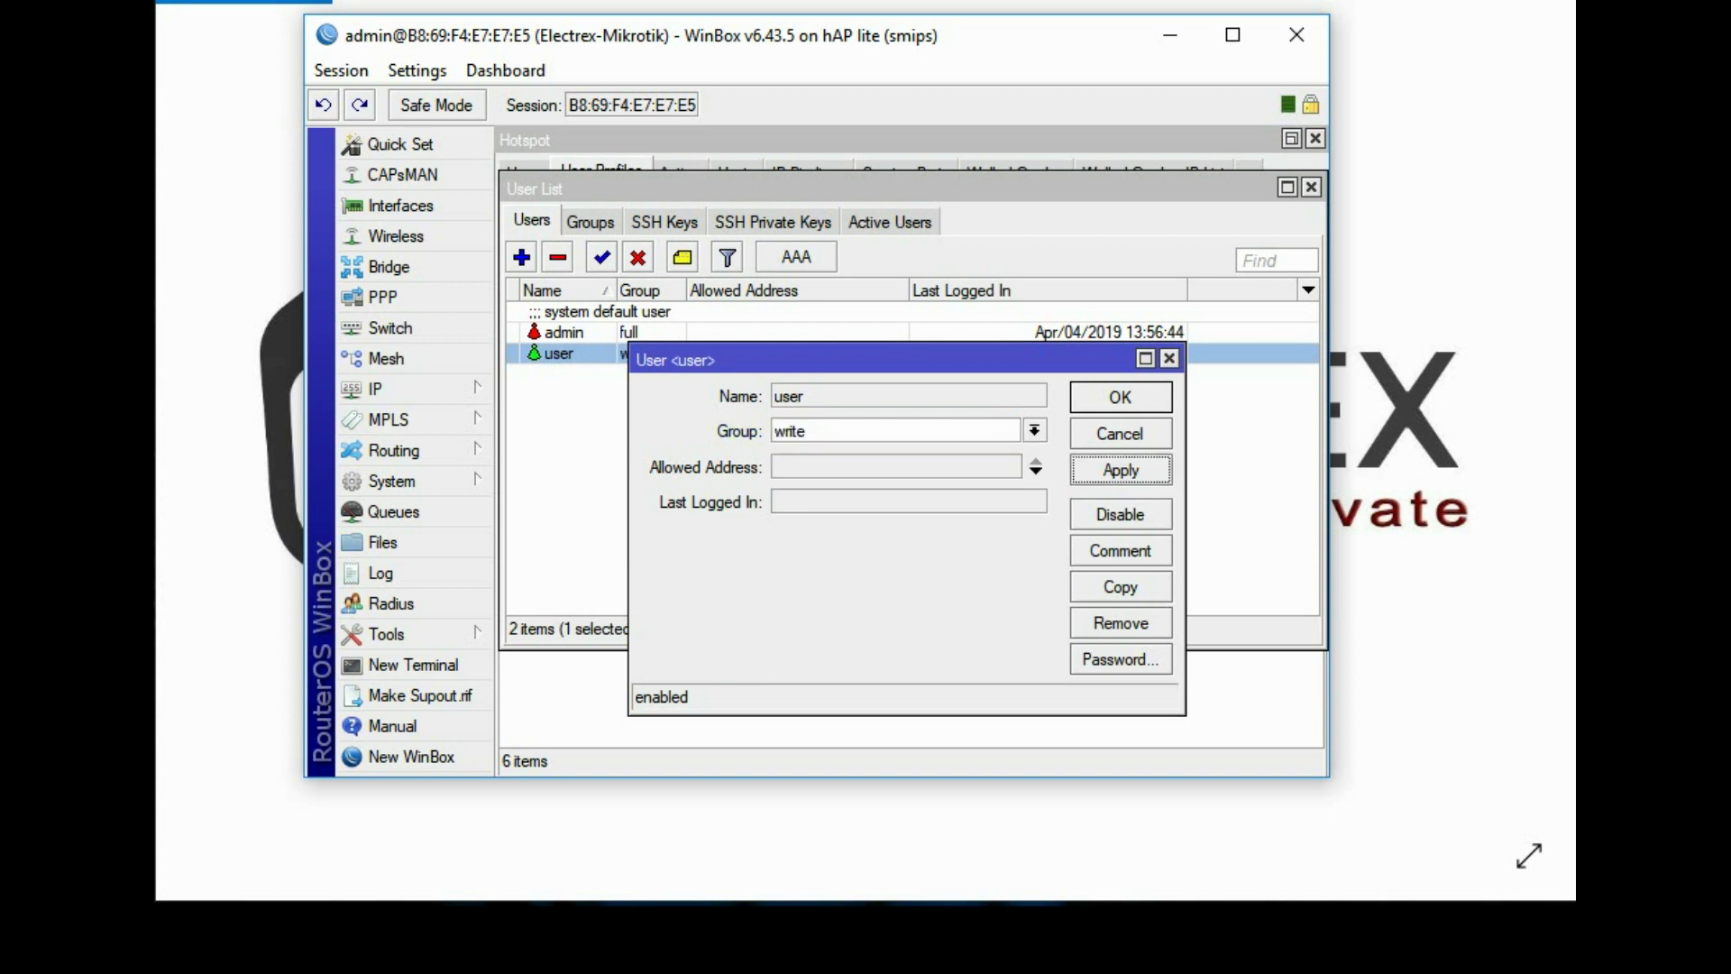
left_click(1121, 398)
left_click(1088, 438)
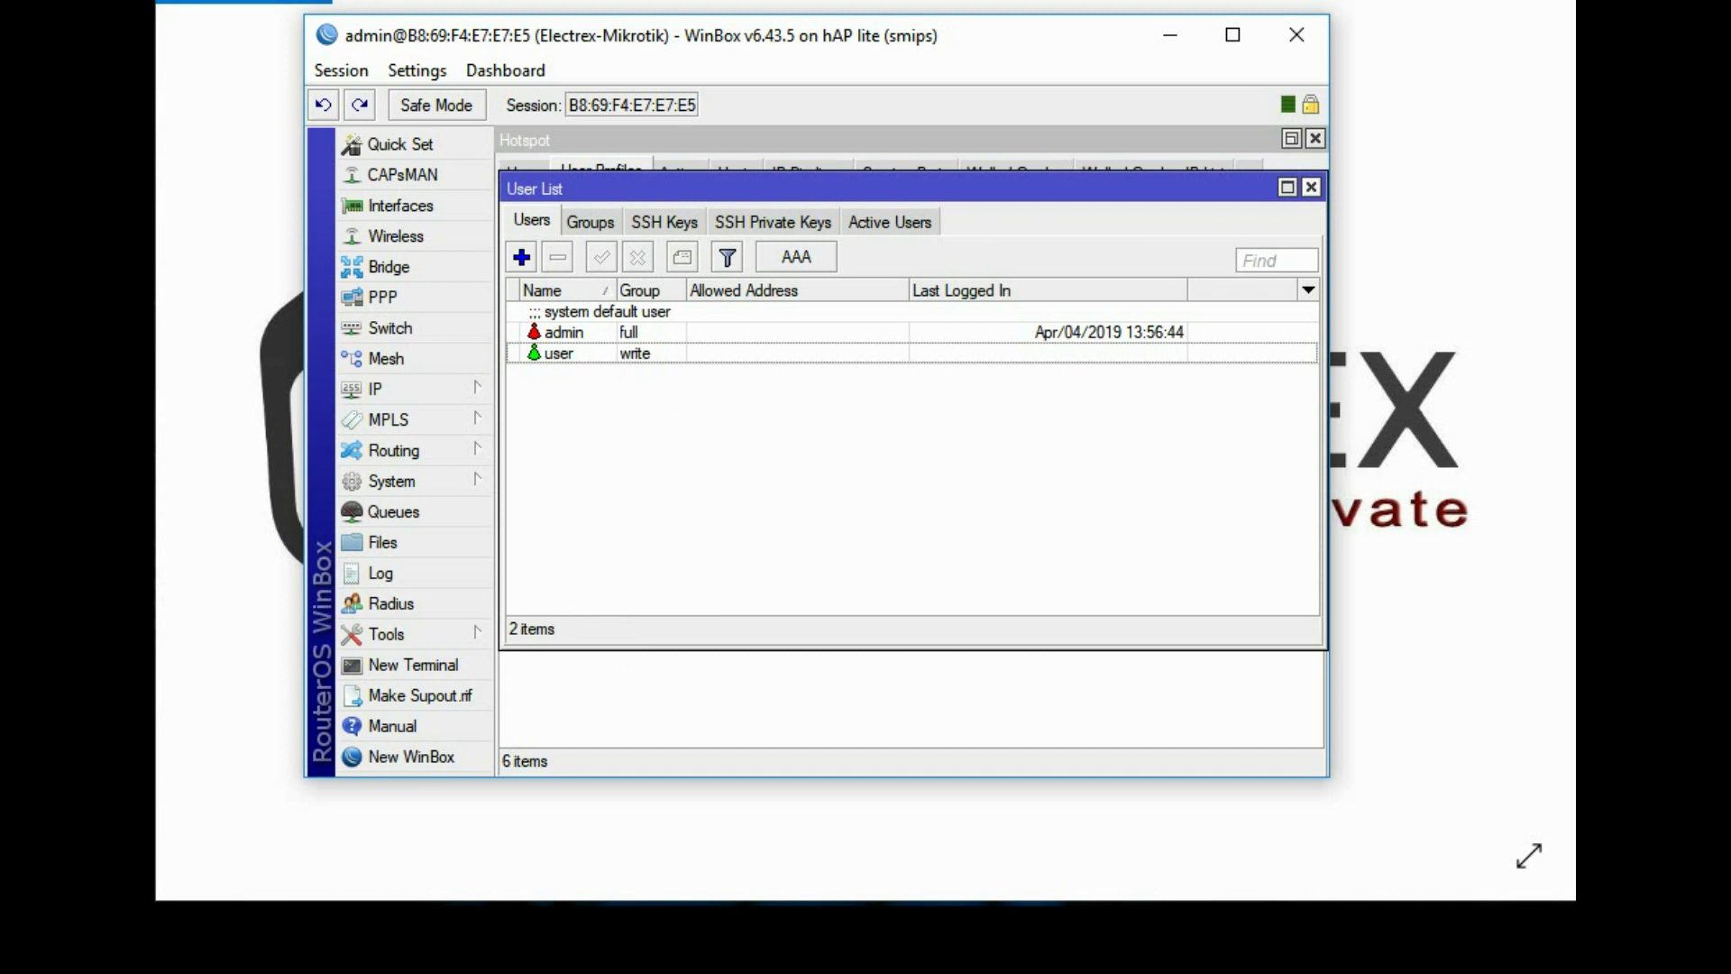
Close the User List, Hotspot and Address List windows to clear the workspace
left_click(1311, 187)
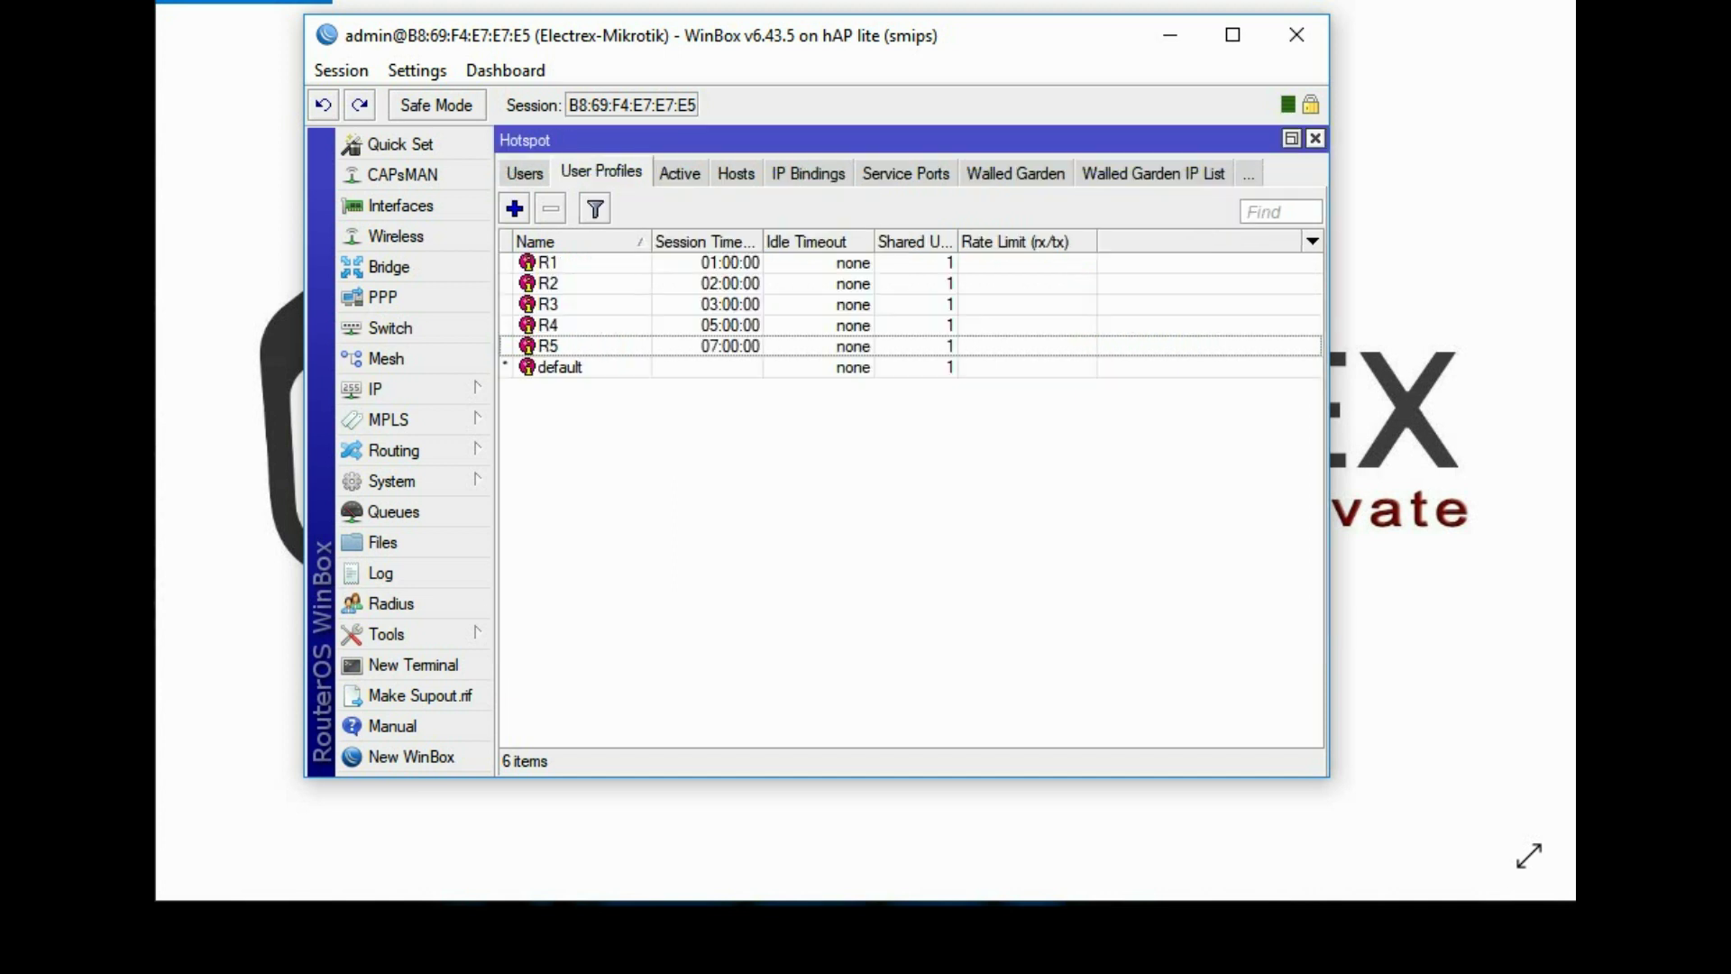
left_click(1314, 139)
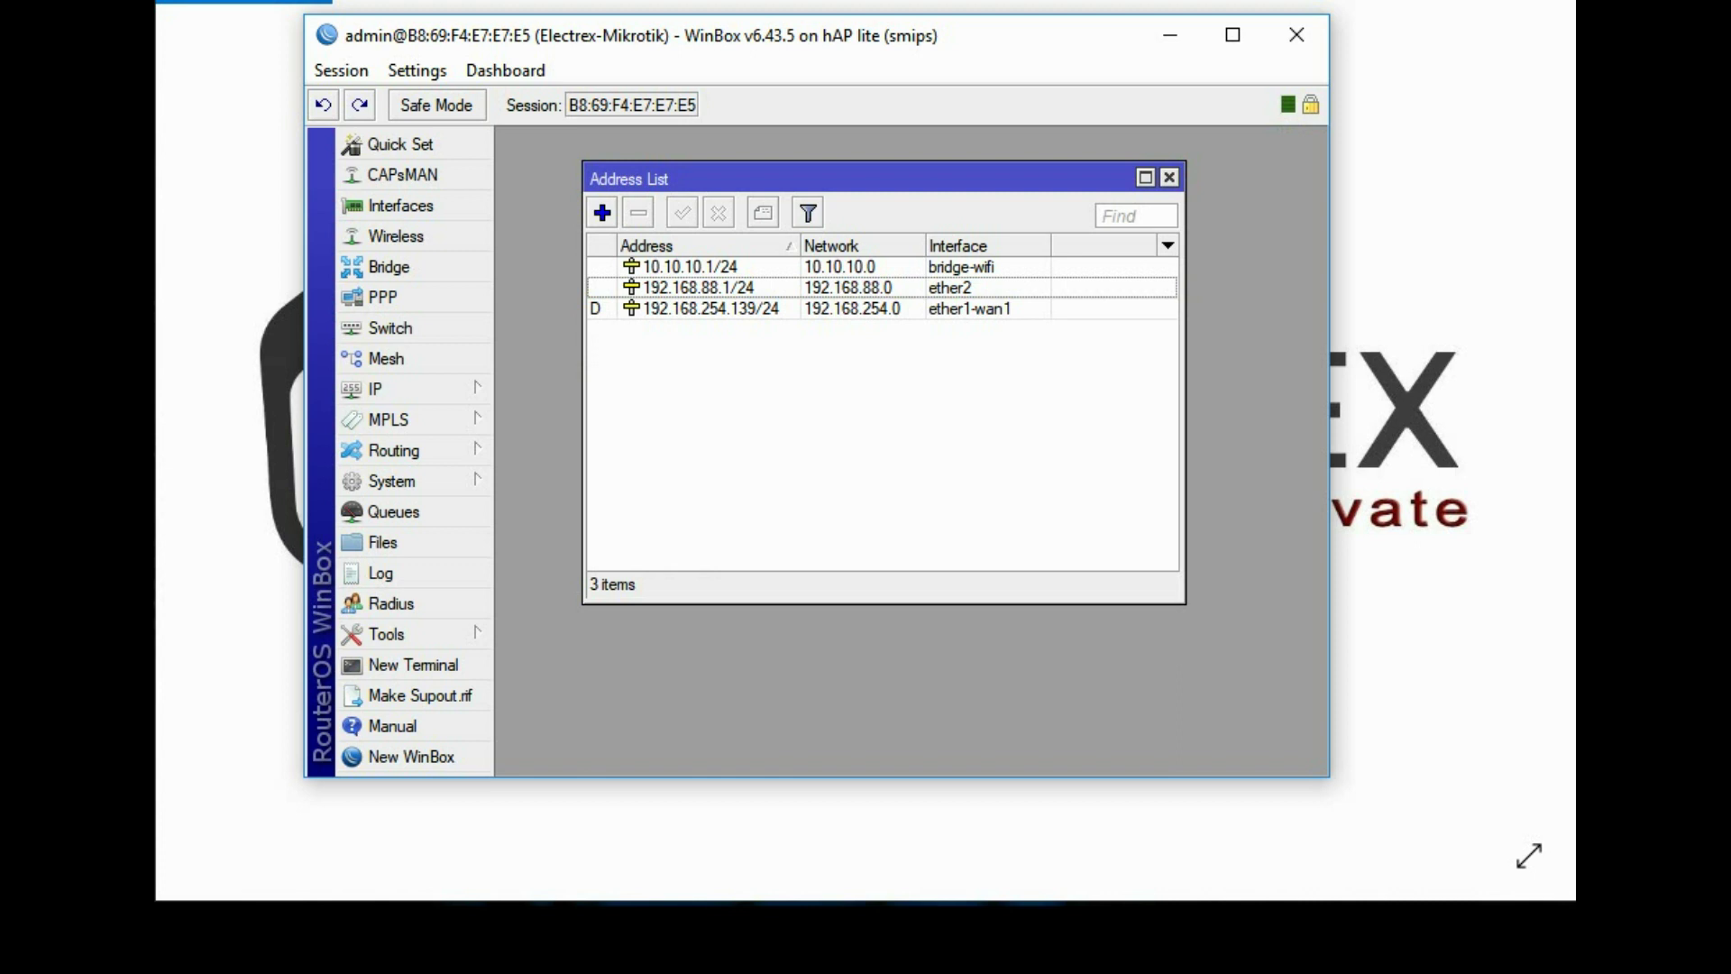
left_click(1169, 177)
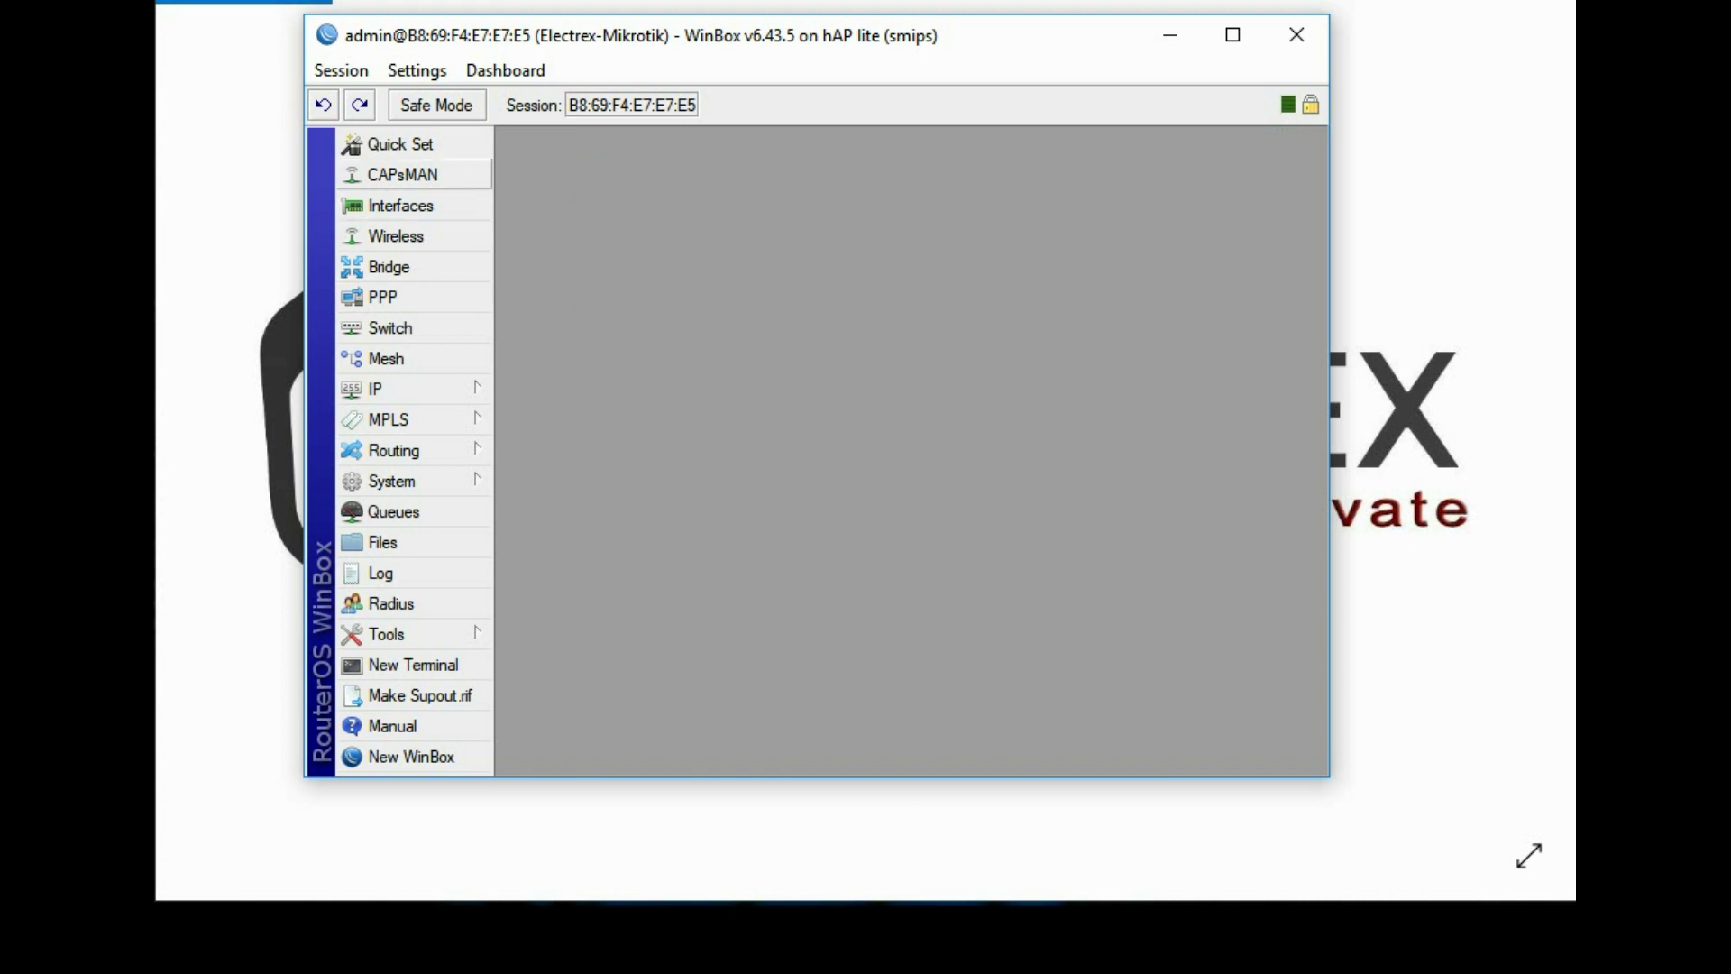